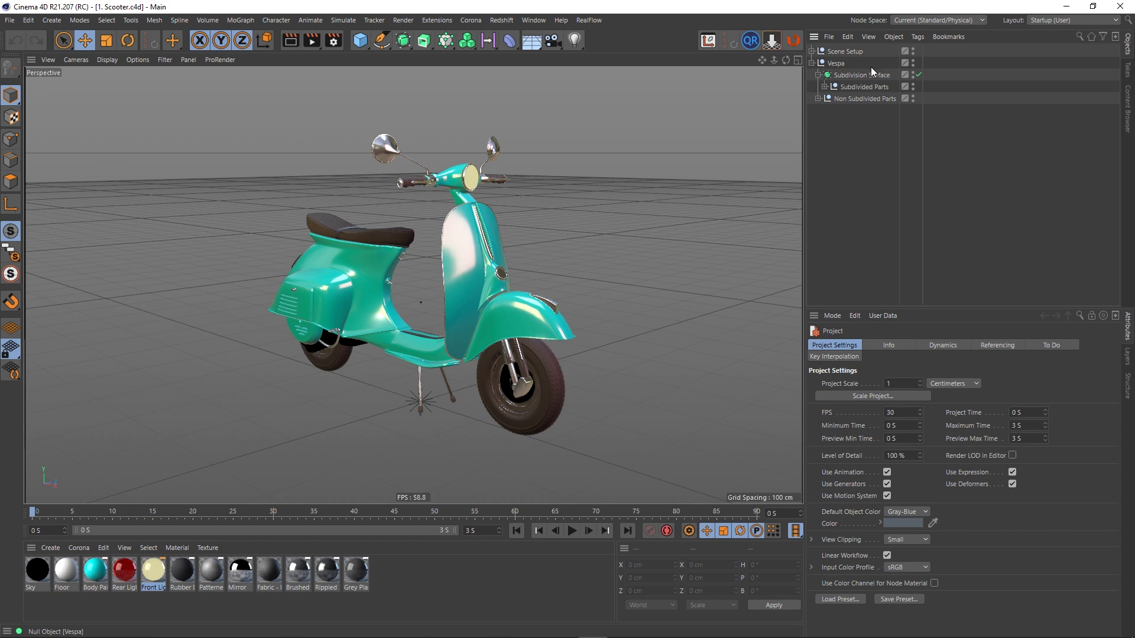
{"action": "left_click", "coordinate": [856, 90]}
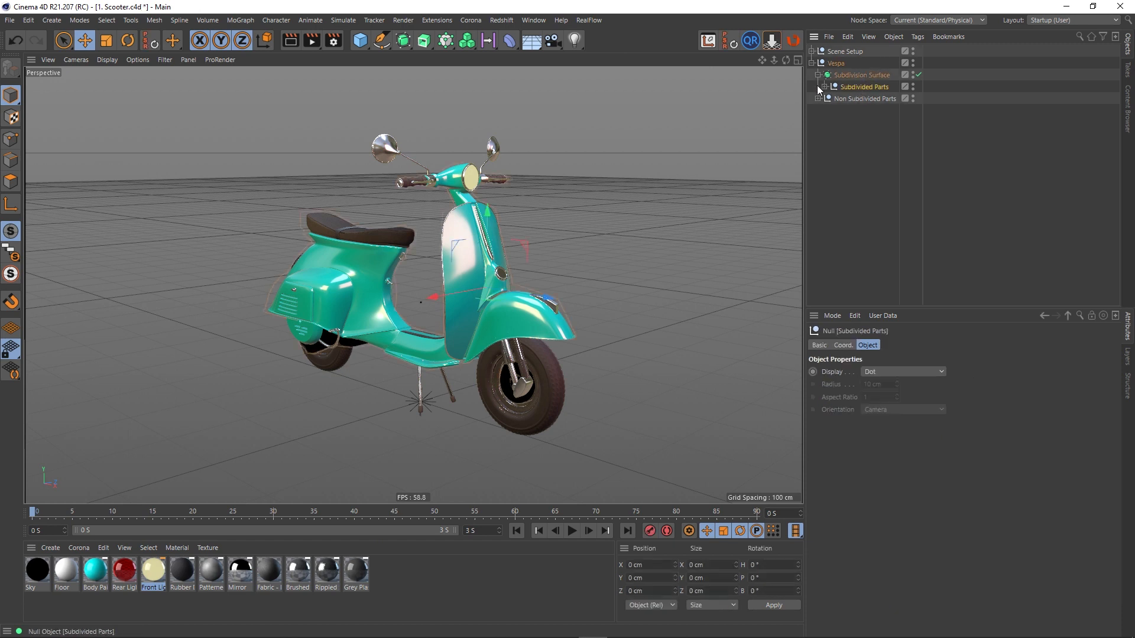
{"action": "key", "text": "ctrl+z"}
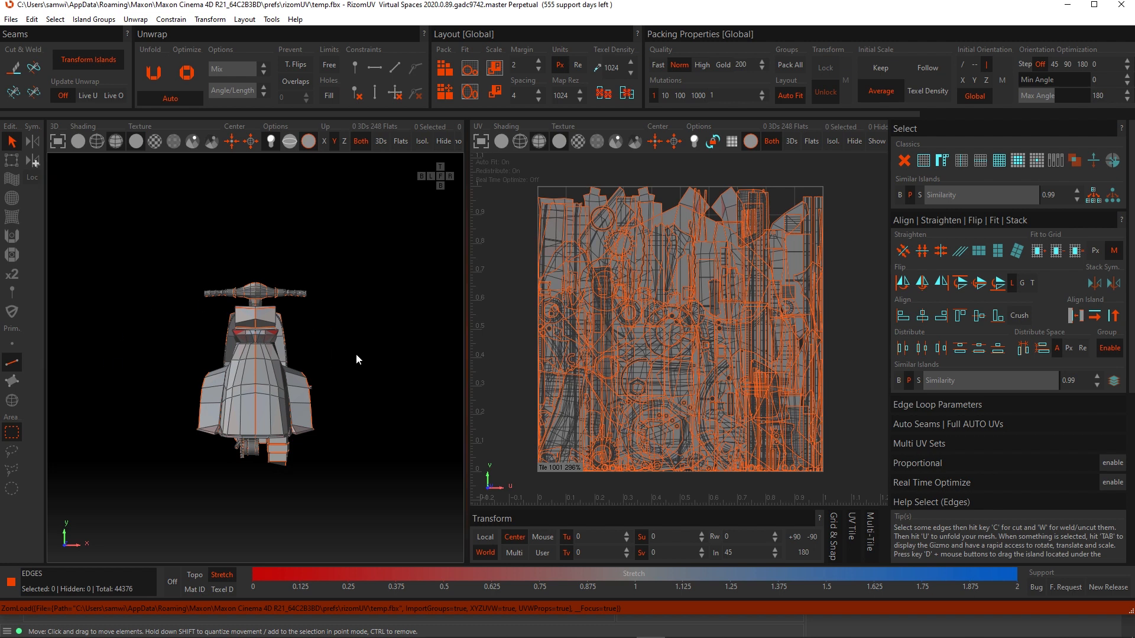
- Pack the scooter's UV islands into the UV tile
{"action": "middle_click_drag", "start_coordinate": [356, 354], "coordinate": [257, 376]}
{"action": "scroll", "coordinate": [620, 339], "scroll_direction": "down", "scroll_amount": 2}
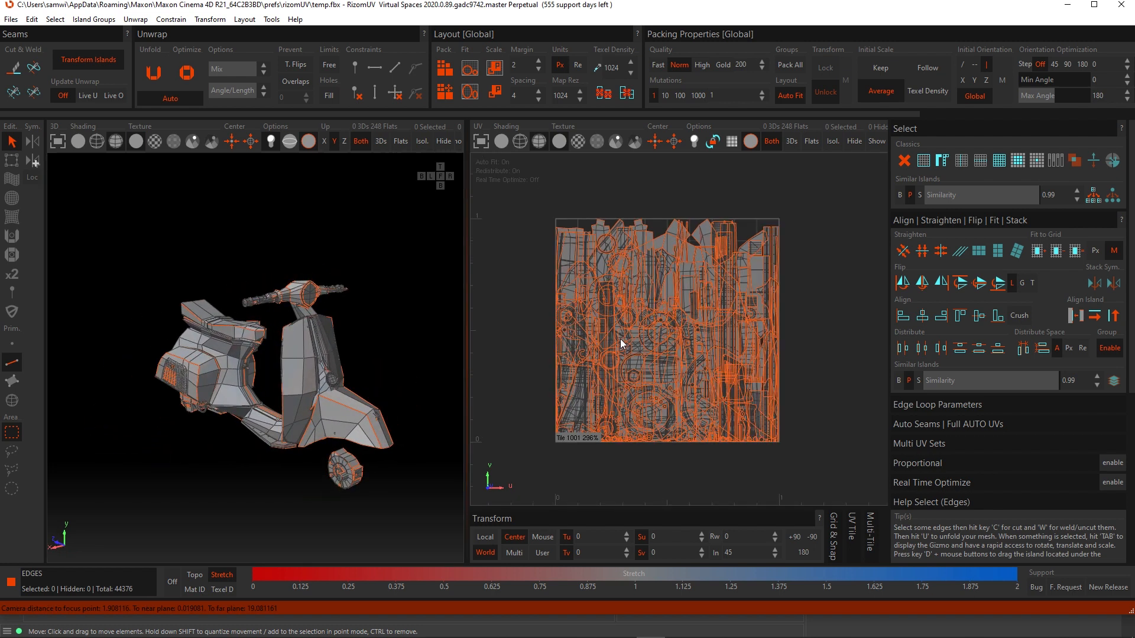
{"action": "scroll", "coordinate": [776, 341], "scroll_direction": "up", "scroll_amount": 1}
{"action": "key", "text": "p"}
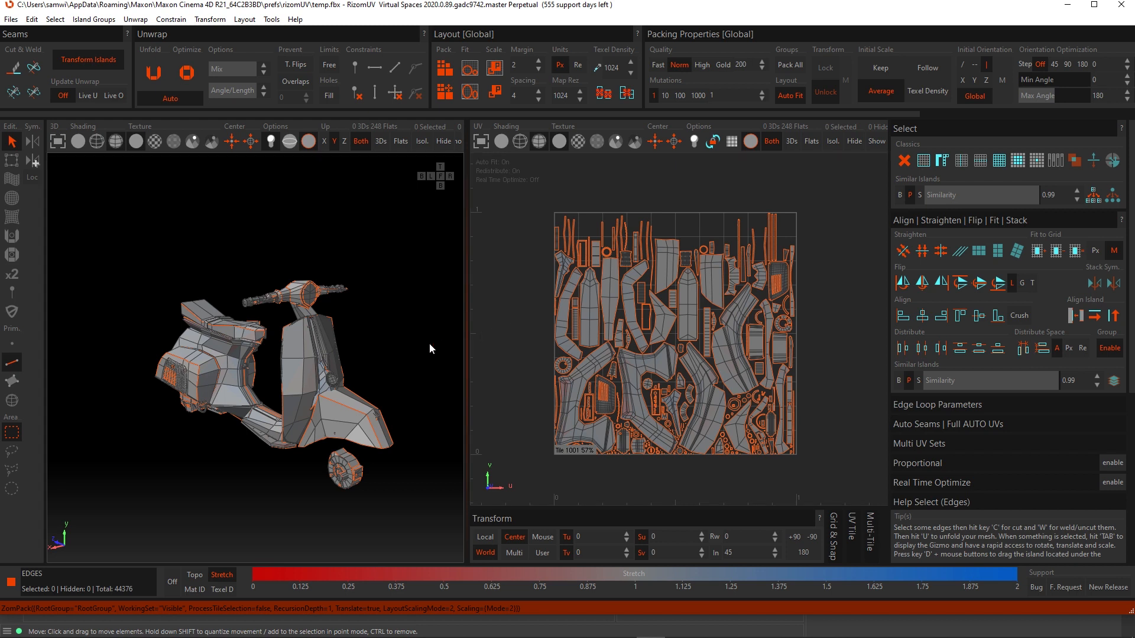
- Inspect the scooter mesh from different angles in the 3D viewport
{"action": "left_click_drag", "start_coordinate": [467, 323], "coordinate": [702, 342]}
{"action": "scroll", "coordinate": [380, 372], "scroll_direction": "up", "scroll_amount": 10}
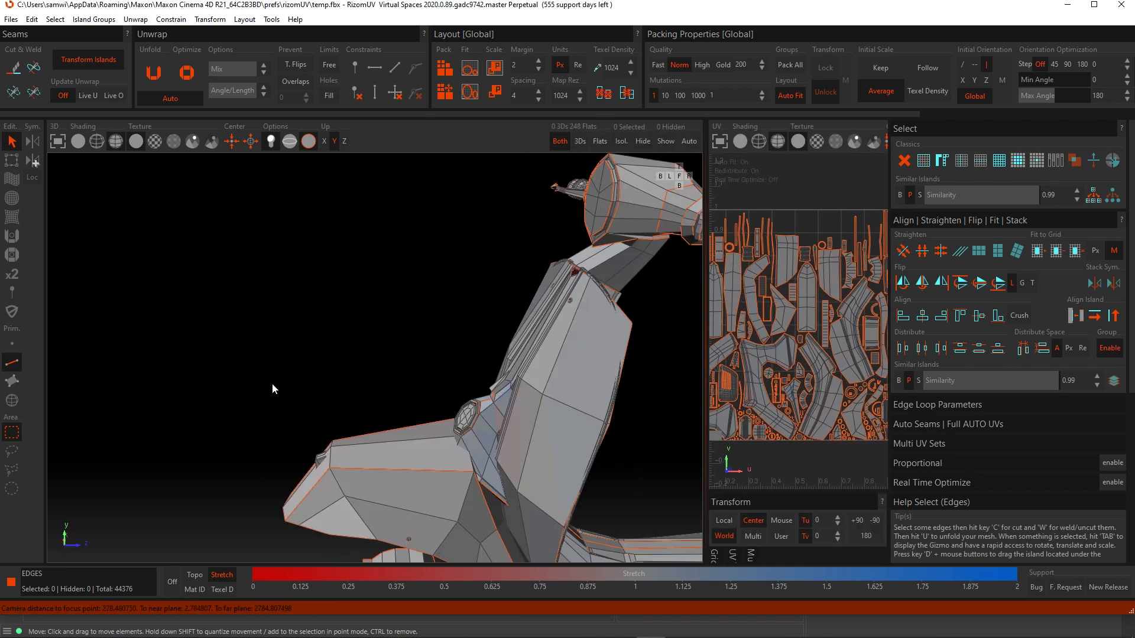
{"action": "scroll", "coordinate": [470, 404], "scroll_direction": "down", "scroll_amount": 10}
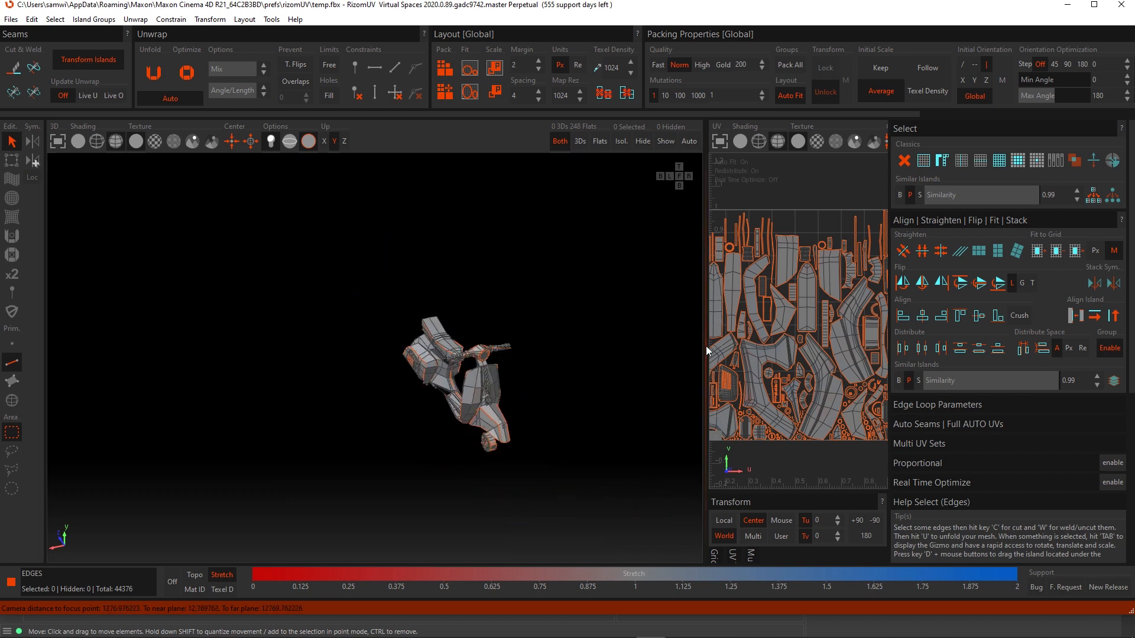
{"action": "left_click_drag", "start_coordinate": [707, 350], "coordinate": [421, 370]}
{"action": "left_click_drag", "start_coordinate": [352, 399], "coordinate": [292, 374], "text": "alt"}
{"action": "scroll", "coordinate": [277, 371], "scroll_direction": "up", "scroll_amount": 6}
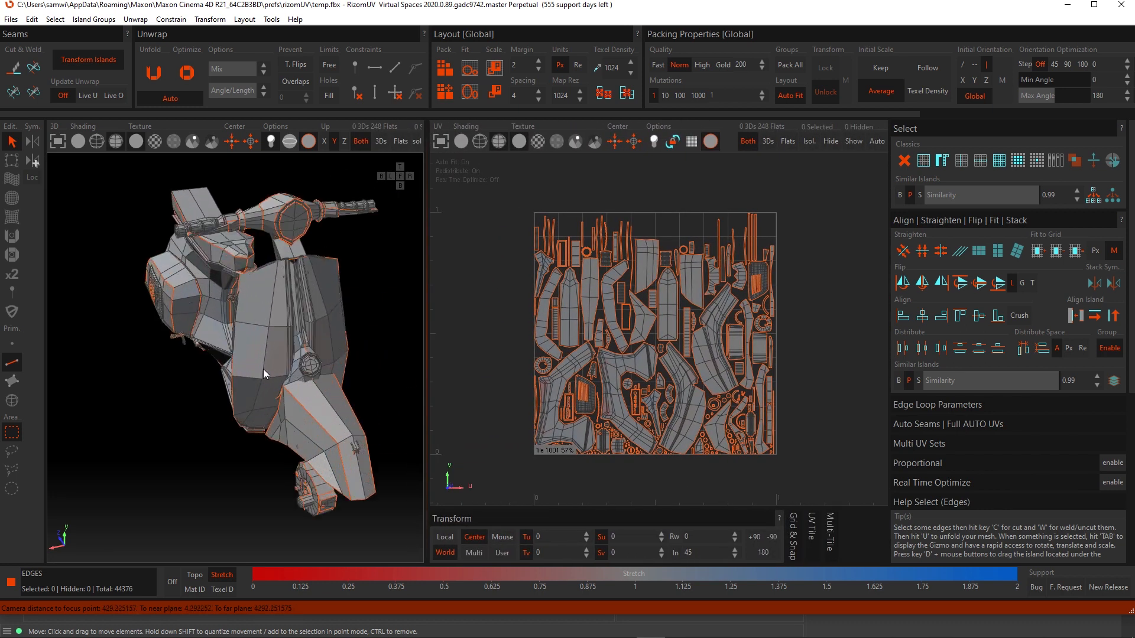
{"action": "mouse_move", "coordinate": [305, 336]}
{"action": "left_mouse_down", "text": "alt"}
{"action": "mouse_move", "coordinate": [297, 362]}
{"action": "mouse_move", "coordinate": [315, 336]}
{"action": "mouse_move", "coordinate": [311, 346]}
{"action": "left_mouse_up", "text": "alt"}
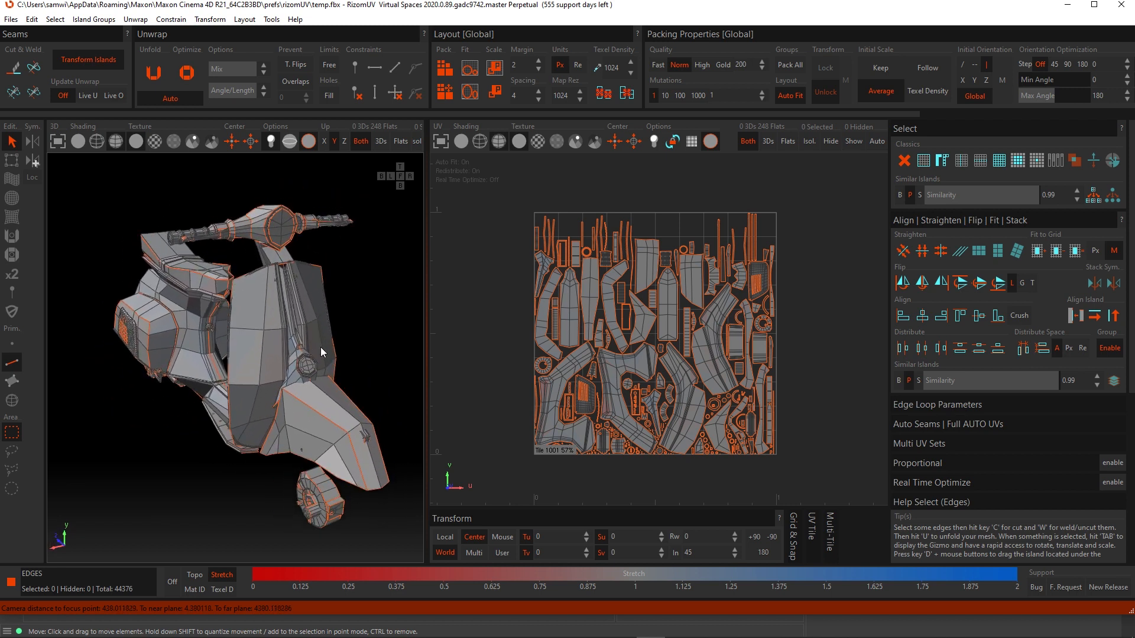
{"action": "left_click_drag", "start_coordinate": [427, 377], "coordinate": [468, 376]}
{"action": "left_click_drag", "start_coordinate": [310, 385], "coordinate": [305, 391], "text": "alt"}
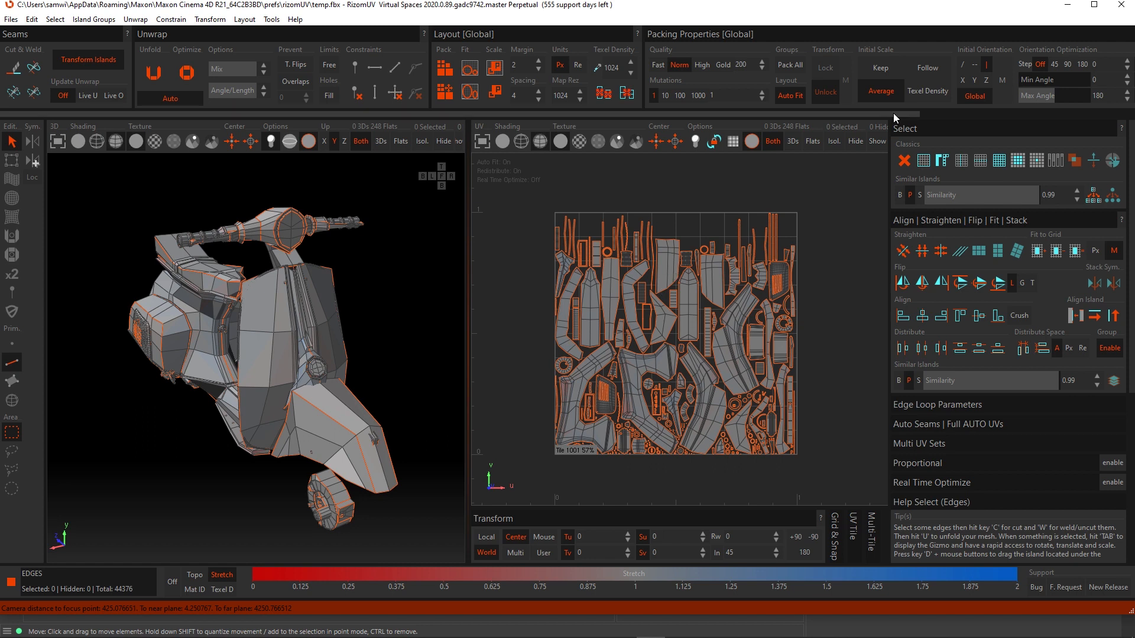
- Set the initial scale mode to Texel Density and enable the custom density of 1024
{"action": "left_click", "coordinate": [927, 91]}
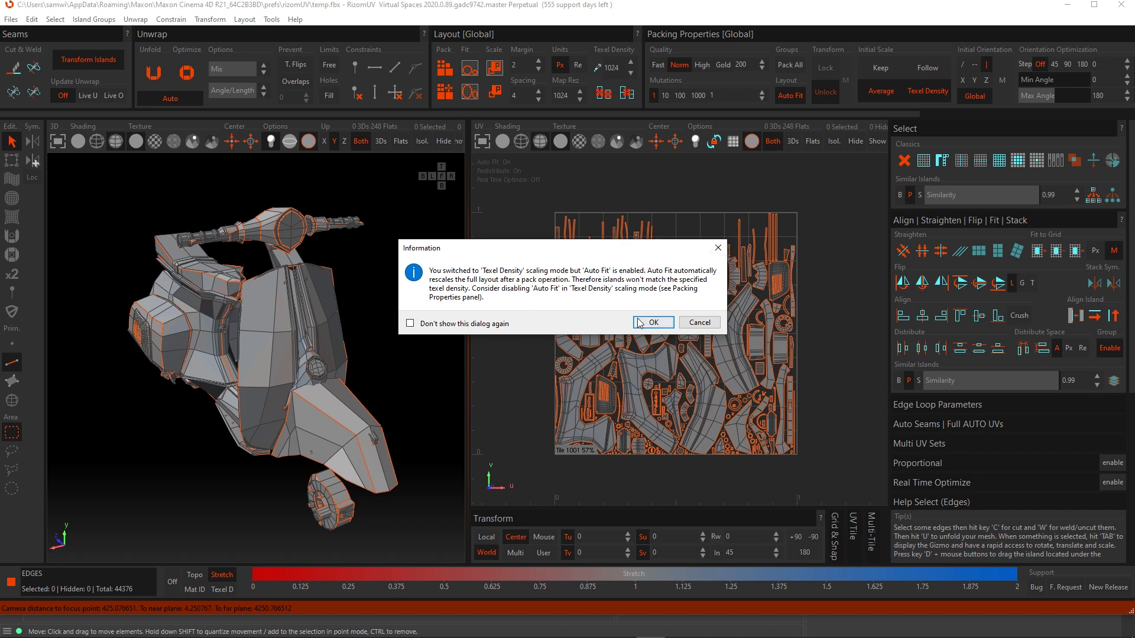
{"action": "left_click", "coordinate": [653, 323]}
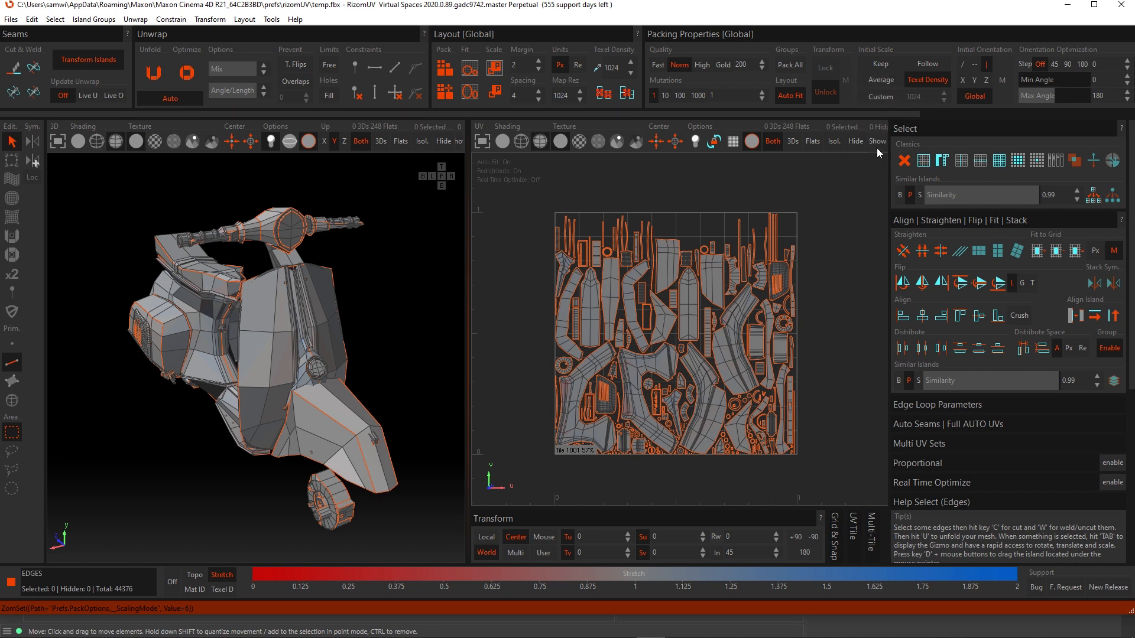
{"action": "left_click", "coordinate": [877, 96]}
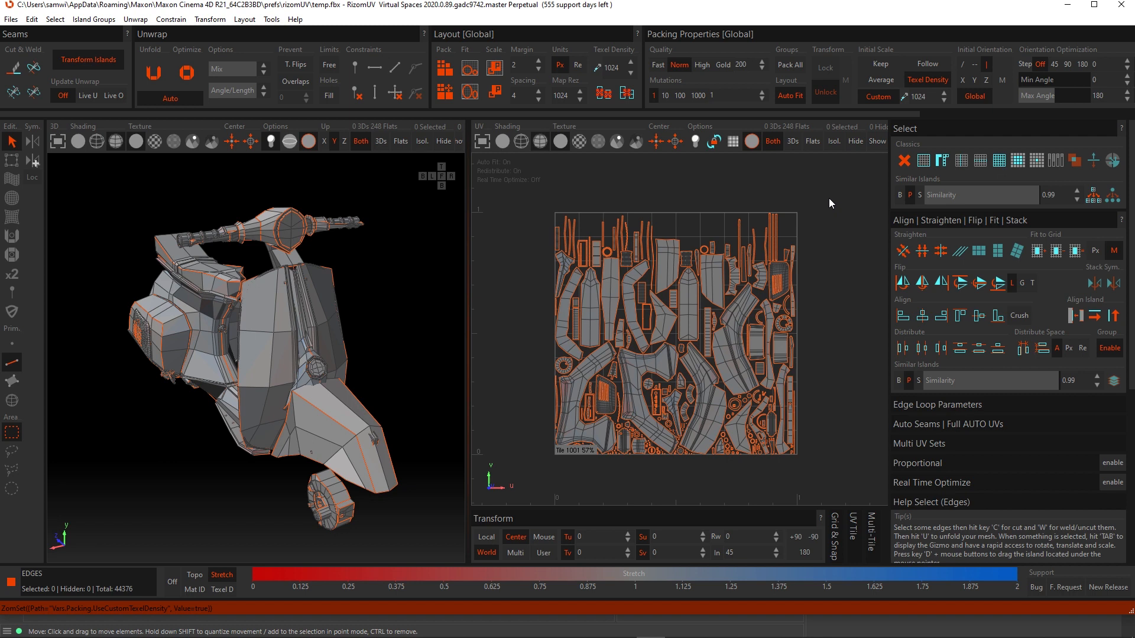
- Switch to Cinema 4D, select the Subdivision Surface, and activate polygon mode with Live Selection
{"action": "mouse_move", "coordinate": [473, 636]}
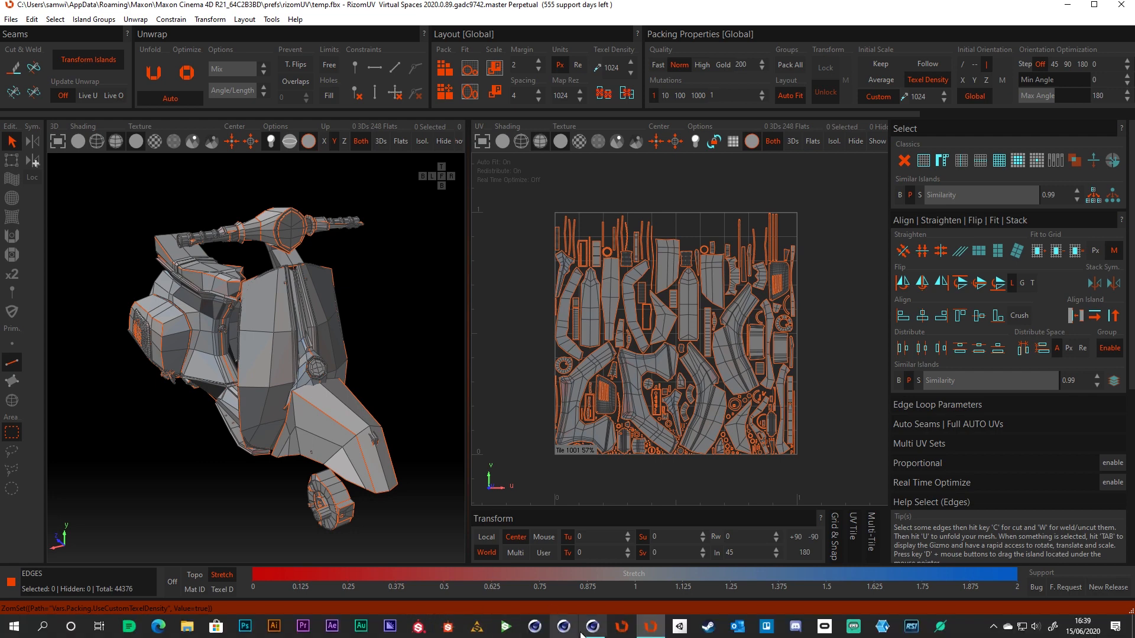
{"action": "left_click", "coordinate": [592, 628]}
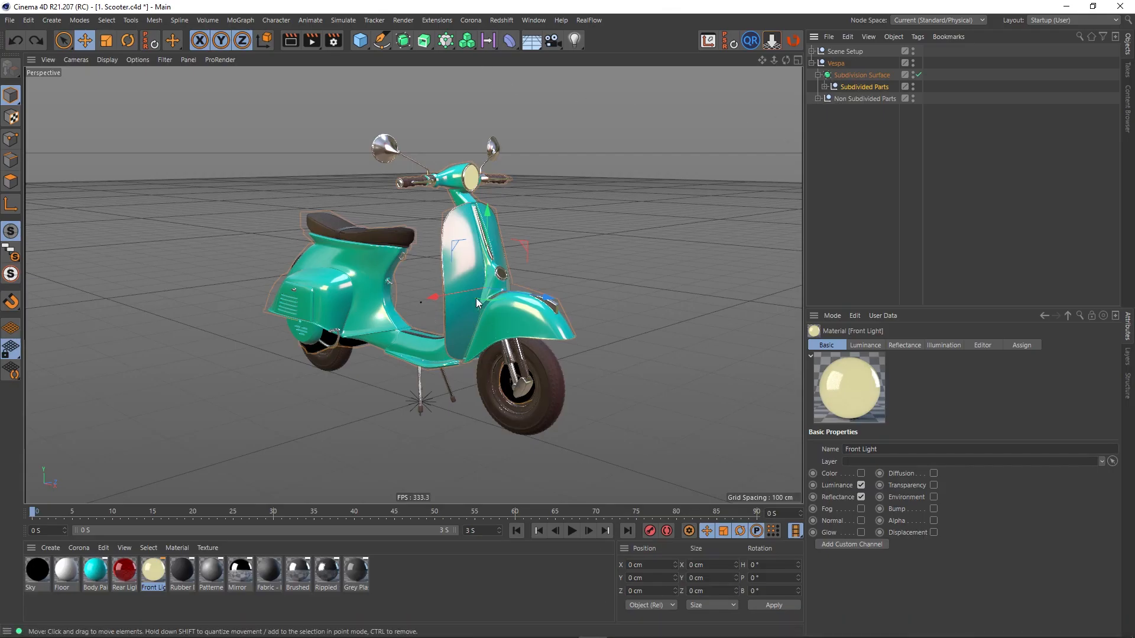
{"action": "left_click", "coordinate": [364, 310]}
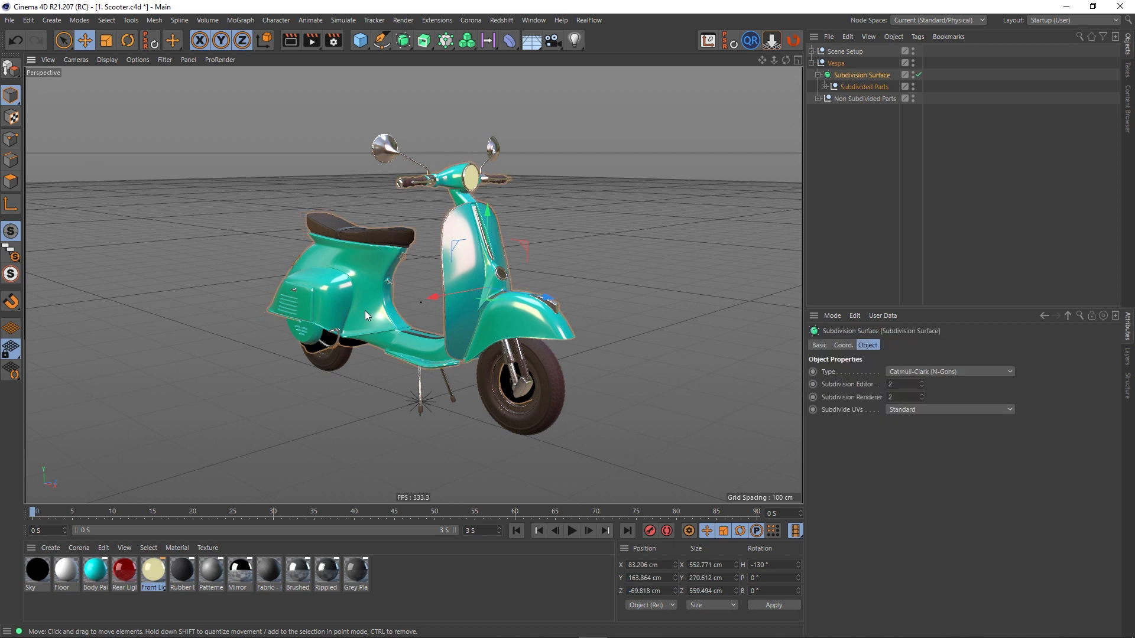
{"action": "left_click", "coordinate": [10, 182]}
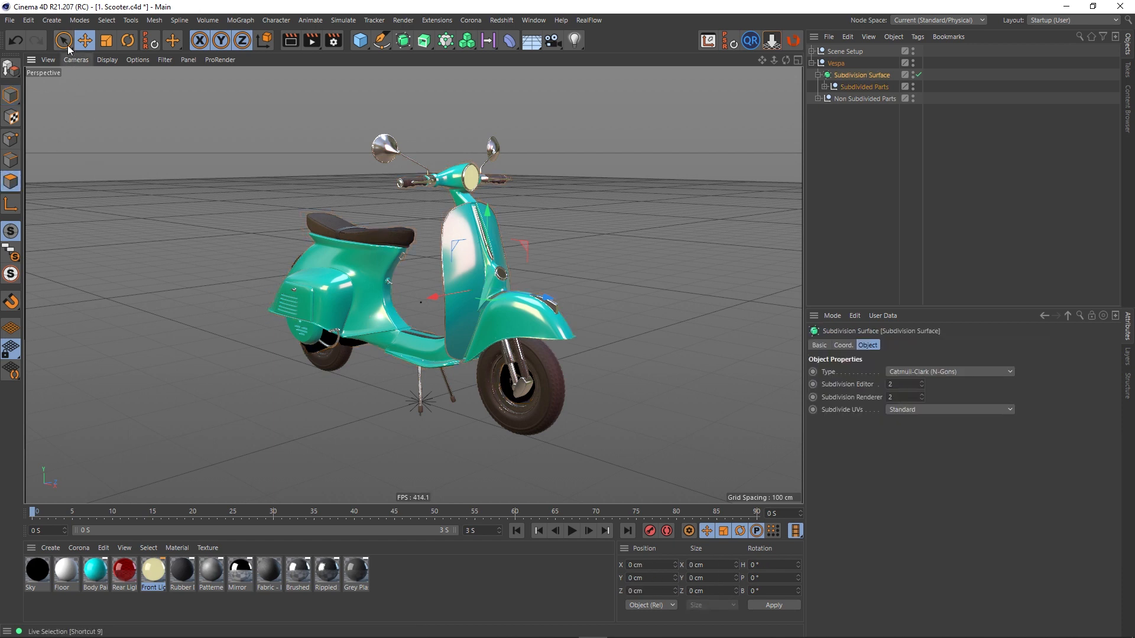
{"action": "left_click_drag", "start_coordinate": [68, 45], "coordinate": [150, 53]}
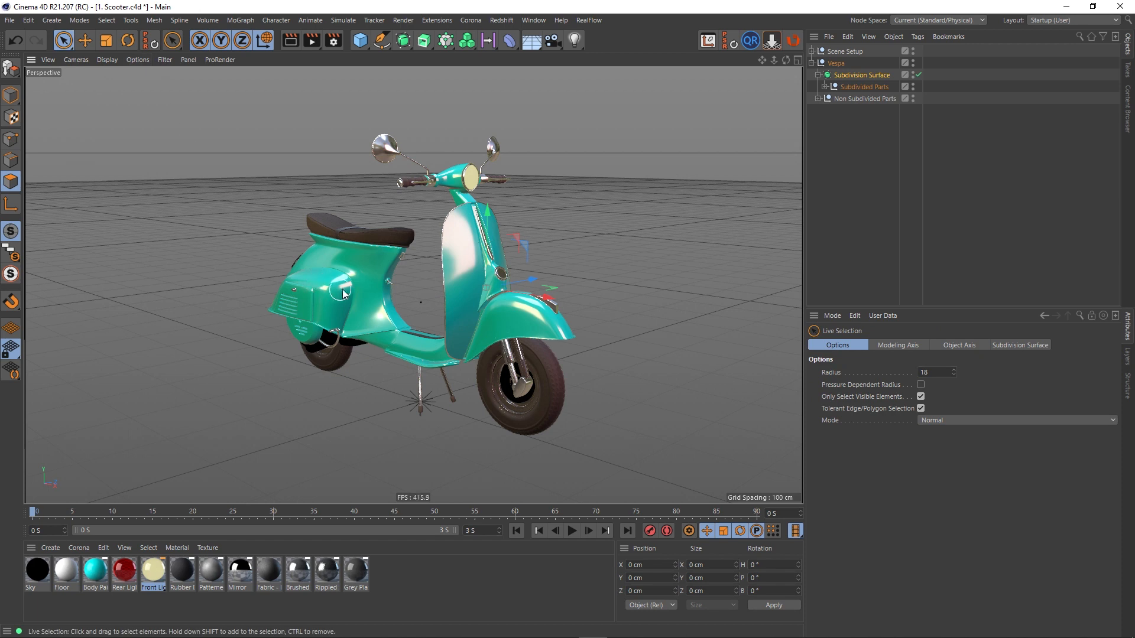
- Expand Subdivided Parts, select the Teal_Shell object, and select all polygons connected to a clicked body polygon
{"action": "left_click", "coordinate": [824, 86]}
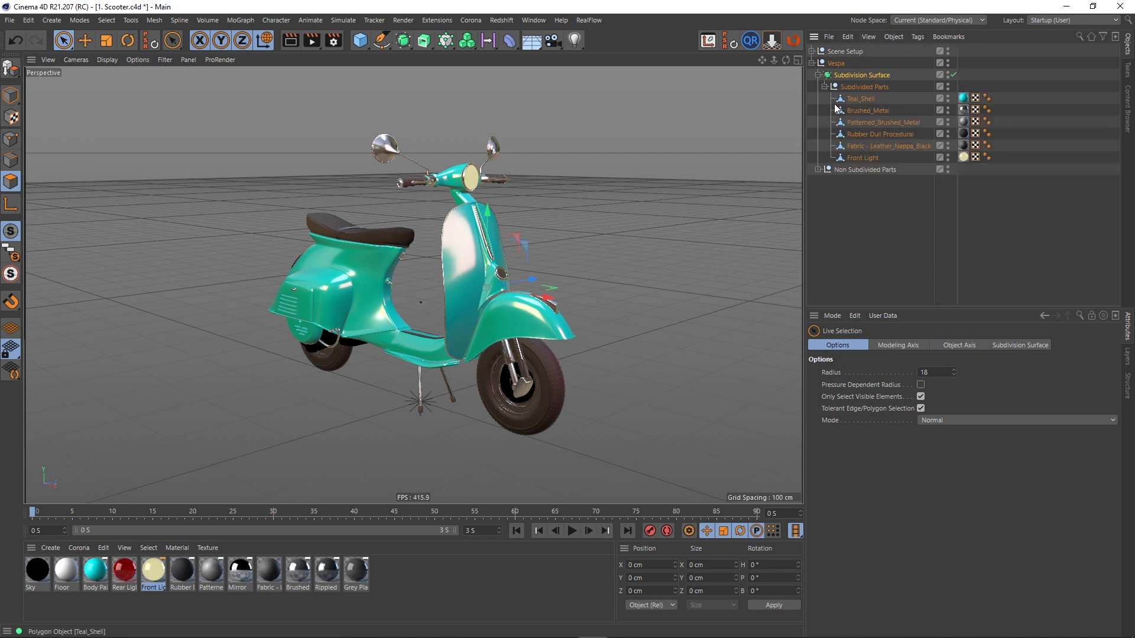
{"action": "left_click", "coordinate": [859, 99]}
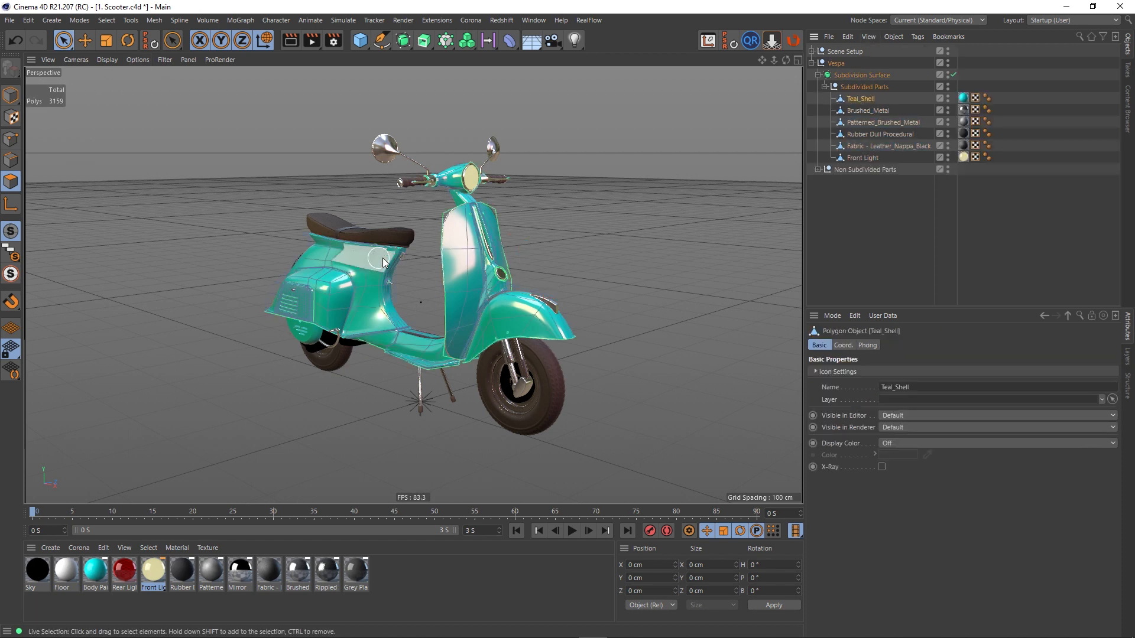
{"action": "left_click", "coordinate": [367, 314]}
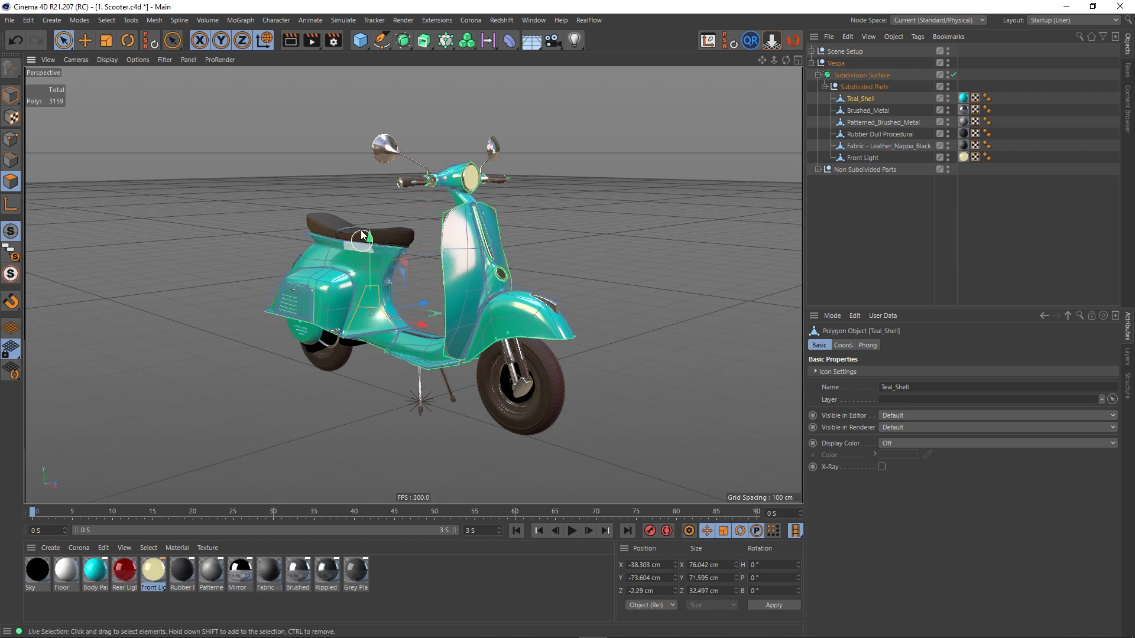
{"action": "left_click", "coordinate": [107, 20]}
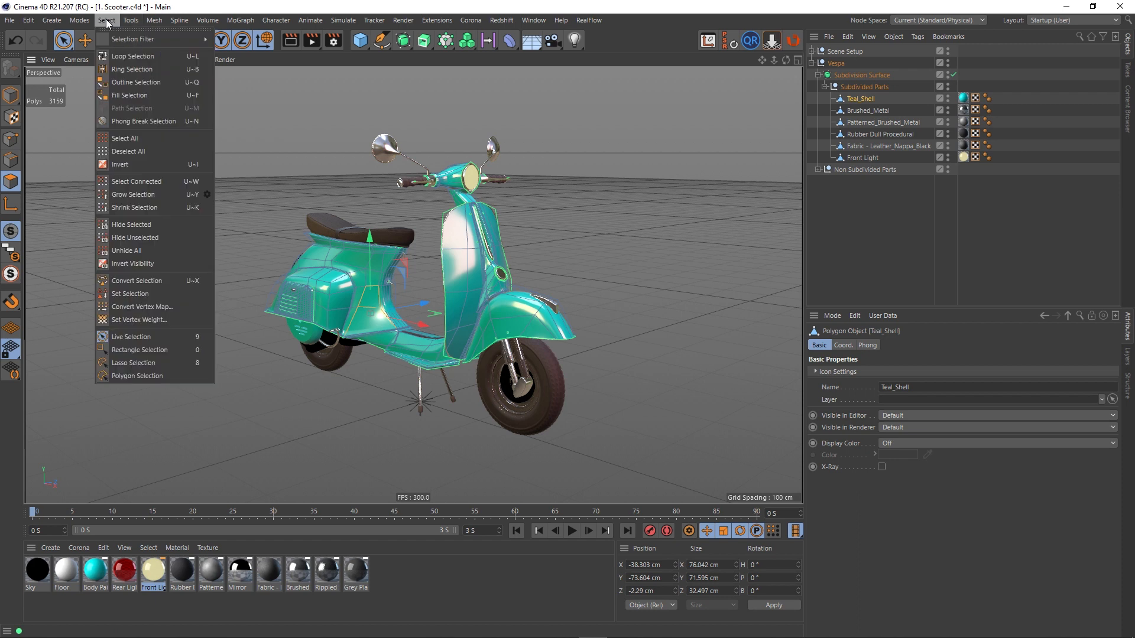
{"action": "left_click", "coordinate": [131, 182]}
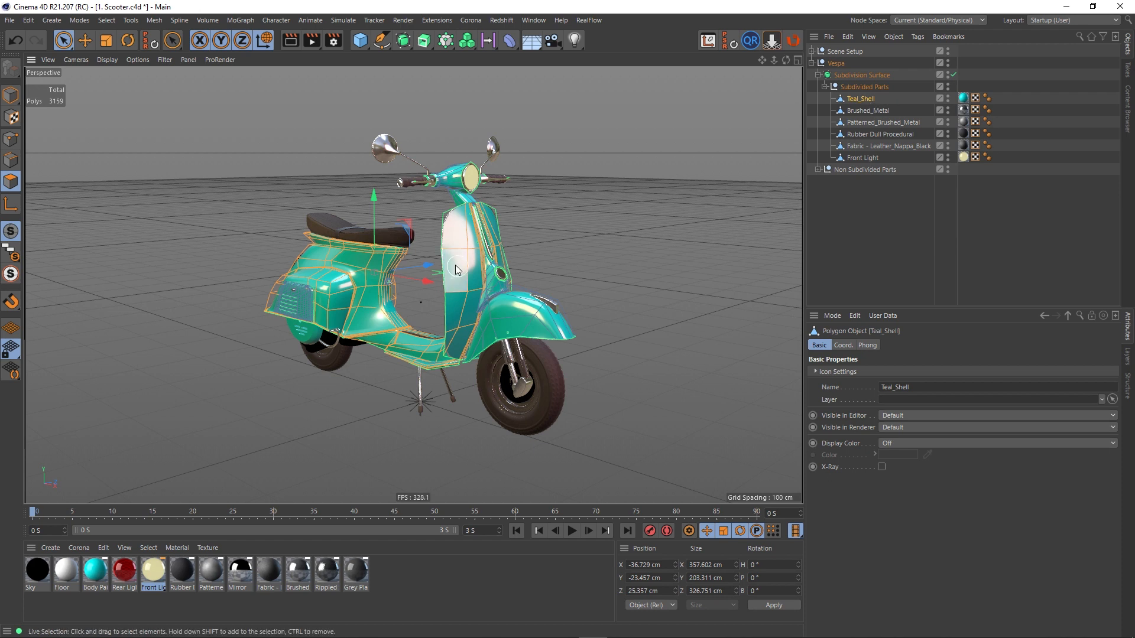
- Move the selected shell polygons, then undo the move and deselect them
{"action": "left_click_drag", "start_coordinate": [420, 264], "coordinate": [310, 304]}
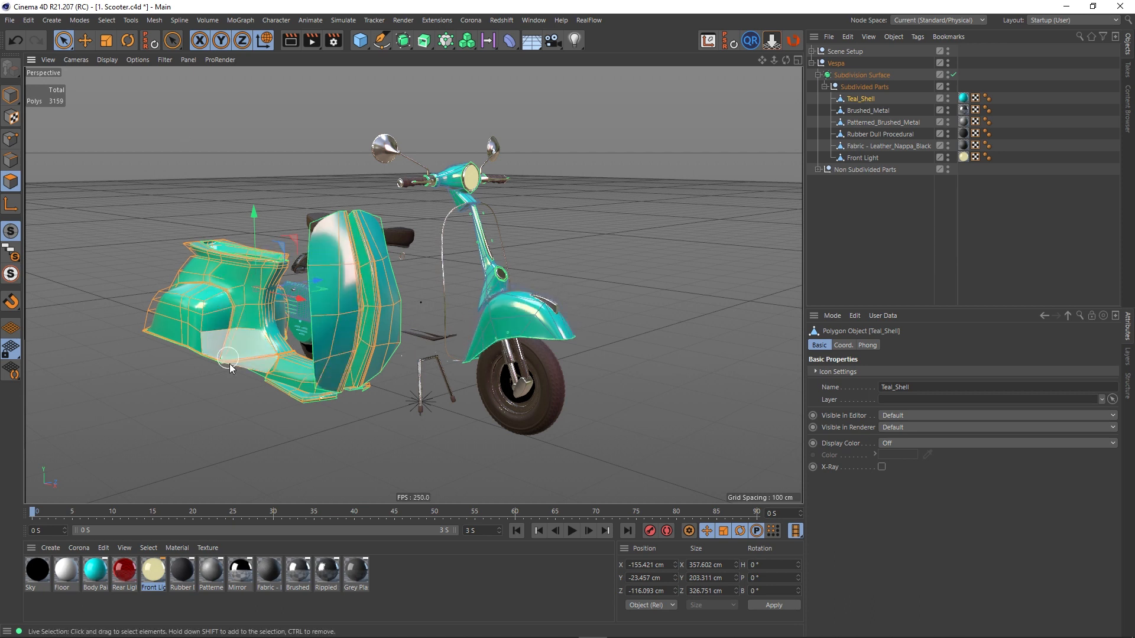
{"action": "key", "text": "ctrl+z"}
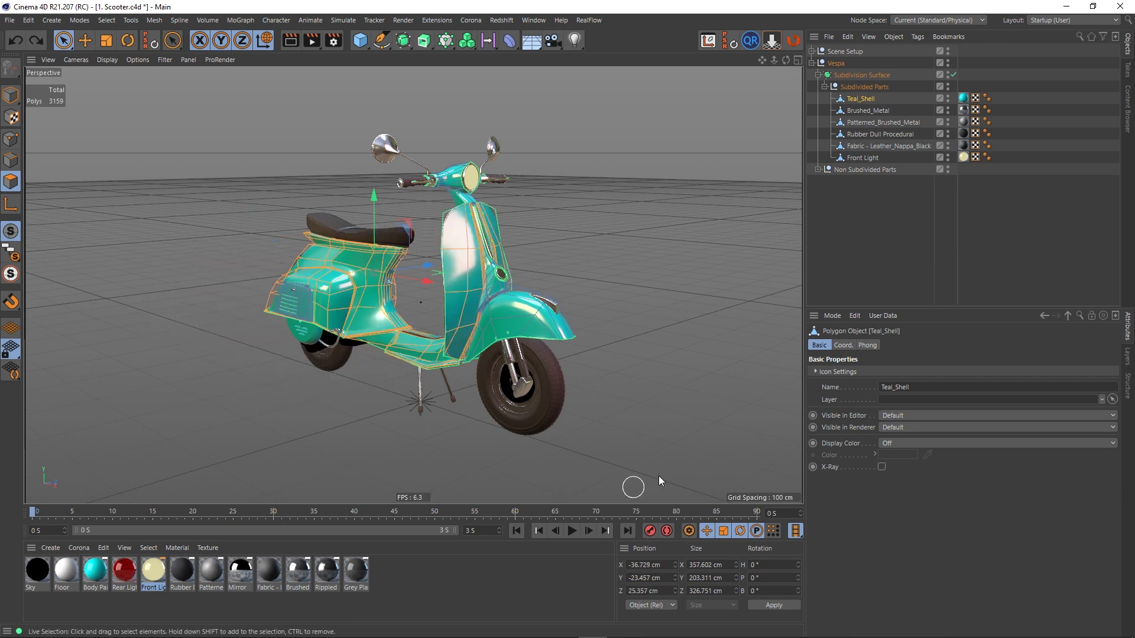
{"action": "left_click", "coordinate": [698, 291]}
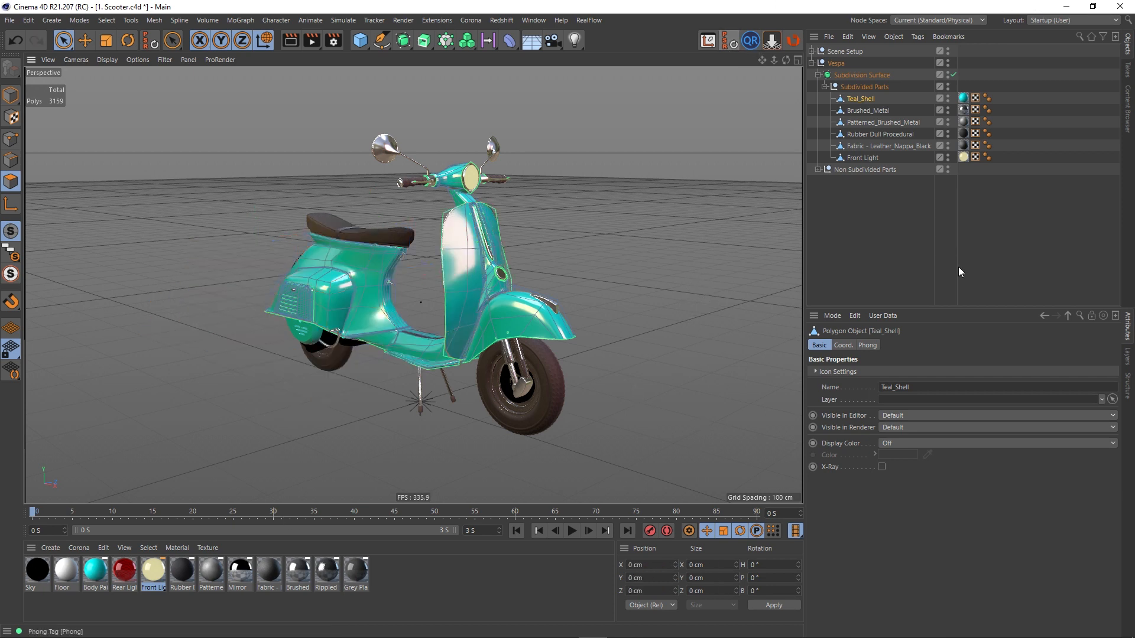
- Switch to RizomUV and select an edge on the scooter's rear body panel
{"action": "mouse_move", "coordinate": [564, 628]}
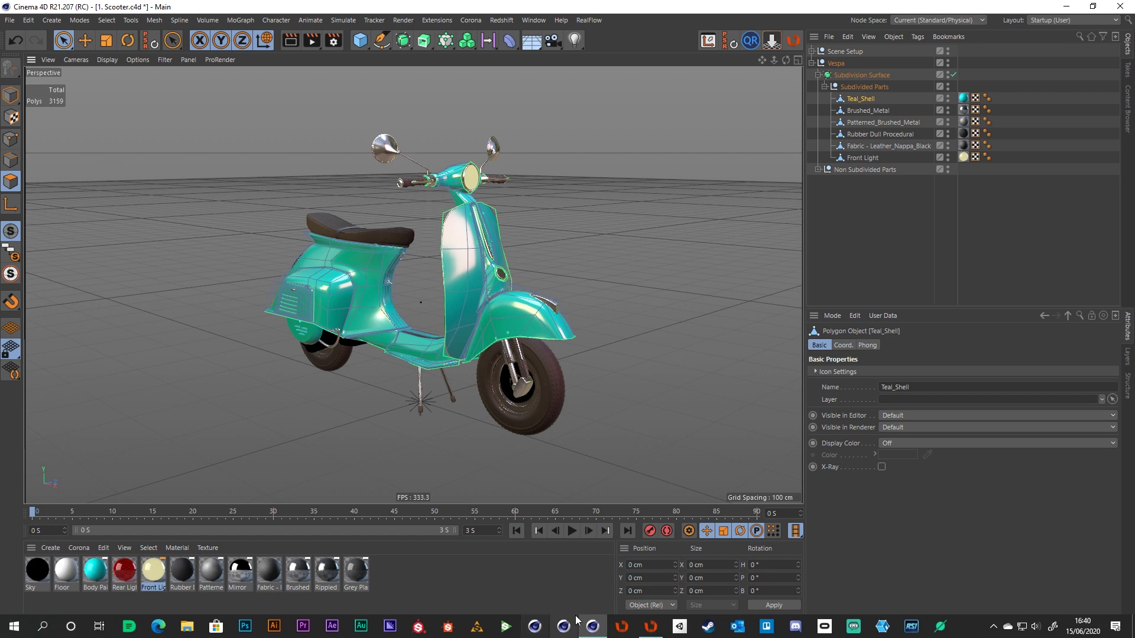
{"action": "left_click", "coordinate": [650, 628]}
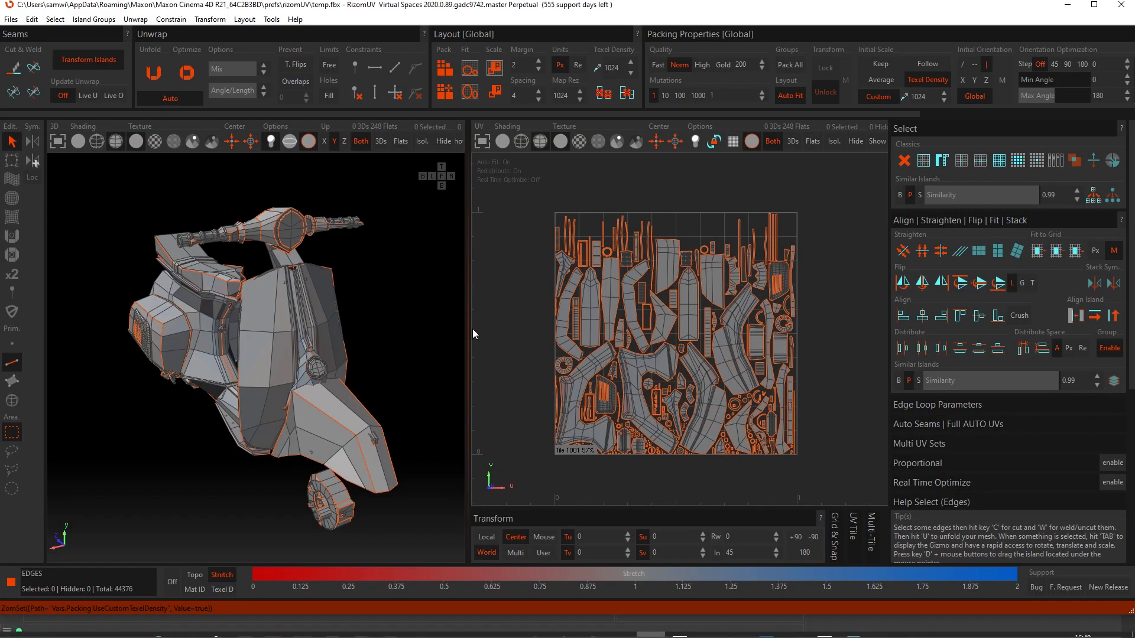
{"action": "left_click_drag", "start_coordinate": [299, 388], "coordinate": [282, 403], "text": "alt"}
{"action": "mouse_move", "coordinate": [283, 400]}
{"action": "middle_mouse_down", "text": "alt"}
{"action": "mouse_move", "coordinate": [308, 387]}
{"action": "mouse_move", "coordinate": [297, 390]}
{"action": "middle_mouse_up", "text": "alt"}
{"action": "left_click_drag", "start_coordinate": [297, 391], "coordinate": [303, 384], "text": "alt"}
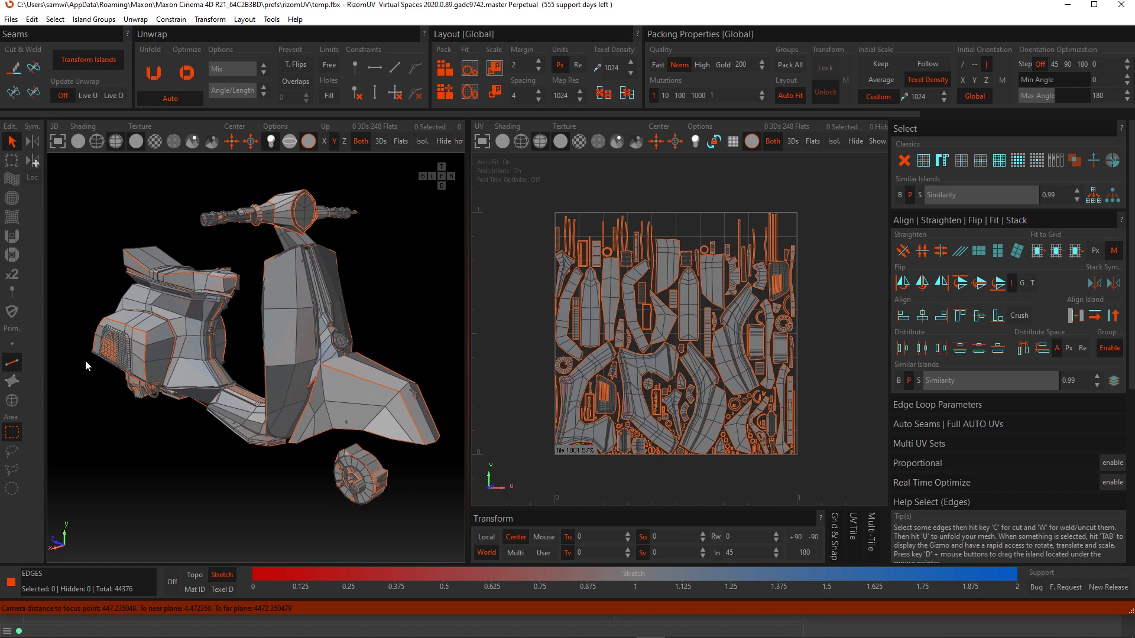
{"action": "left_click", "coordinate": [191, 363]}
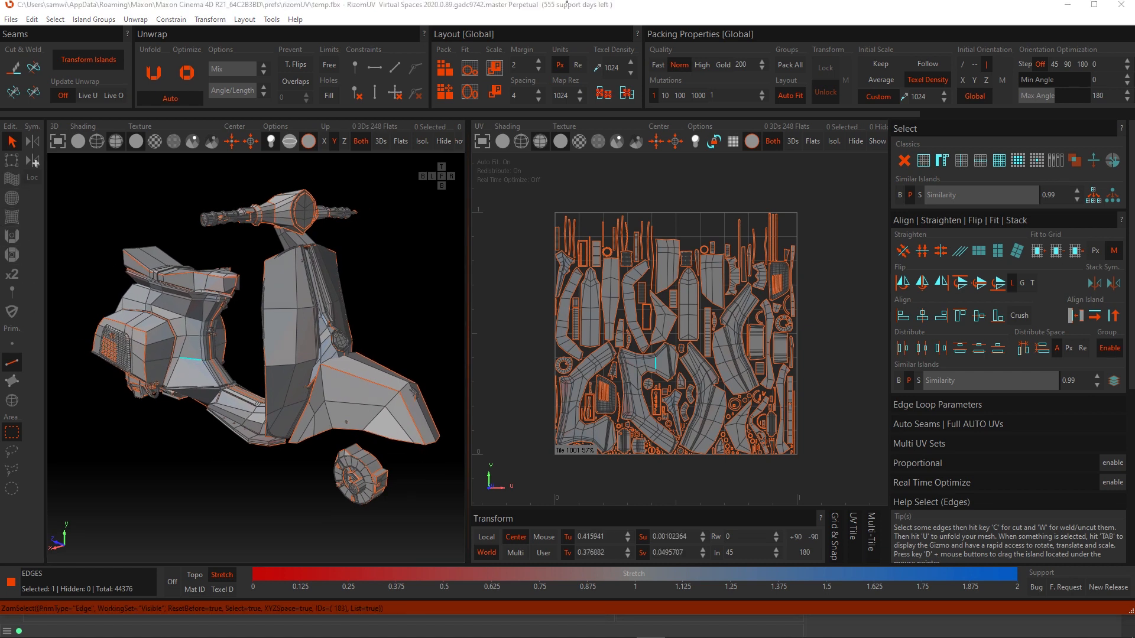
- Switch to polygon selection mode and select a polygon on the rear side panel
{"action": "key", "text": "F3"}
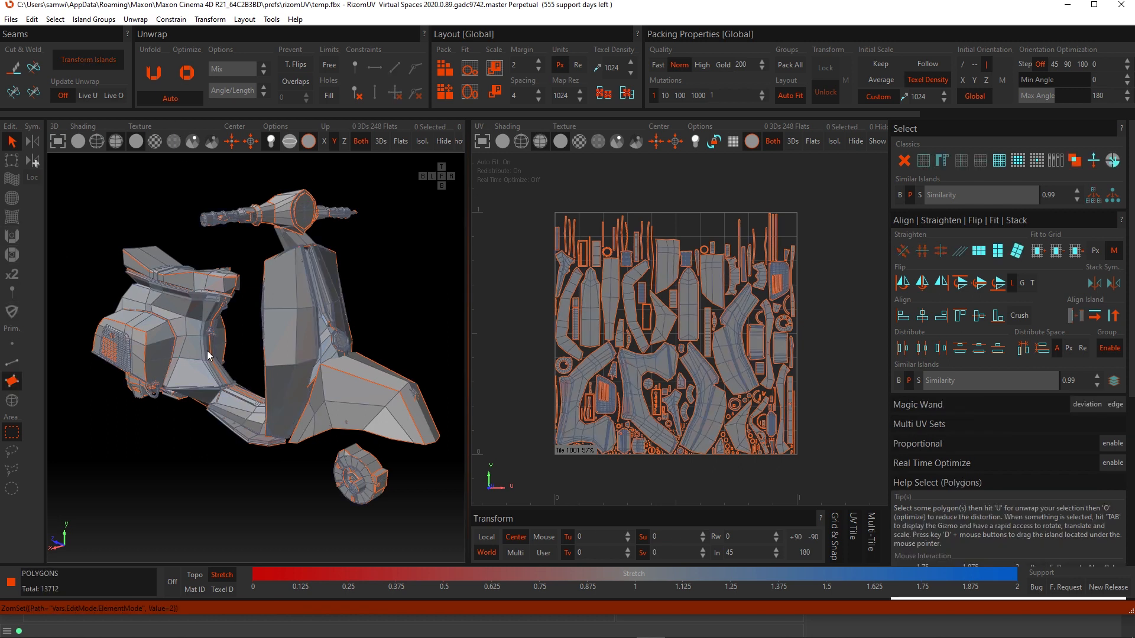
{"action": "left_click", "coordinate": [193, 375]}
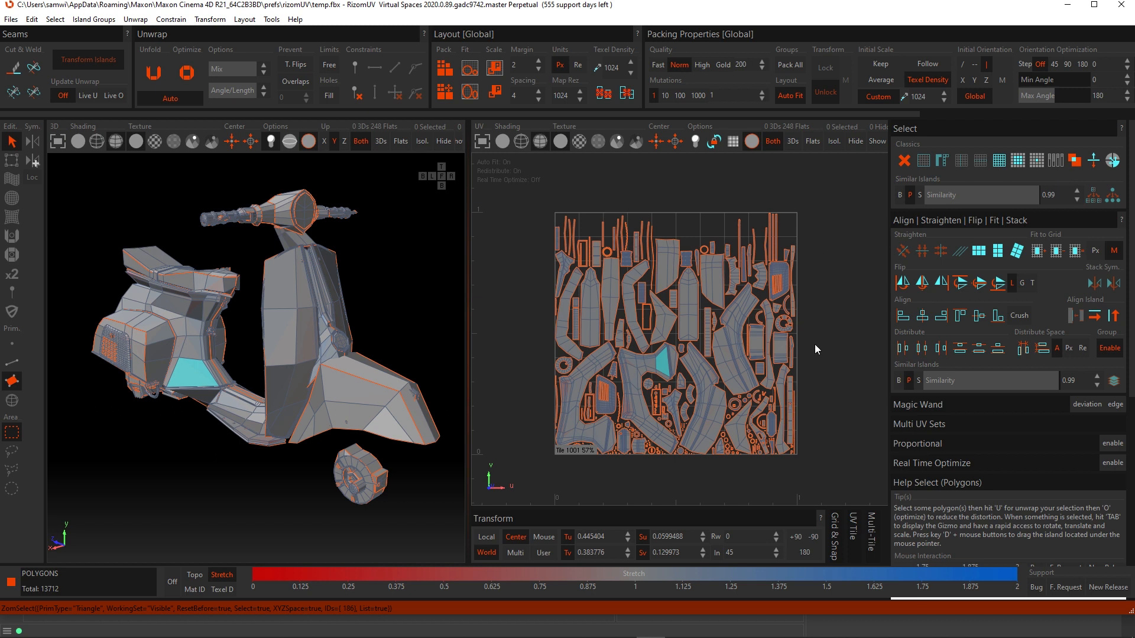
{"action": "left_click", "coordinate": [920, 129]}
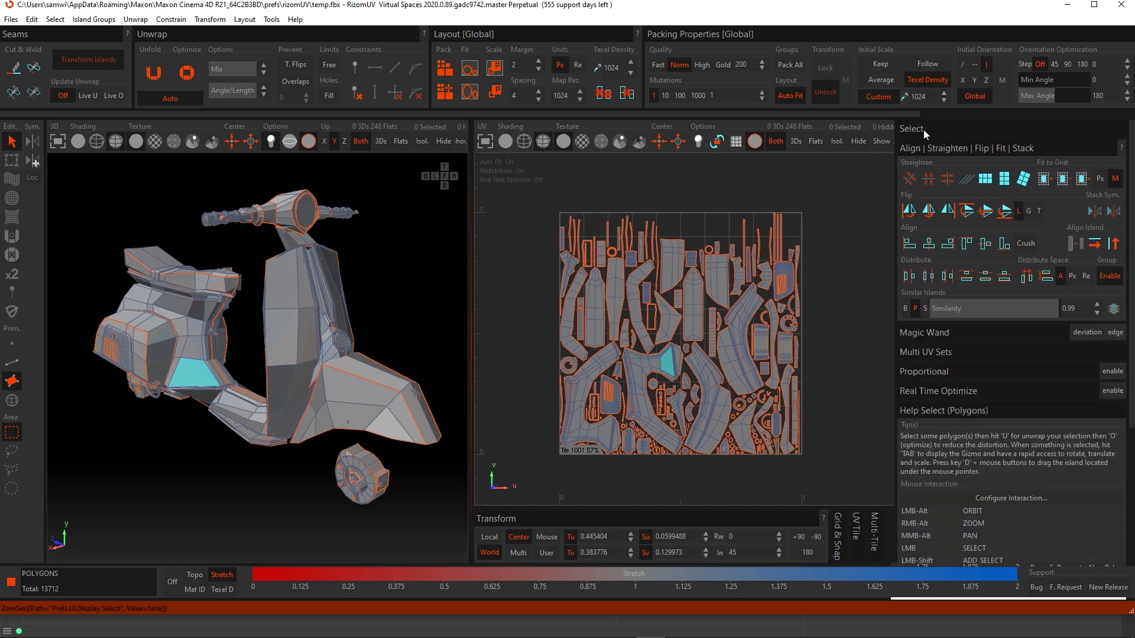
{"action": "left_click", "coordinate": [921, 134]}
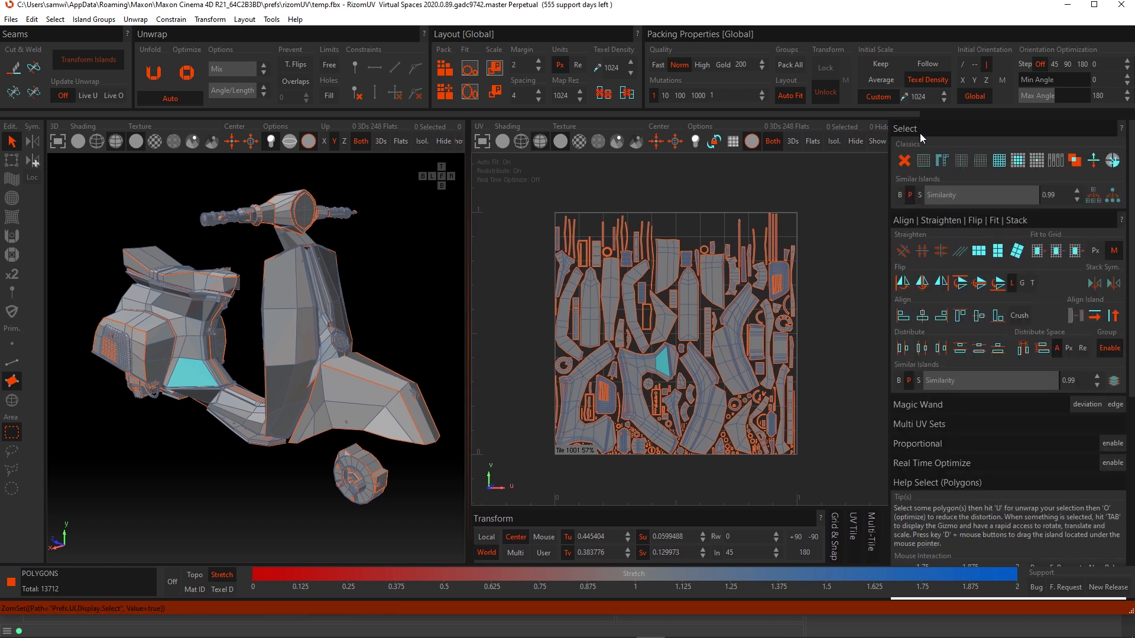
- Select the whole mesh elements connected to the selected polygon
{"action": "left_click", "coordinate": [1114, 163]}
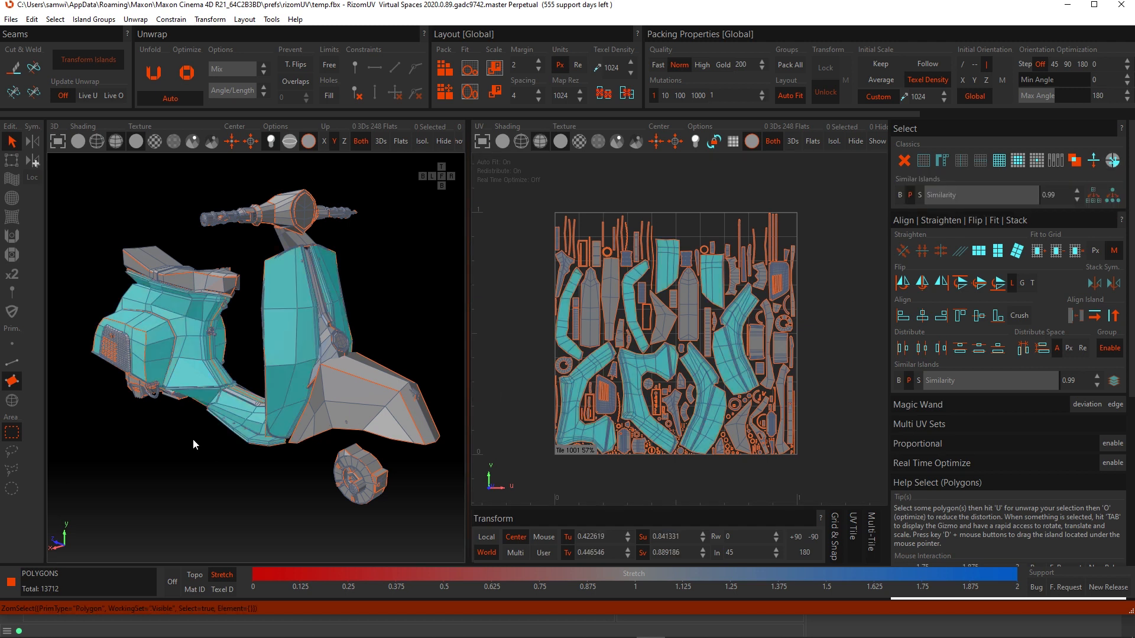
{"action": "left_click_drag", "start_coordinate": [193, 438], "coordinate": [414, 355], "text": "alt"}
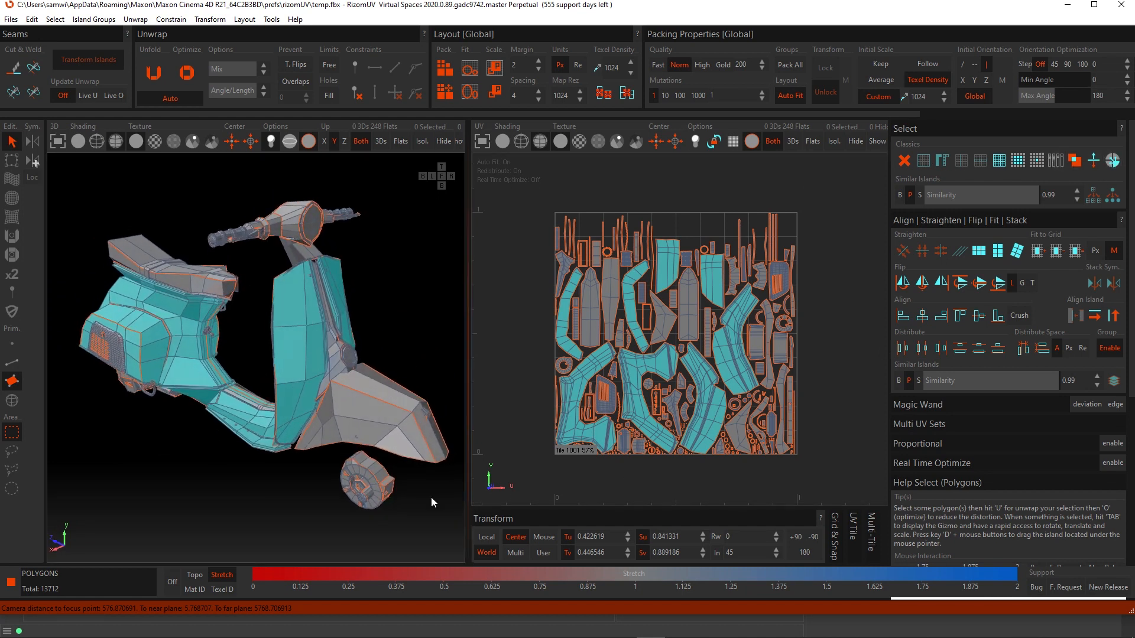
- Clear the selection and reselect the connected mesh parts starting from a polygon on the lower rear body
{"action": "left_click", "coordinate": [229, 481]}
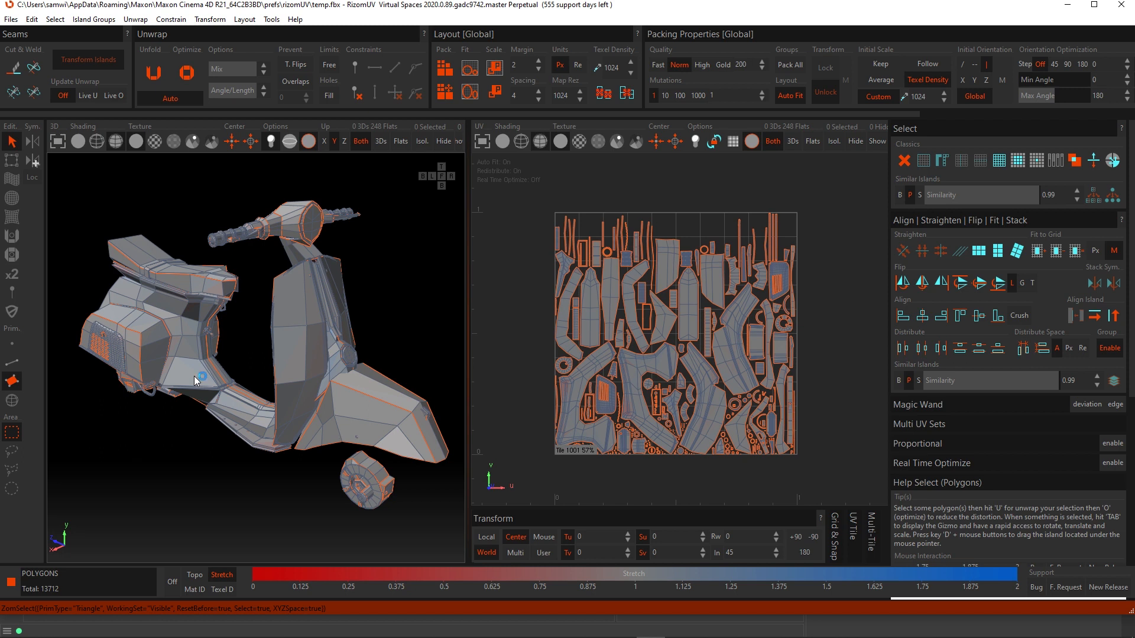
{"action": "left_click", "coordinate": [194, 376]}
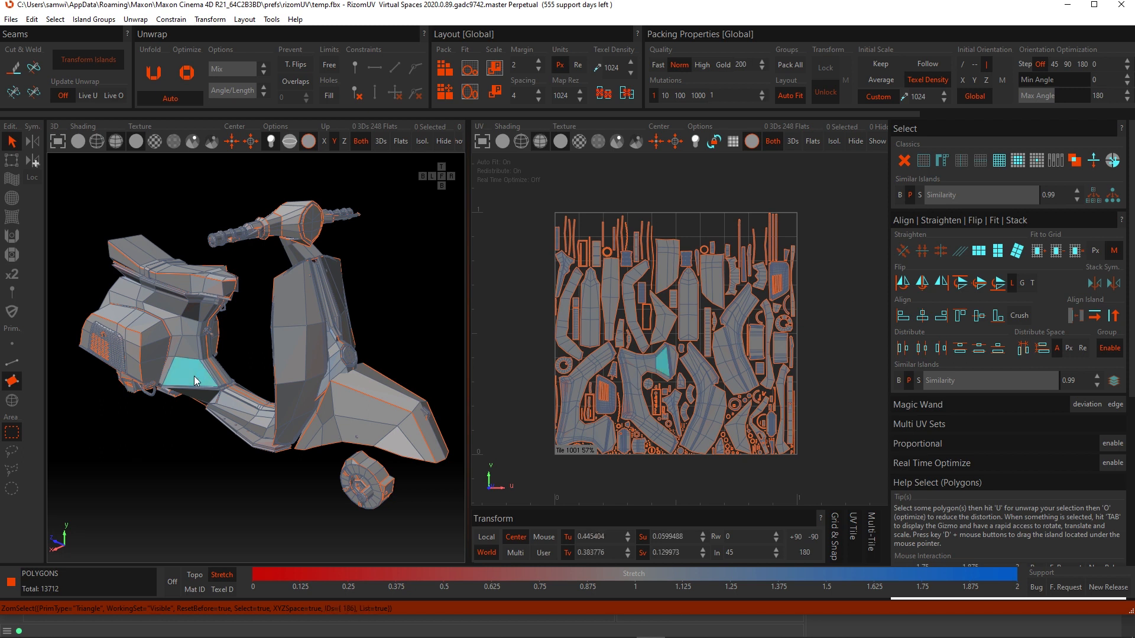
{"action": "double_click", "coordinate": [191, 369]}
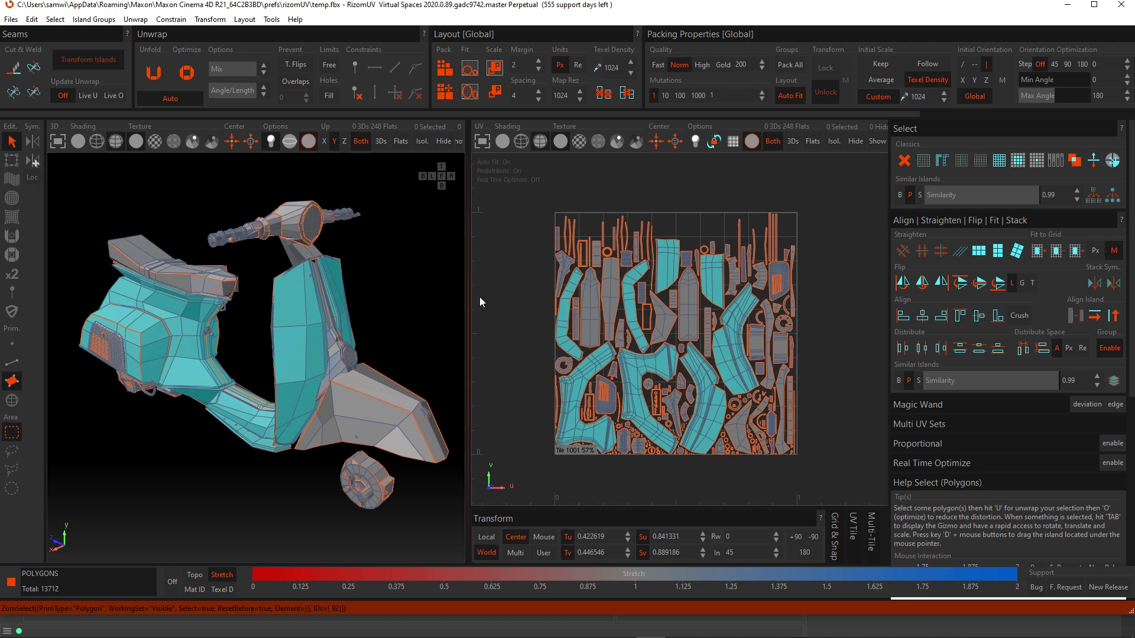
- Select a polygon on a UV island in the UV view and expand the selection to its connected elements
{"action": "left_click", "coordinate": [633, 387]}
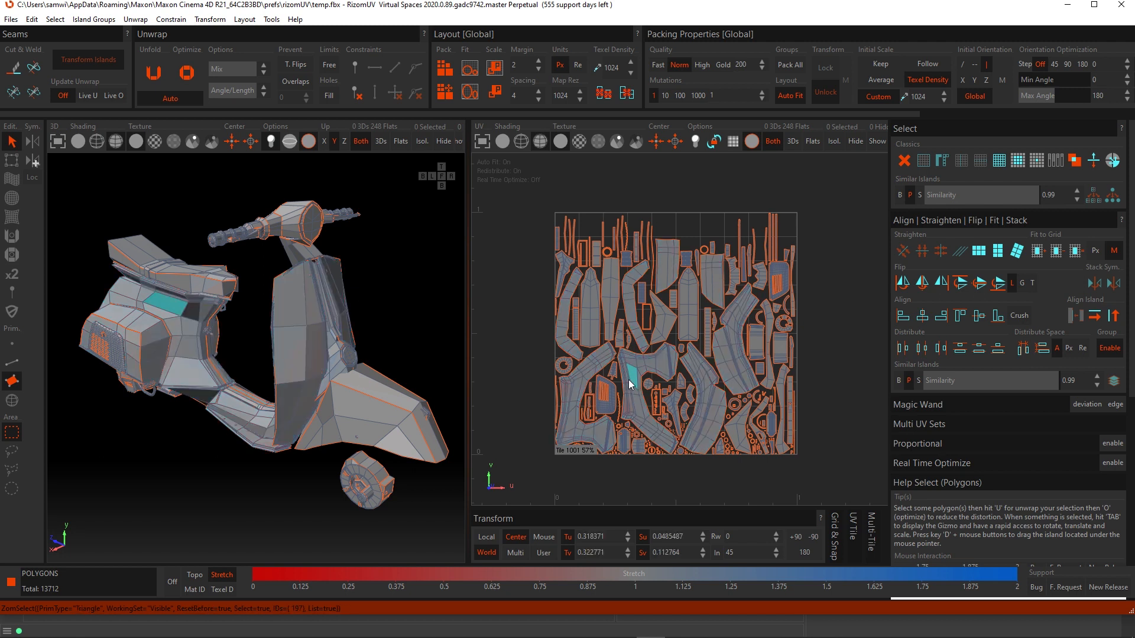
{"action": "double_click", "coordinate": [632, 383]}
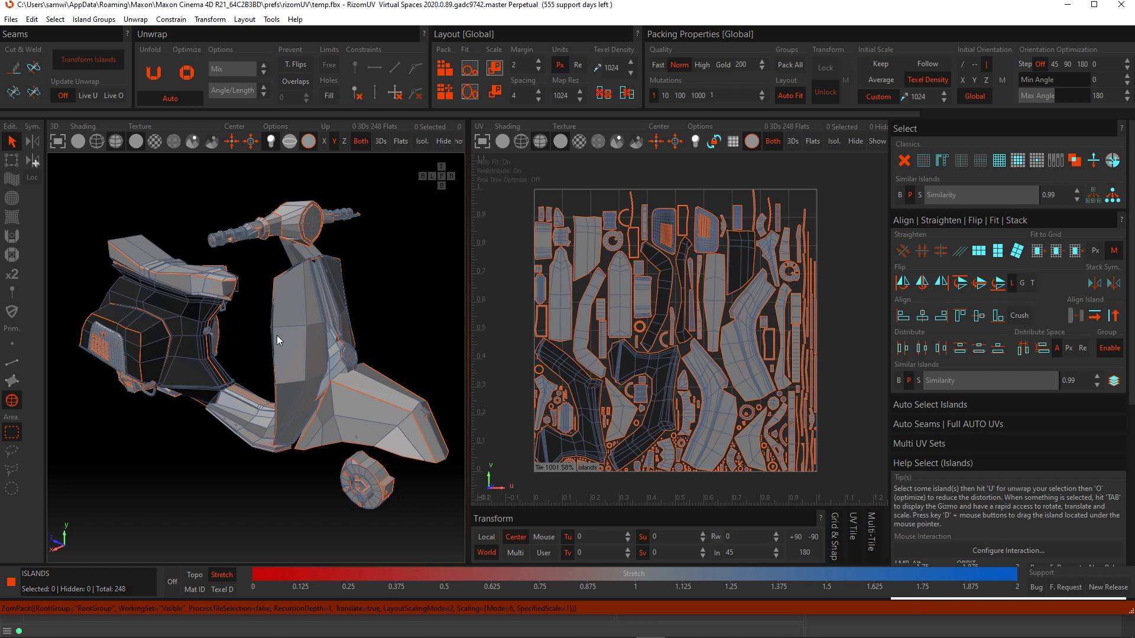
- Select the two large body-panel islands in the UV view in island mode
{"action": "scroll", "coordinate": [277, 335], "scroll_direction": "down", "scroll_amount": 3}
{"action": "scroll", "coordinate": [286, 353], "scroll_direction": "up", "scroll_amount": 4}
{"action": "scroll", "coordinate": [285, 359], "scroll_direction": "down", "scroll_amount": 3}
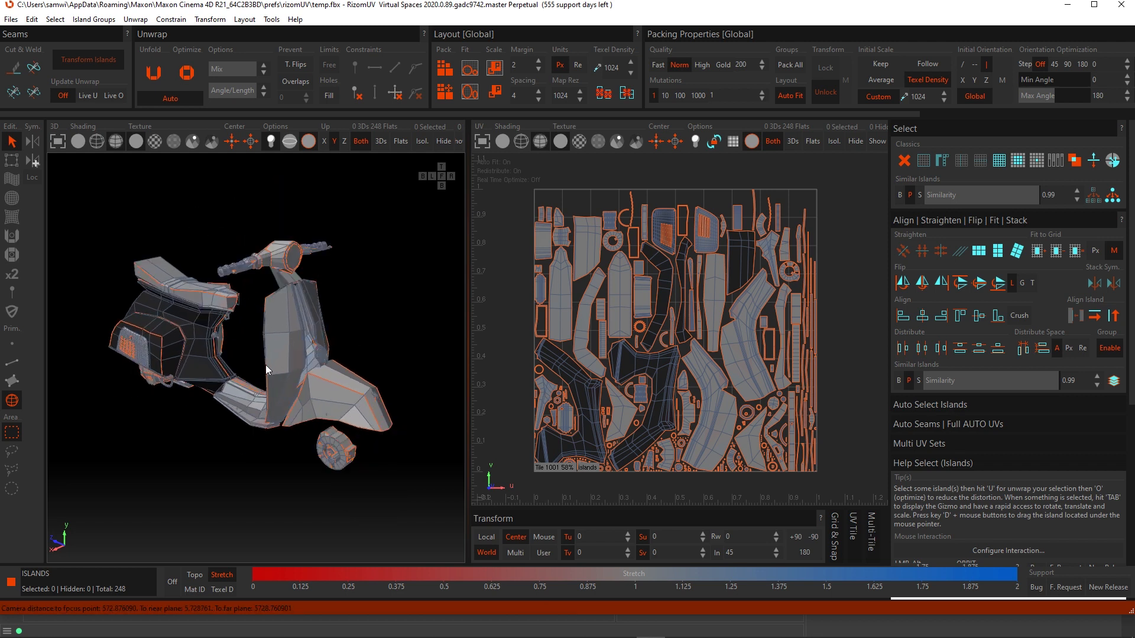
{"action": "left_click_drag", "start_coordinate": [266, 364], "coordinate": [393, 342], "text": "alt"}
{"action": "scroll", "coordinate": [653, 380], "scroll_direction": "up", "scroll_amount": 3}
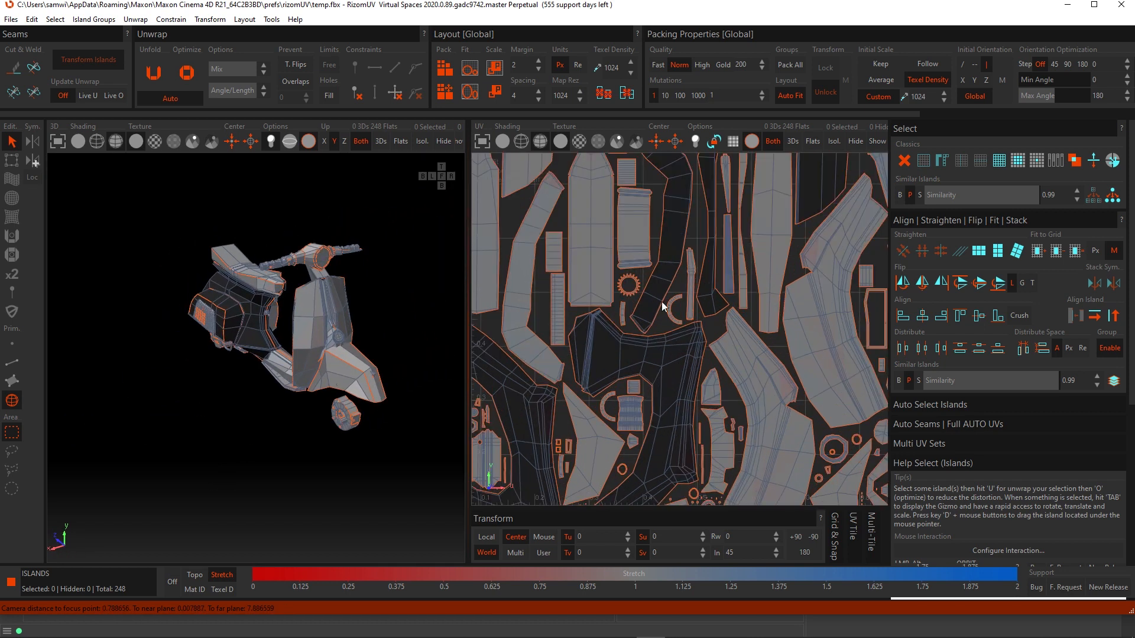
{"action": "scroll", "coordinate": [661, 304], "scroll_direction": "down", "scroll_amount": 3}
{"action": "middle_click_drag", "start_coordinate": [664, 328], "coordinate": [666, 344], "text": "alt"}
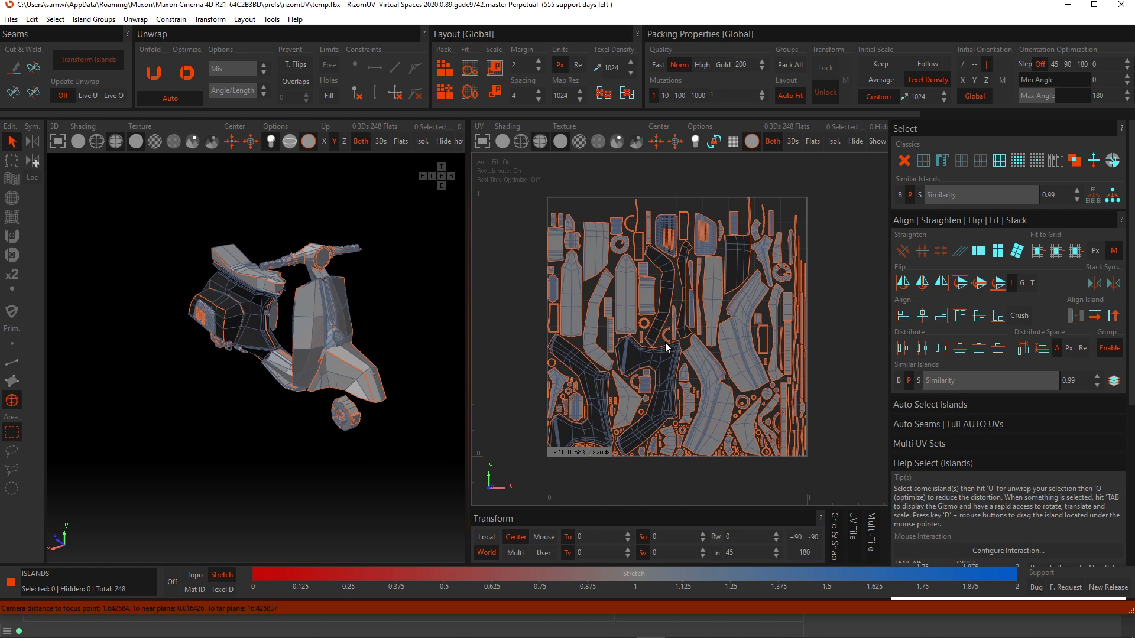
{"action": "scroll", "coordinate": [656, 384], "scroll_direction": "up", "scroll_amount": 3}
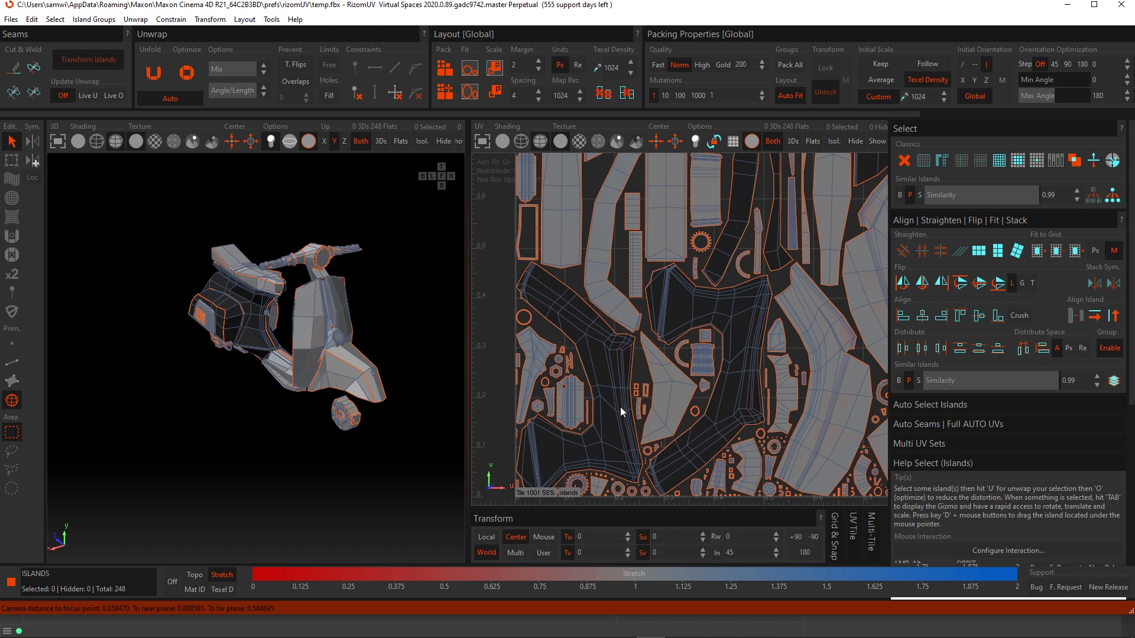
{"action": "middle_click_drag", "start_coordinate": [620, 407], "coordinate": [630, 397]}
{"action": "left_click", "coordinate": [630, 396]}
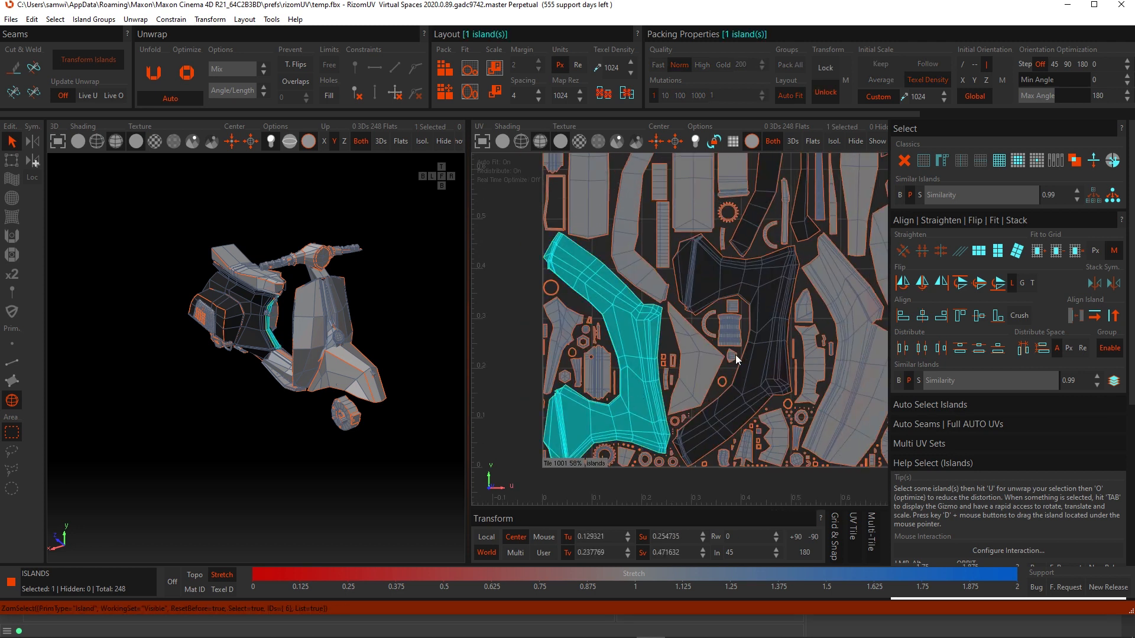
{"action": "left_click", "coordinate": [761, 372], "text": "shift"}
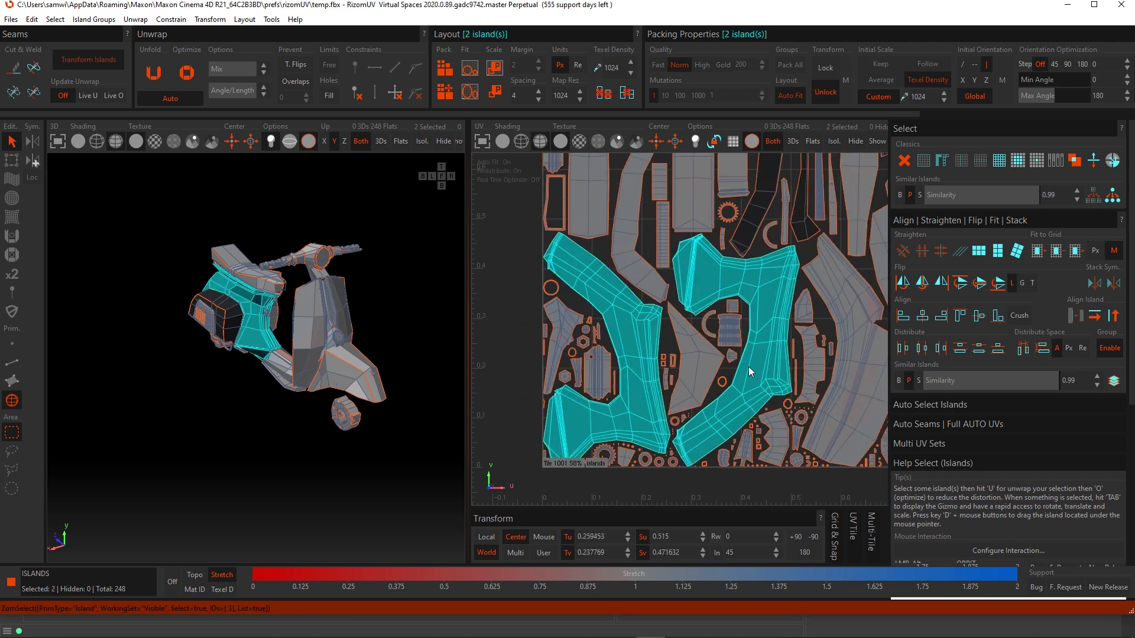
- Deselect all islands in the UV view
{"action": "scroll", "coordinate": [749, 367], "scroll_direction": "down", "scroll_amount": 3}
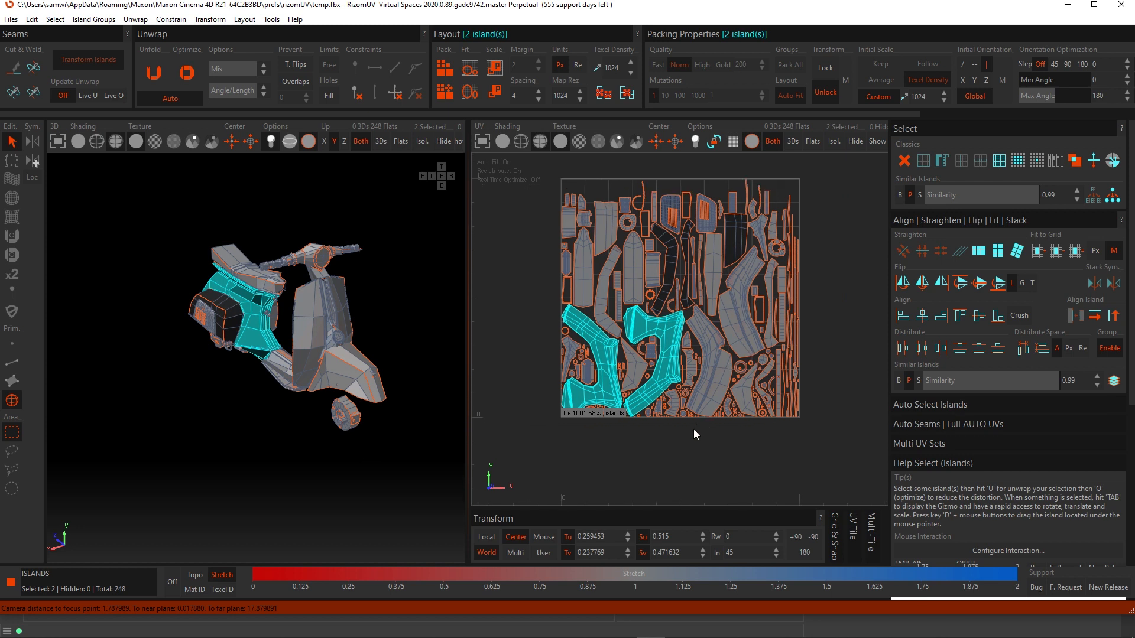
{"action": "left_click", "coordinate": [692, 428]}
{"action": "scroll", "coordinate": [689, 427], "scroll_direction": "up", "scroll_amount": 6}
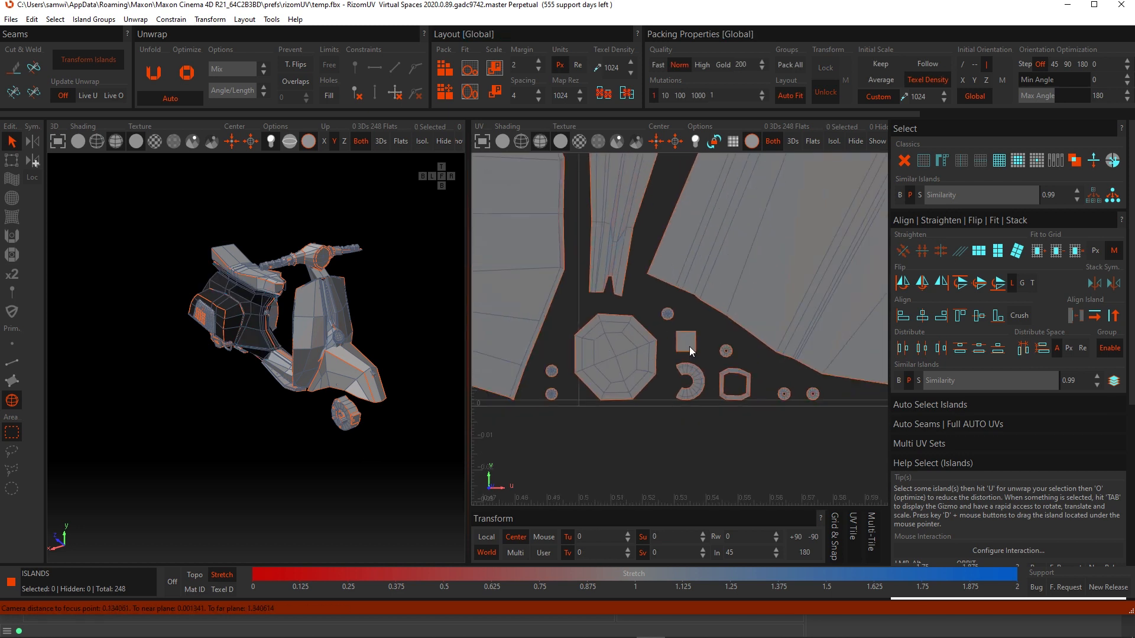
{"action": "scroll", "coordinate": [690, 347], "scroll_direction": "down", "scroll_amount": 8}
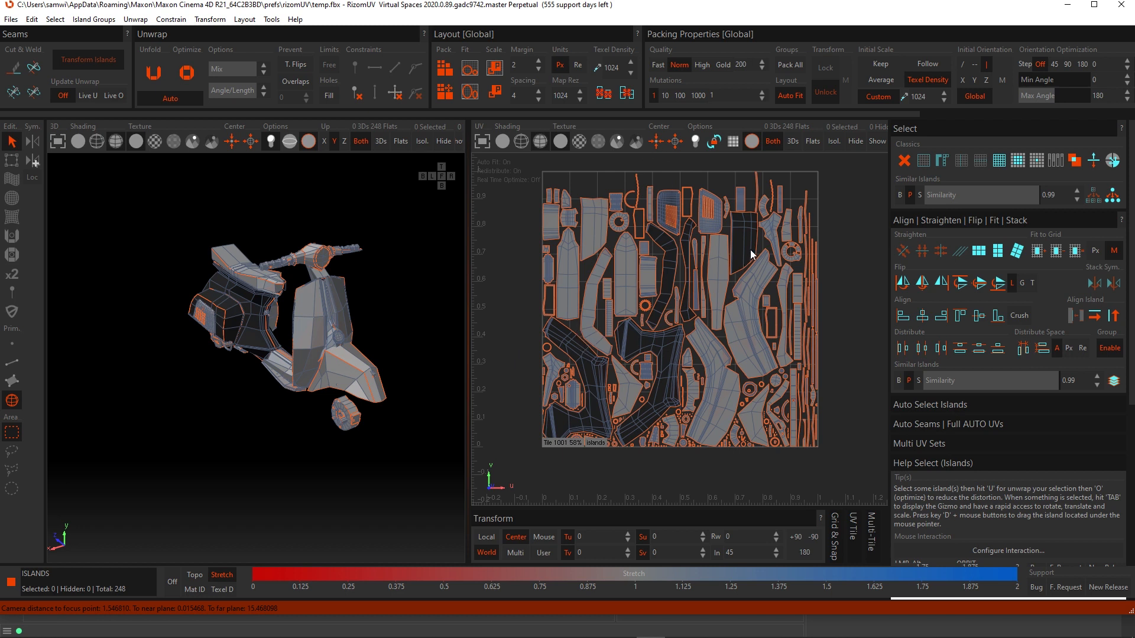
- Select all flipped islands and open the Align, Straighten, Flip options
{"action": "left_click", "coordinate": [1094, 161]}
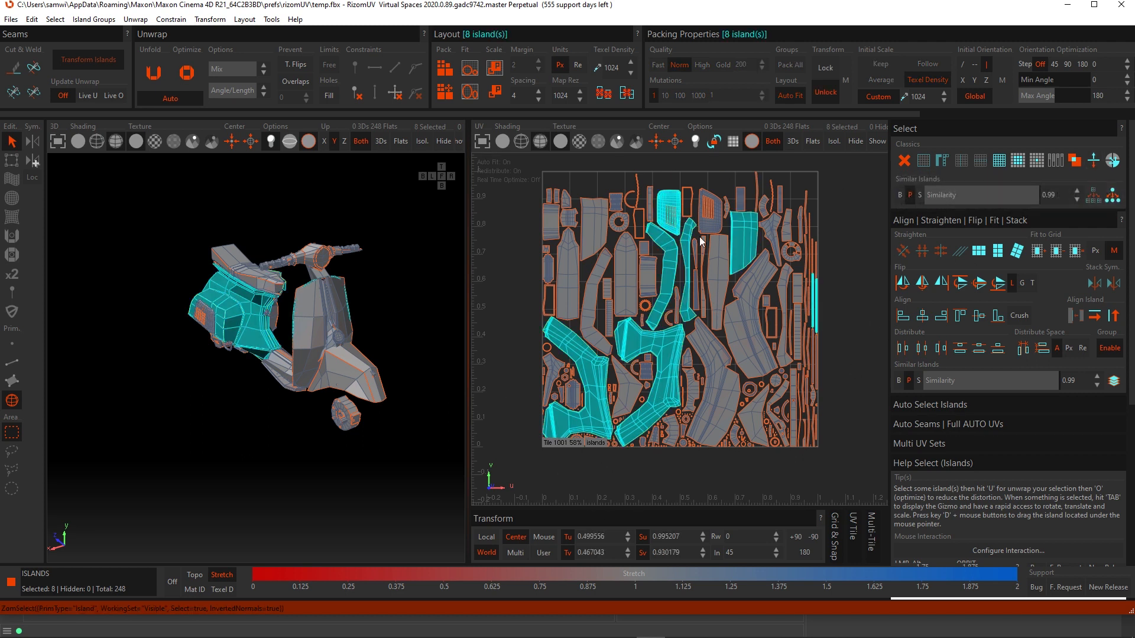
{"action": "left_click", "coordinate": [930, 221]}
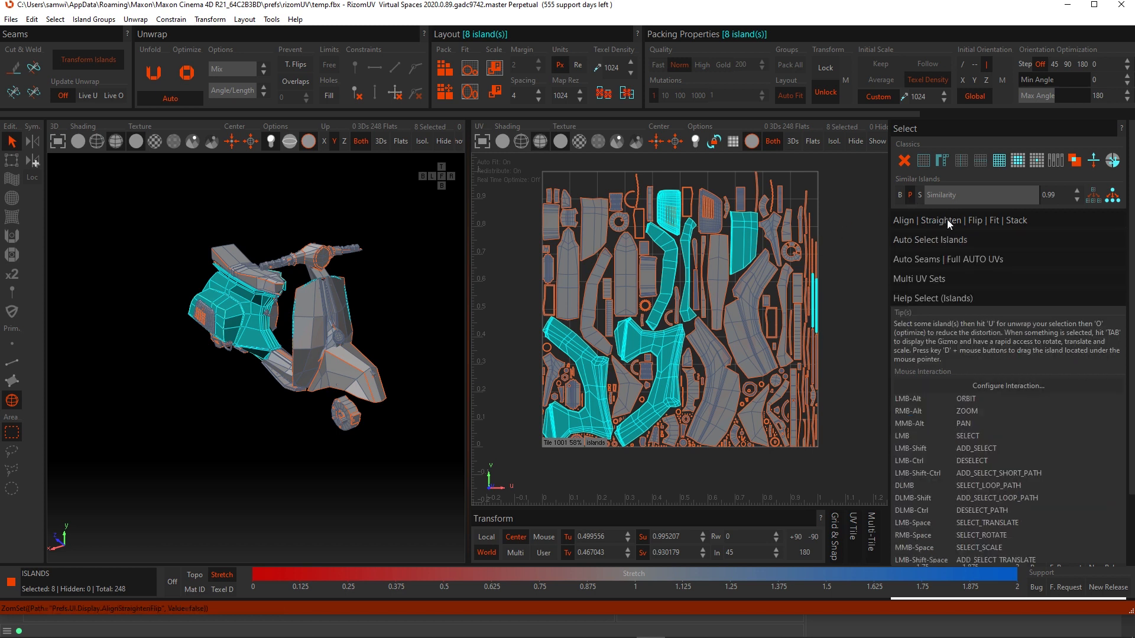
{"action": "left_click", "coordinate": [947, 220]}
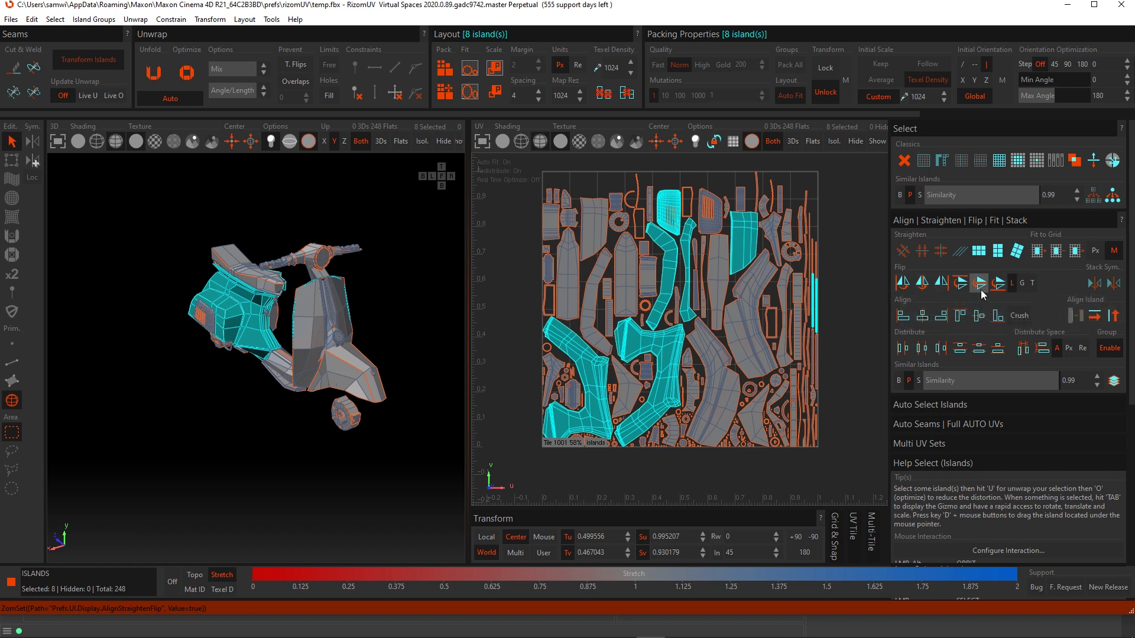
- Flip the selected flipped islands horizontally in place, after trying and undoing a Flip Horizontal Left
{"action": "left_click", "coordinate": [902, 285]}
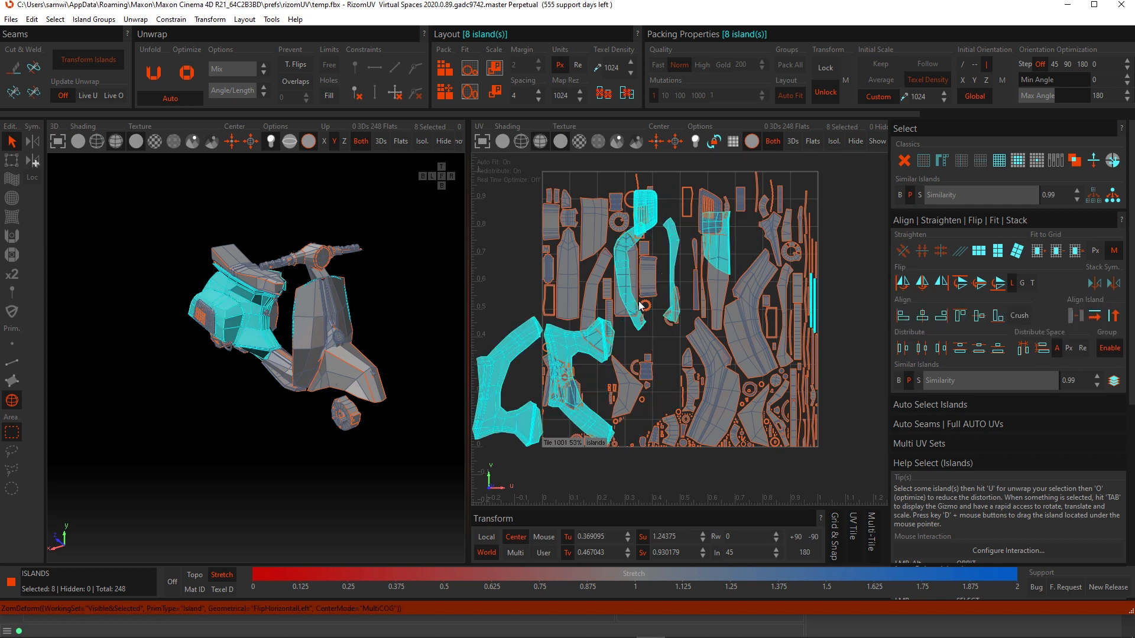
{"action": "key", "text": "ctrl+z"}
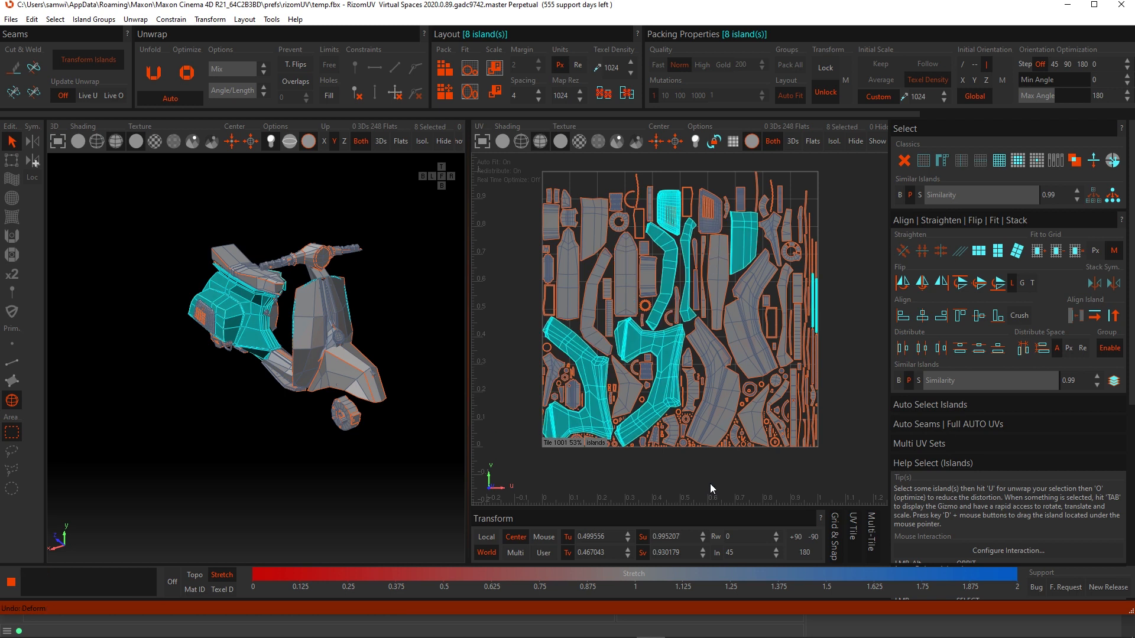
{"action": "left_click", "coordinate": [923, 283]}
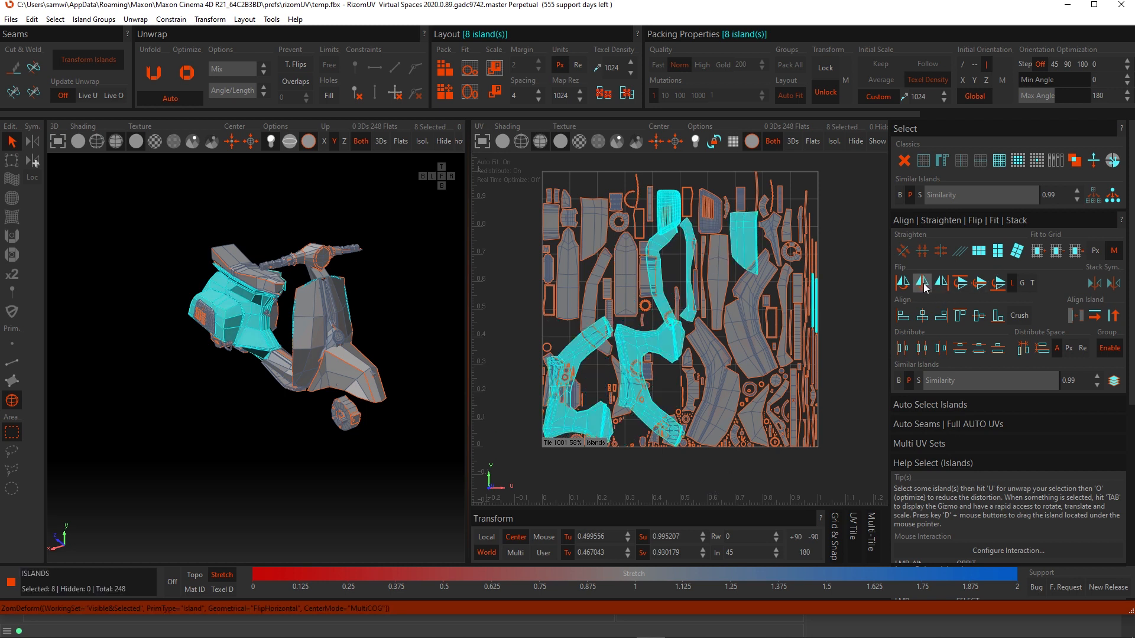
{"action": "left_click", "coordinate": [854, 307]}
{"action": "key", "text": "p"}
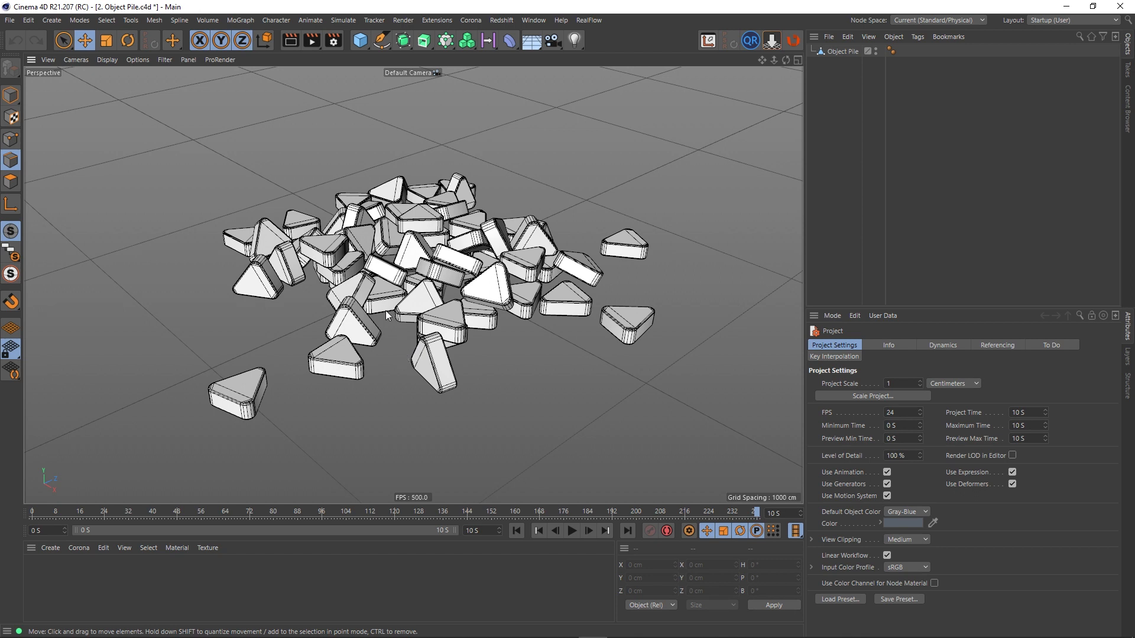
- Switch to Cinema 4D, select the Object Pile object and send it to RizomUV
{"action": "left_click_drag", "start_coordinate": [388, 343], "coordinate": [385, 339], "text": "alt"}
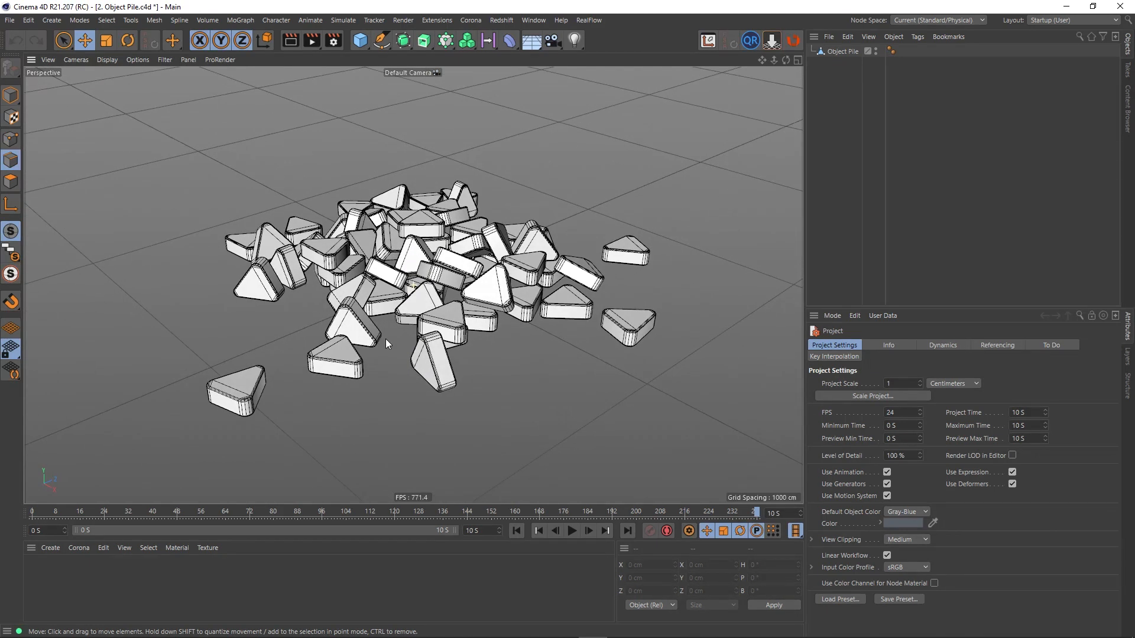
{"action": "left_click_drag", "start_coordinate": [403, 291], "coordinate": [427, 314], "text": "alt"}
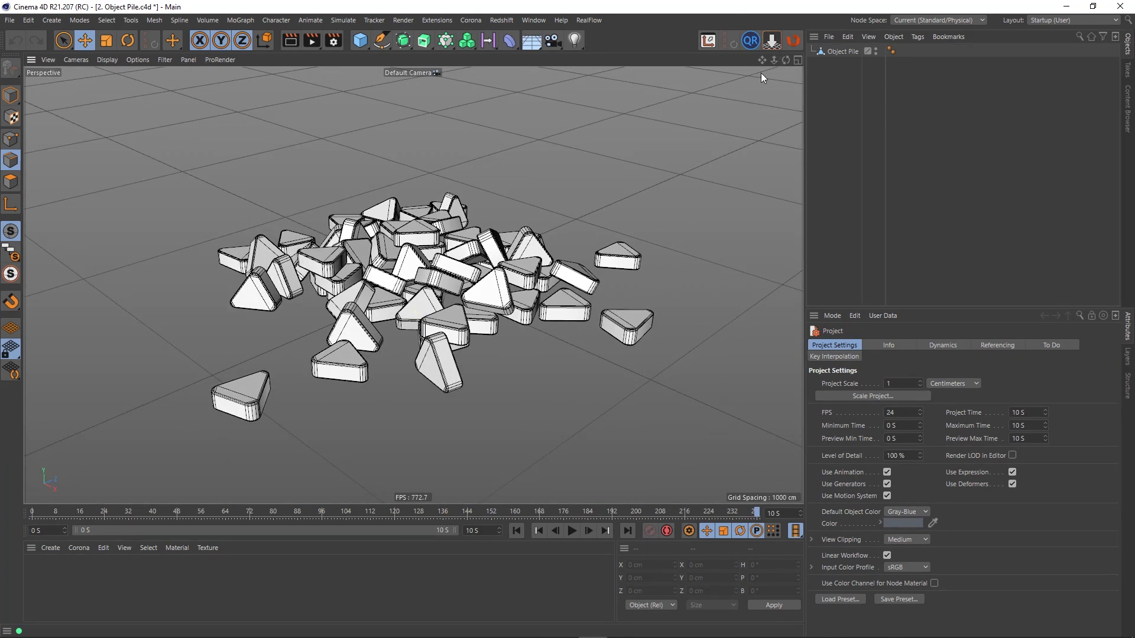
{"action": "left_click", "coordinate": [846, 52]}
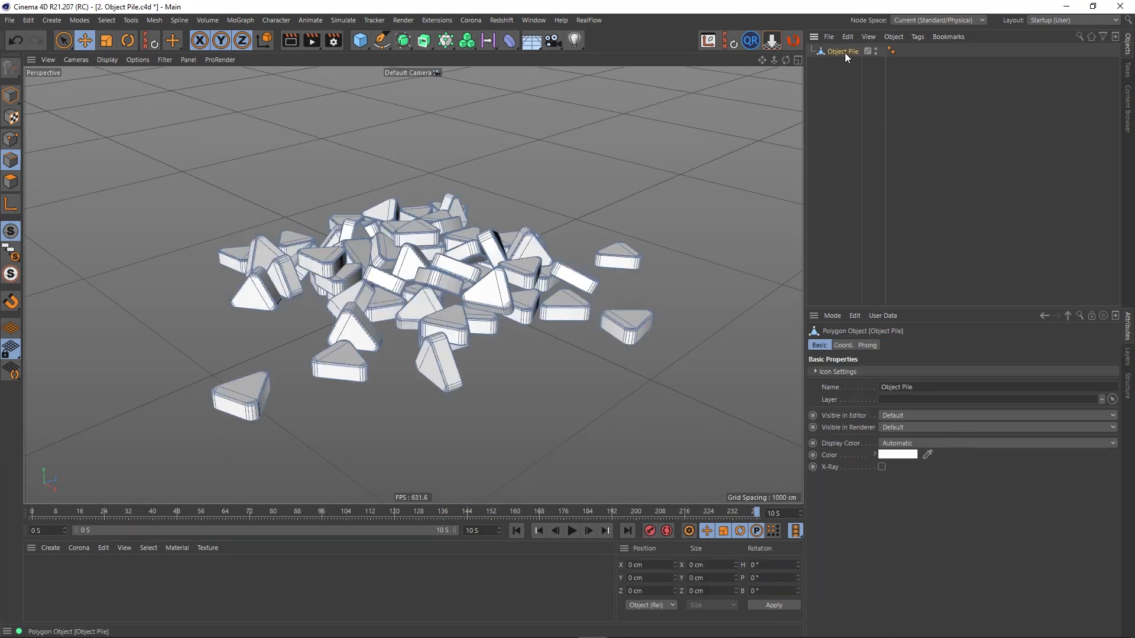
{"action": "left_click", "coordinate": [795, 41]}
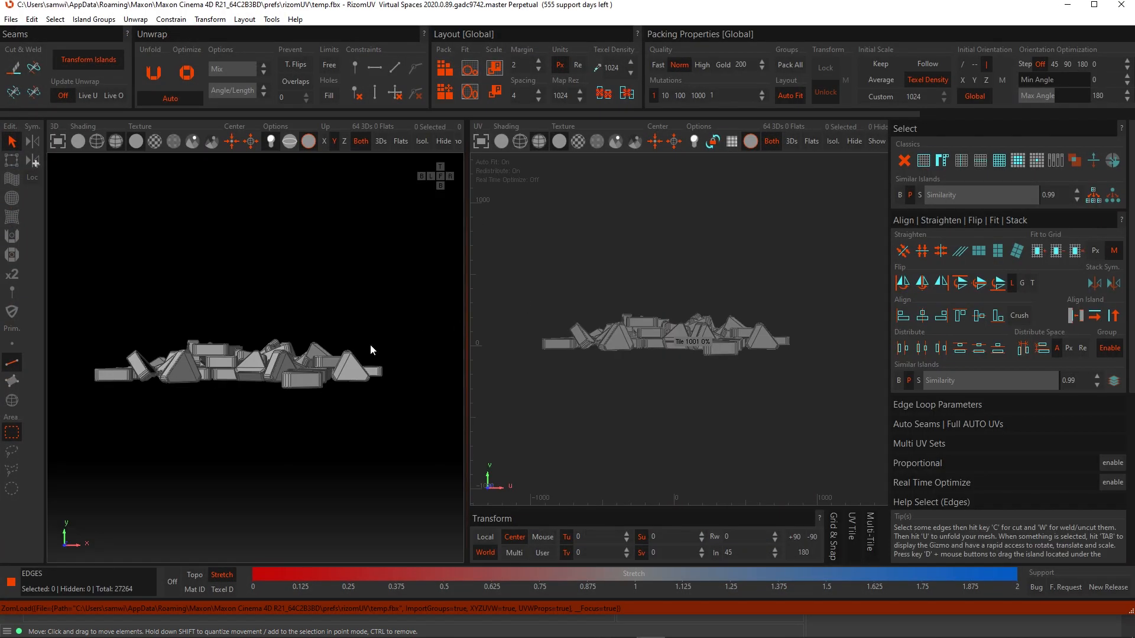
- Select the edge loop along the lower bevel of one triangular piece
{"action": "middle_click_drag", "start_coordinate": [371, 350], "coordinate": [264, 393]}
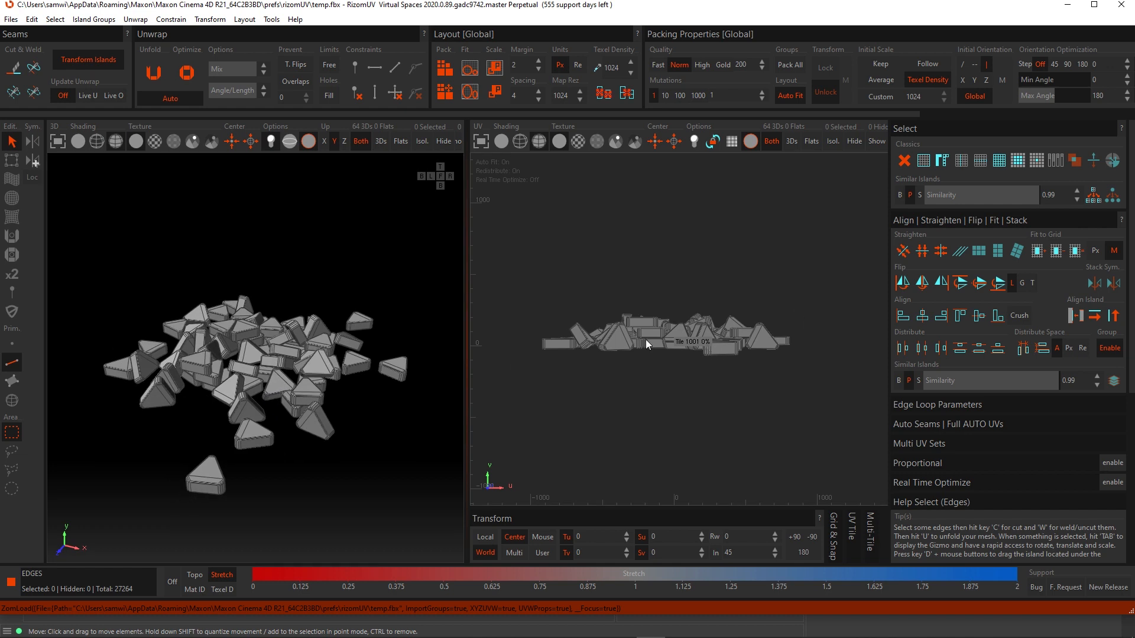
{"action": "left_click_drag", "start_coordinate": [200, 475], "coordinate": [235, 477], "text": "alt"}
{"action": "middle_click_drag", "start_coordinate": [235, 477], "coordinate": [274, 393], "text": "alt"}
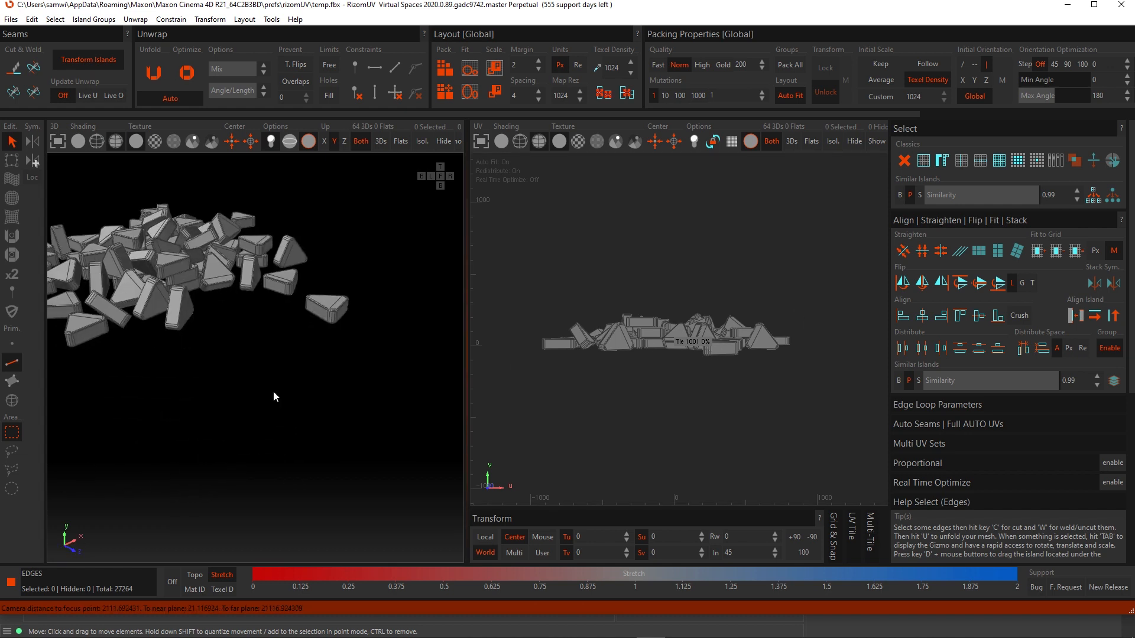
{"action": "scroll", "coordinate": [292, 354], "scroll_direction": "up", "scroll_amount": 10}
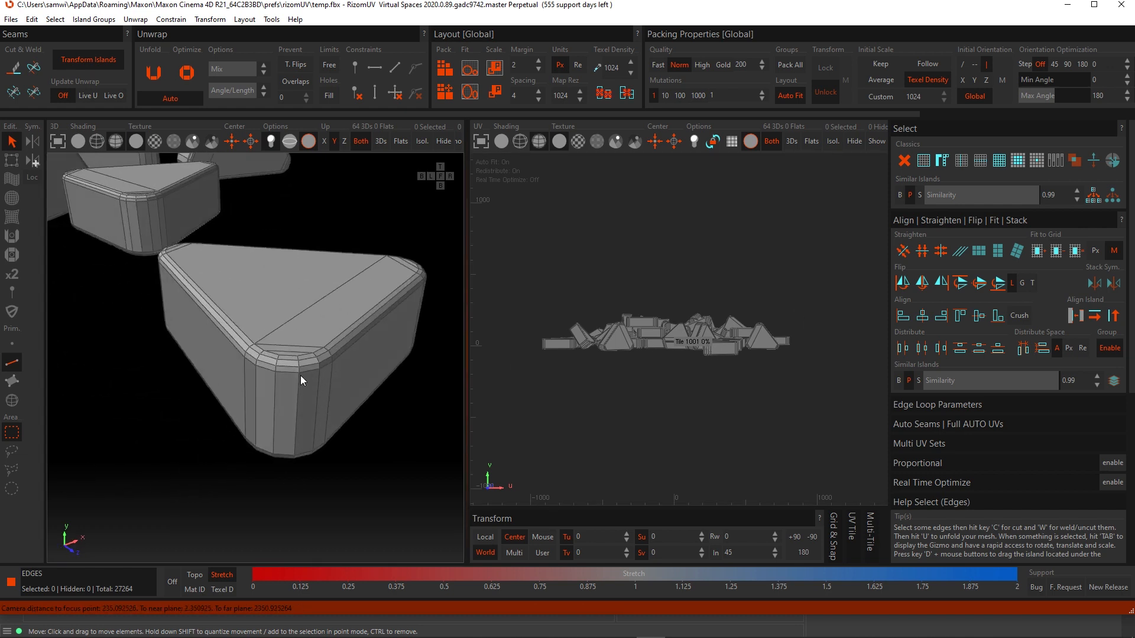
{"action": "double_click", "coordinate": [307, 371]}
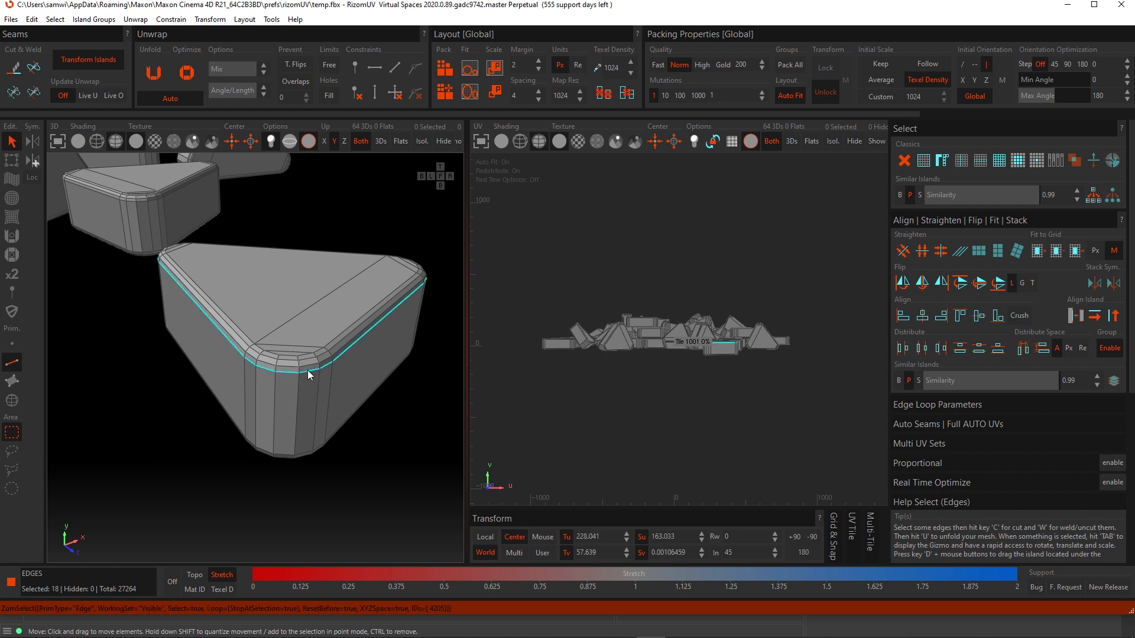
- Add the opposite bevel edge loop of the same triangular piece to the selection
{"action": "left_click_drag", "start_coordinate": [328, 385], "coordinate": [353, 278], "text": "alt"}
{"action": "left_click", "coordinate": [347, 356], "text": "ctrl"}
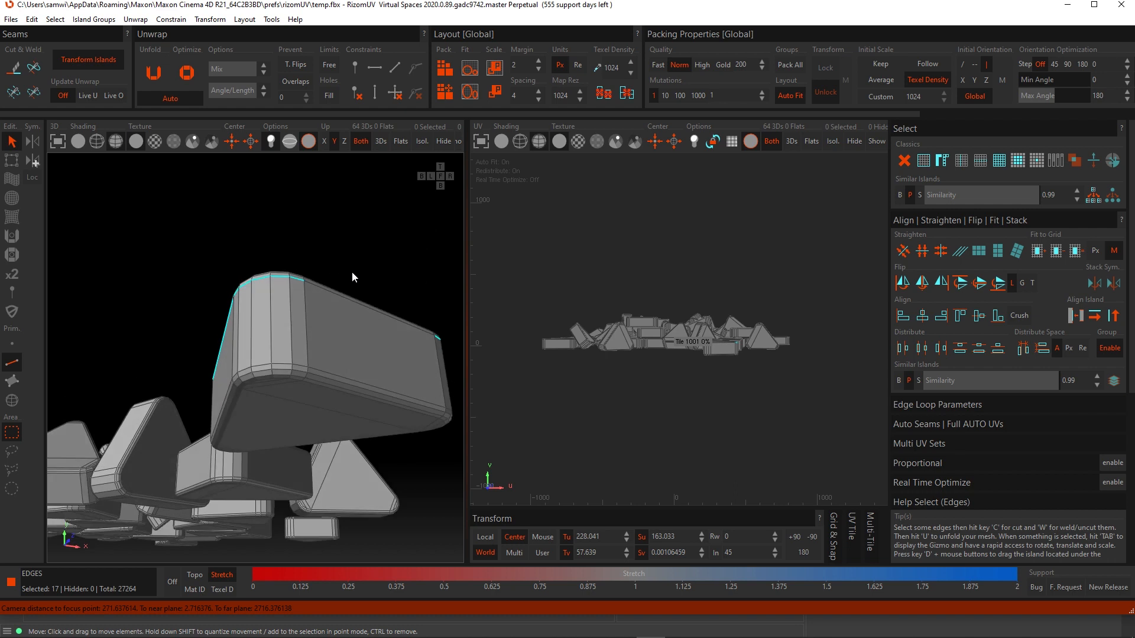
{"action": "left_click", "coordinate": [341, 375], "text": "ctrl"}
{"action": "double_click", "coordinate": [342, 375]}
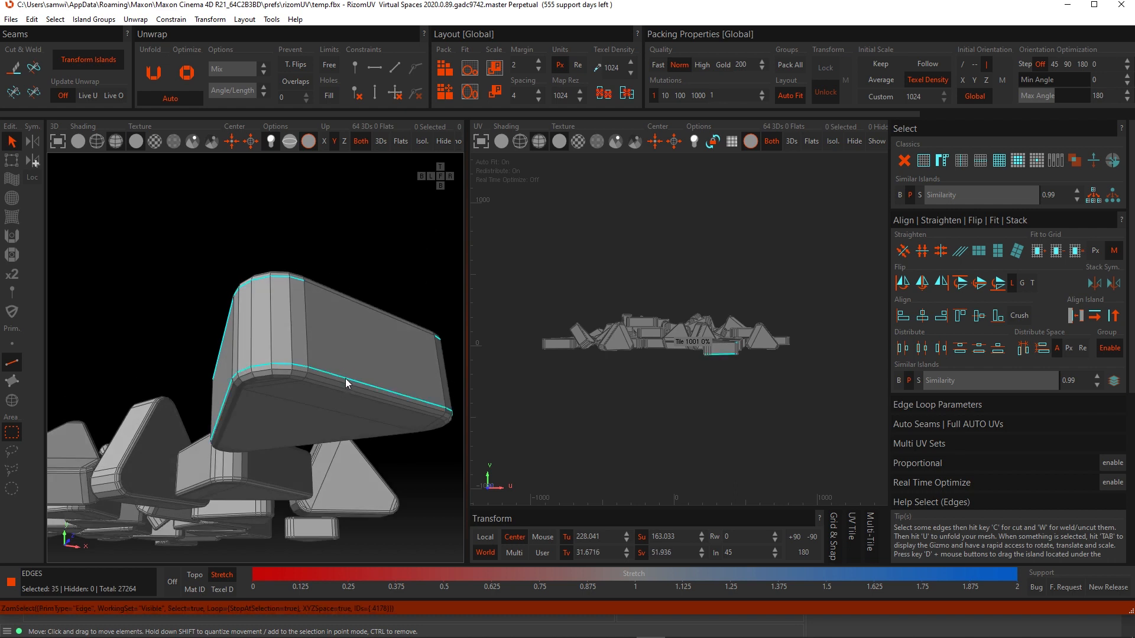
{"action": "left_click", "coordinate": [345, 378], "text": "ctrl"}
{"action": "left_click_drag", "start_coordinate": [346, 350], "coordinate": [239, 324], "text": "alt"}
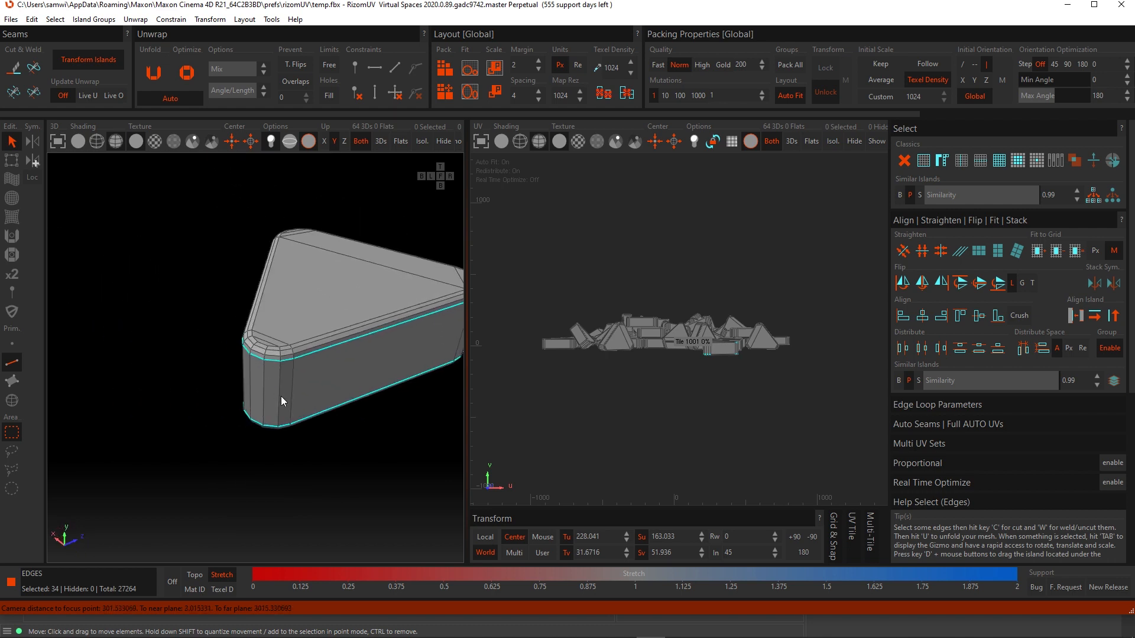
- Copy the edge selection to all matching pieces with Clone Selection Across Similar Islands
{"action": "left_click", "coordinate": [264, 399], "text": "ctrl"}
{"action": "scroll", "coordinate": [274, 394], "scroll_direction": "down", "scroll_amount": 5}
{"action": "left_click_drag", "start_coordinate": [276, 392], "coordinate": [123, 368], "text": "alt"}
{"action": "scroll", "coordinate": [204, 382], "scroll_direction": "down", "scroll_amount": 5}
{"action": "left_click_drag", "start_coordinate": [204, 382], "coordinate": [295, 378], "text": "alt"}
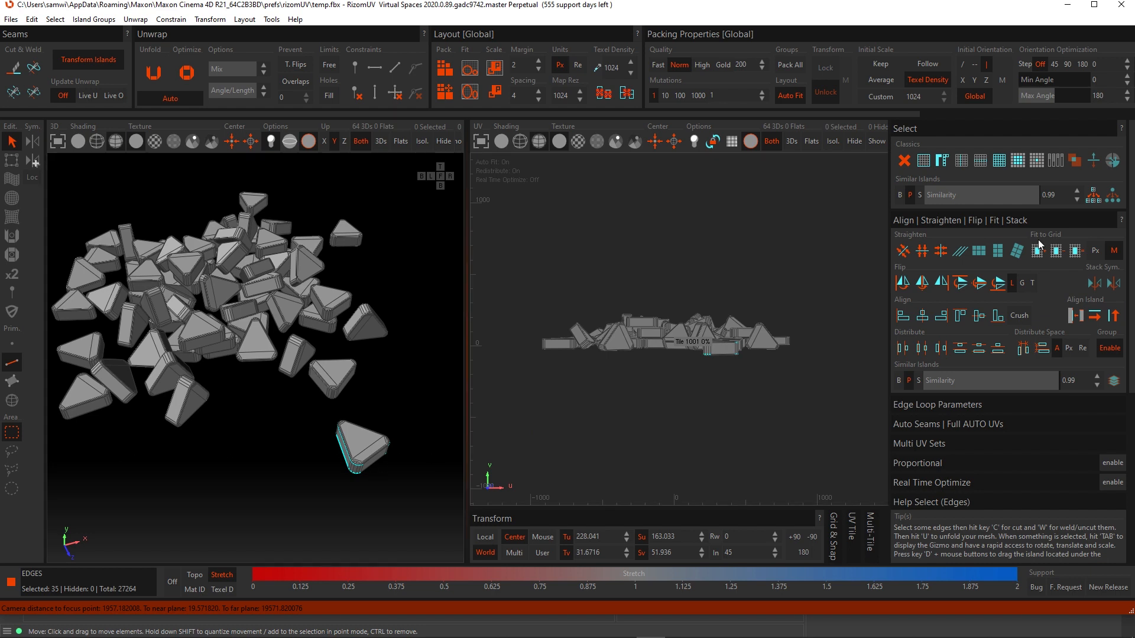
{"action": "left_click", "coordinate": [1093, 198]}
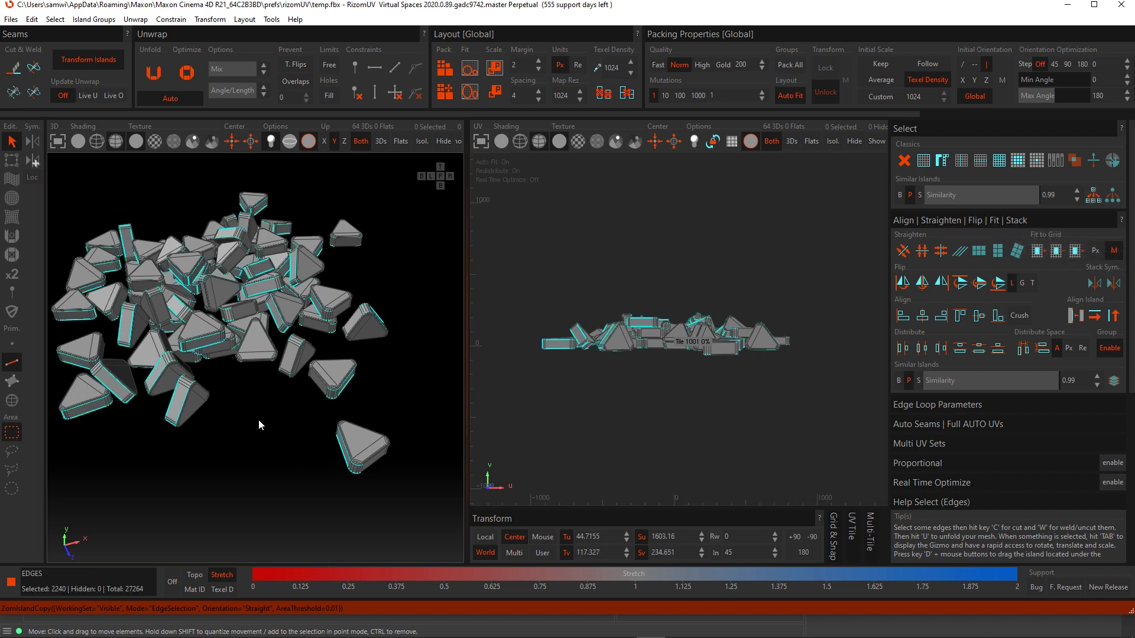
{"action": "left_click_drag", "start_coordinate": [274, 378], "coordinate": [276, 353], "text": "alt"}
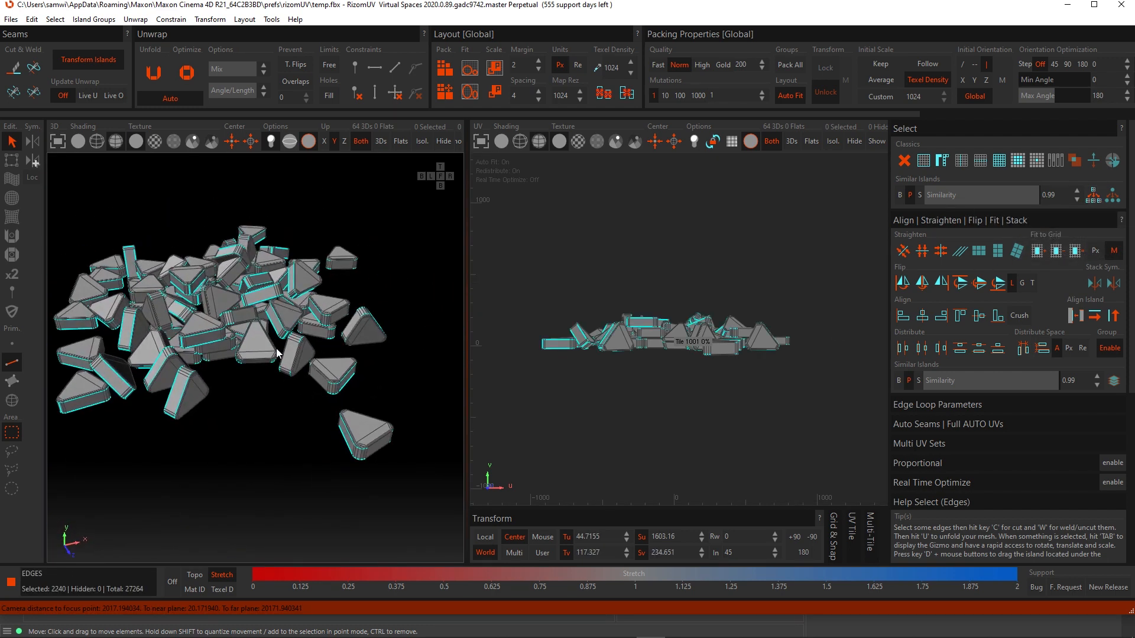
- Cut the selected edge loops into seams, unwrap all the pieces, and frame the UV view
{"action": "key", "text": "c"}
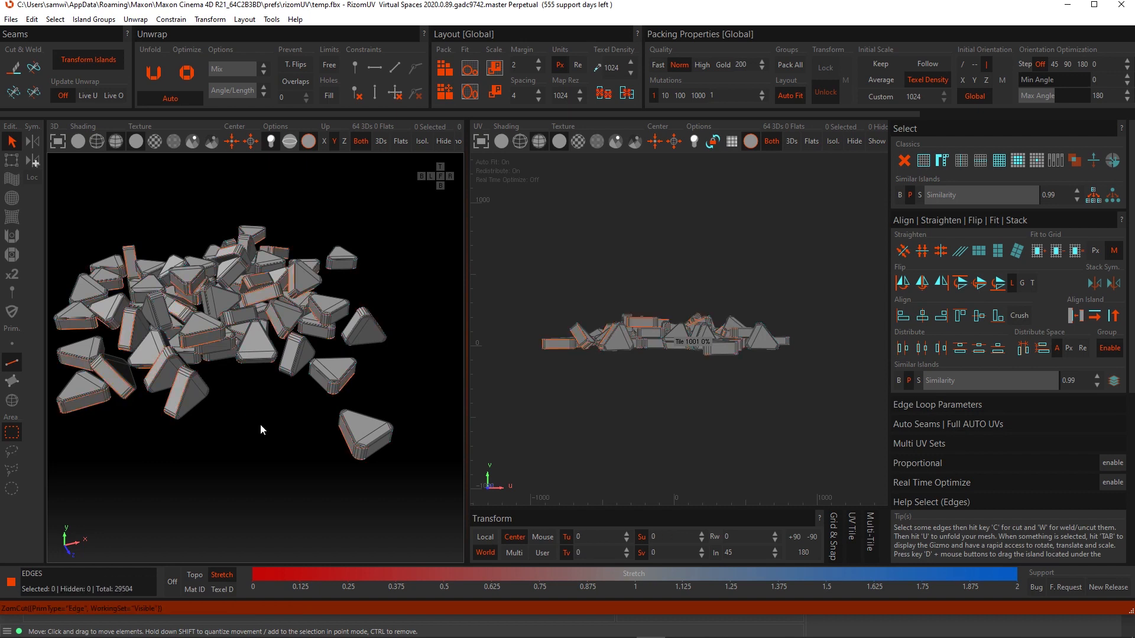
{"action": "key", "text": "u"}
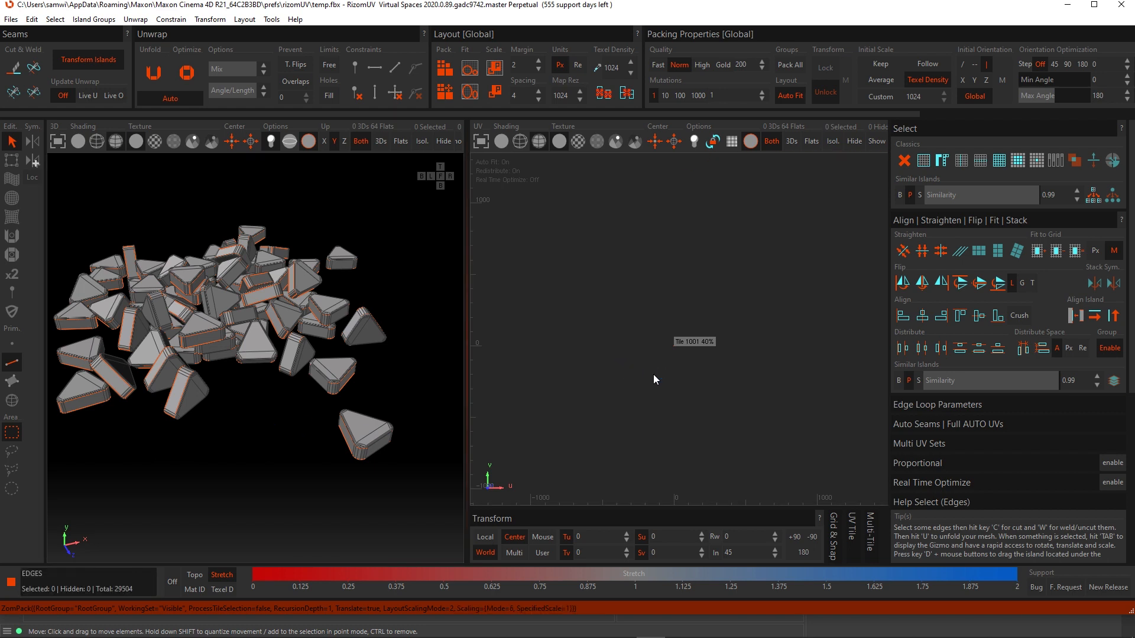
{"action": "key", "text": "f"}
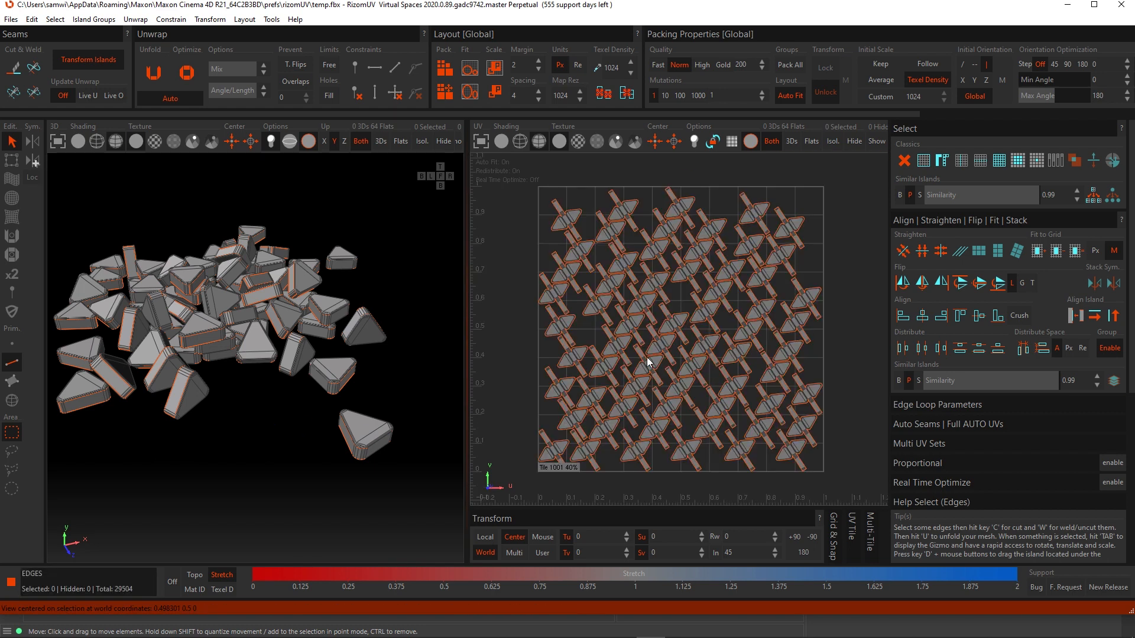
- Switch to island selection, select all islands and rotate them upright with the transform gizmo
{"action": "scroll", "coordinate": [654, 315], "scroll_direction": "down", "scroll_amount": 4}
{"action": "scroll", "coordinate": [658, 335], "scroll_direction": "up", "scroll_amount": 2}
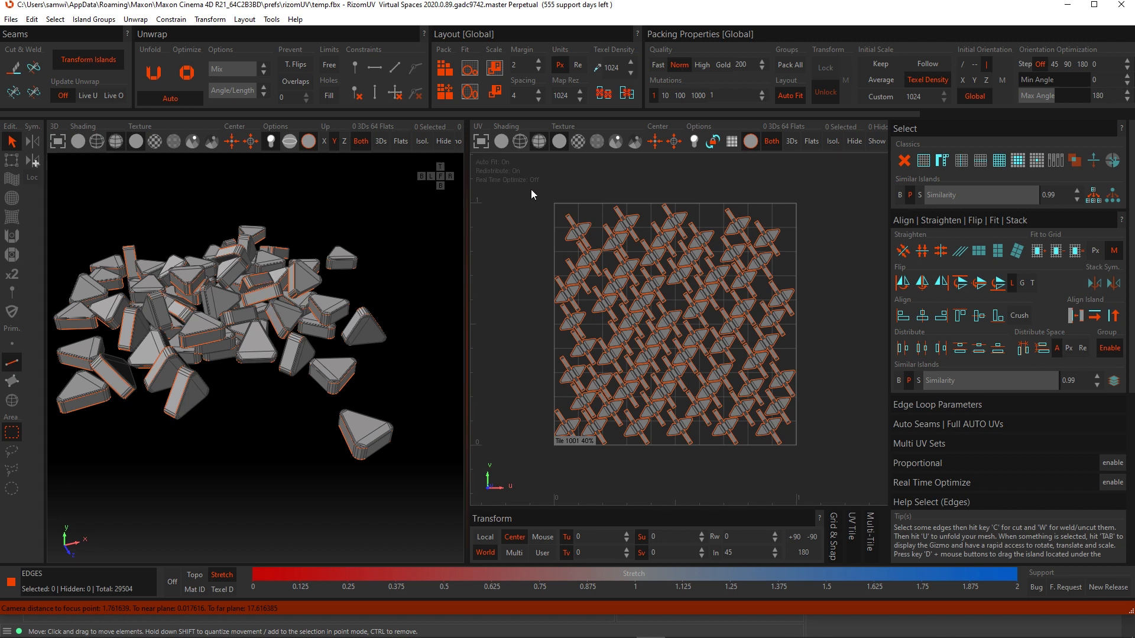
{"action": "left_click", "coordinate": [11, 400]}
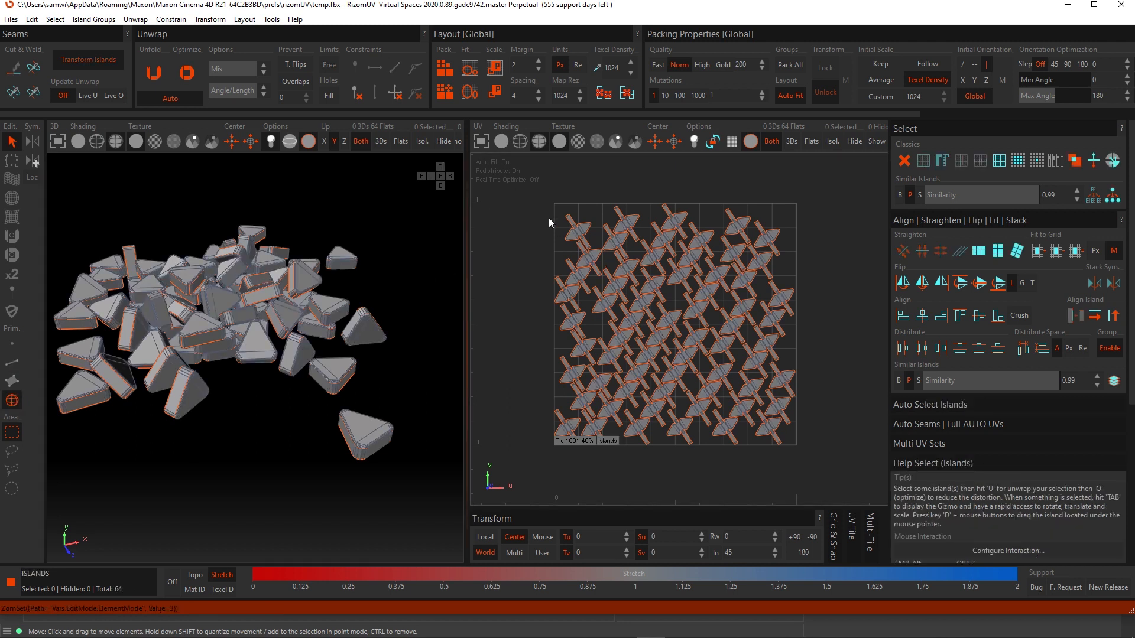
{"action": "left_click_drag", "start_coordinate": [526, 193], "coordinate": [830, 470]}
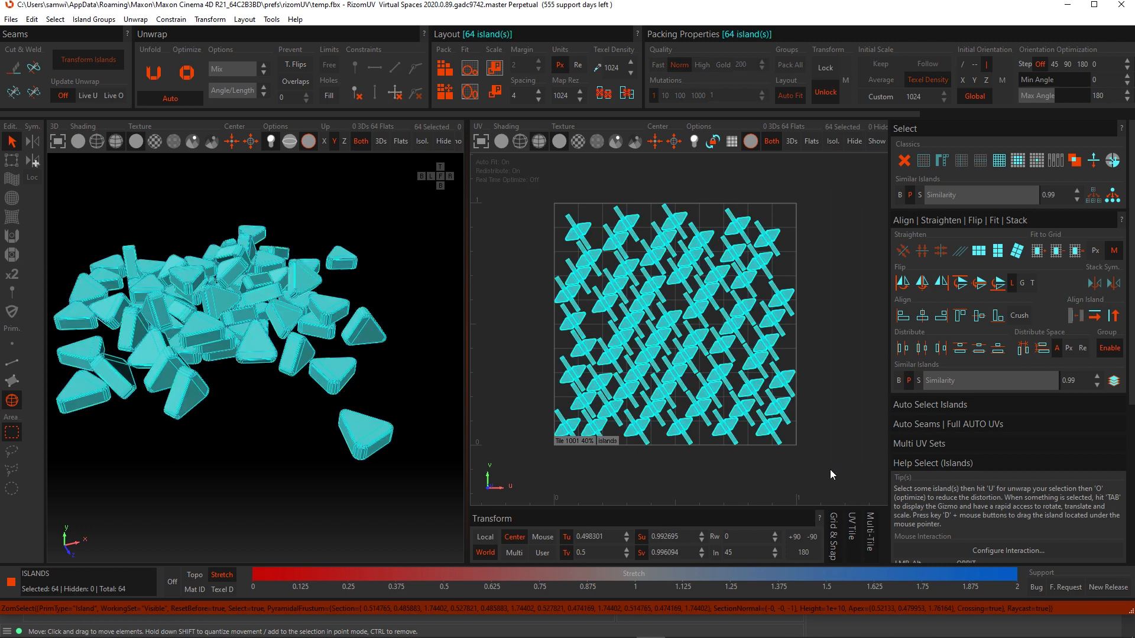
{"action": "left_click", "coordinate": [12, 159]}
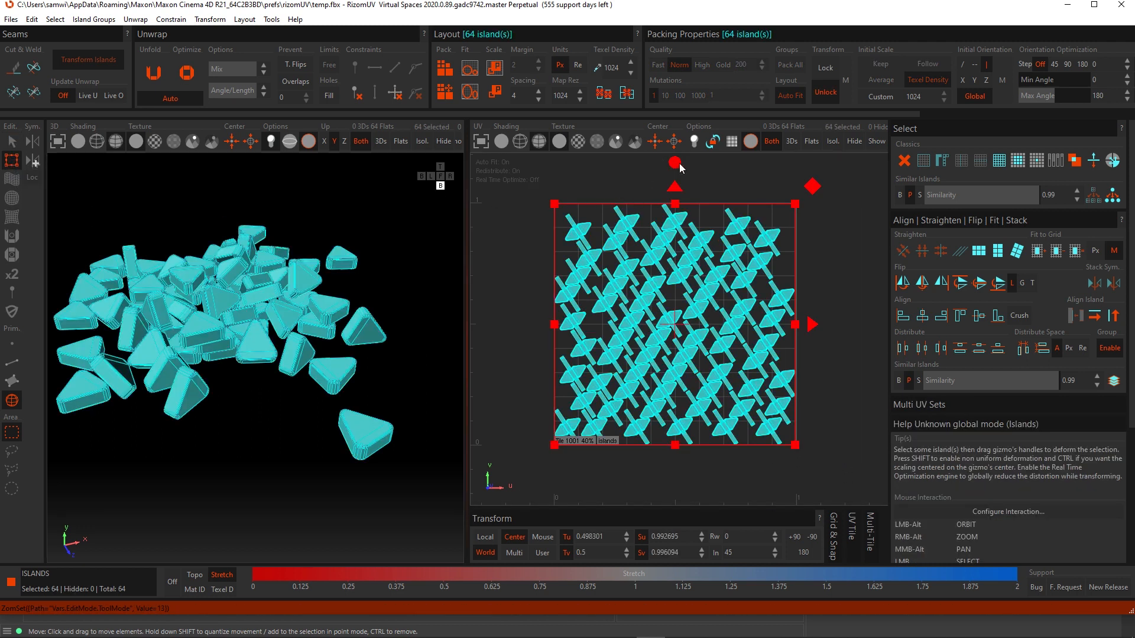
{"action": "left_click_drag", "start_coordinate": [674, 164], "coordinate": [689, 212]}
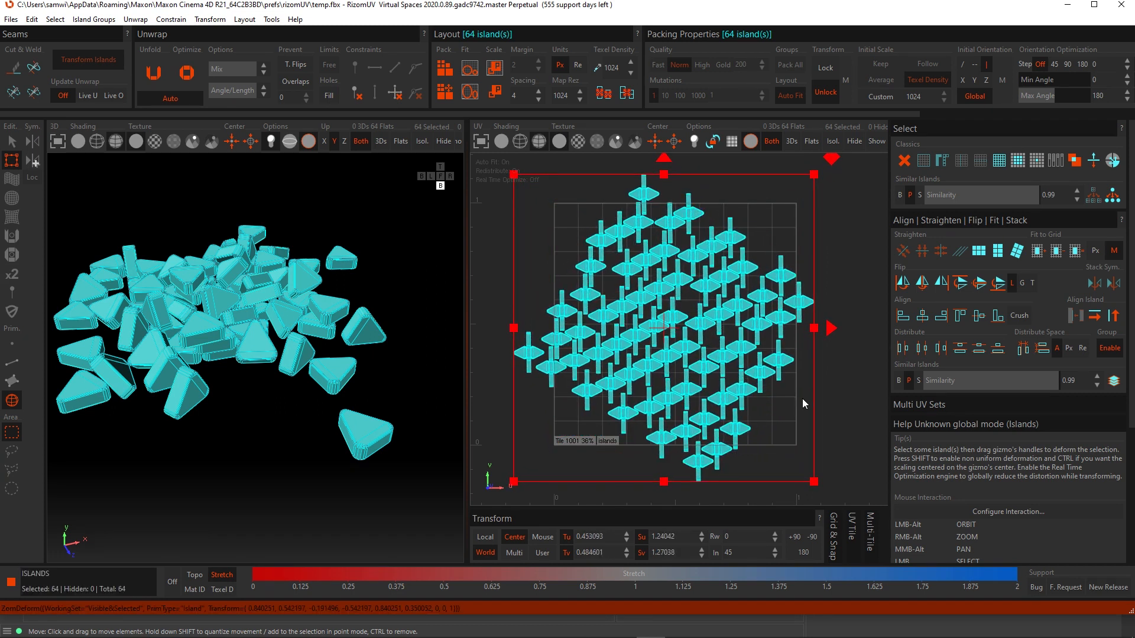
{"action": "left_click", "coordinate": [838, 382]}
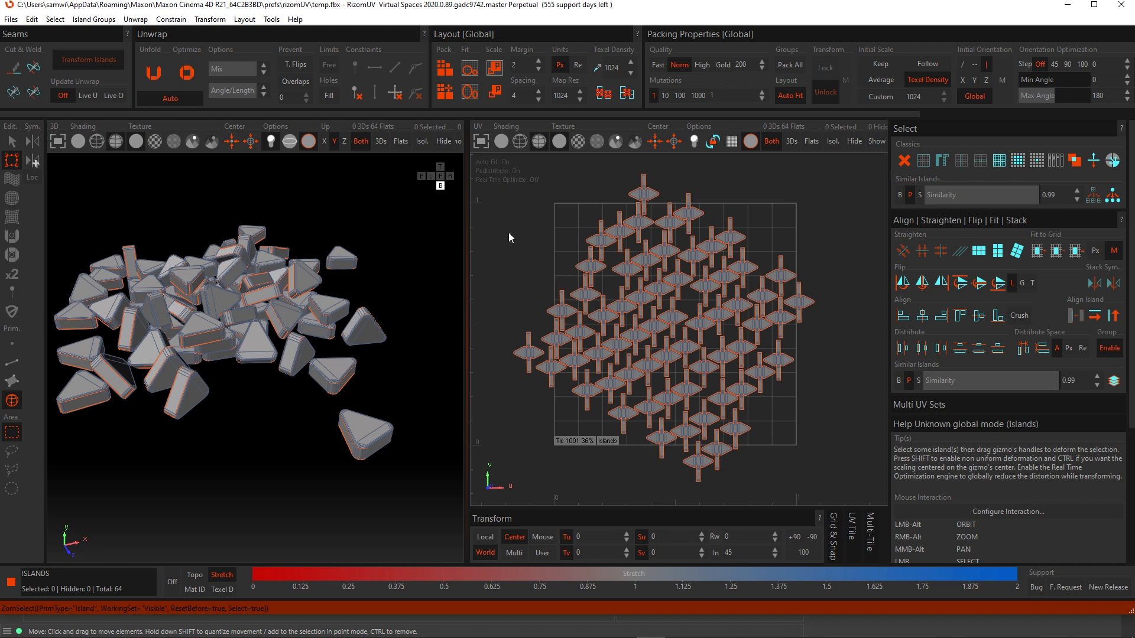
- Select all 64 islands and stack them together with Align Left and Align Top
{"action": "left_click_drag", "start_coordinate": [504, 244], "coordinate": [836, 501]}
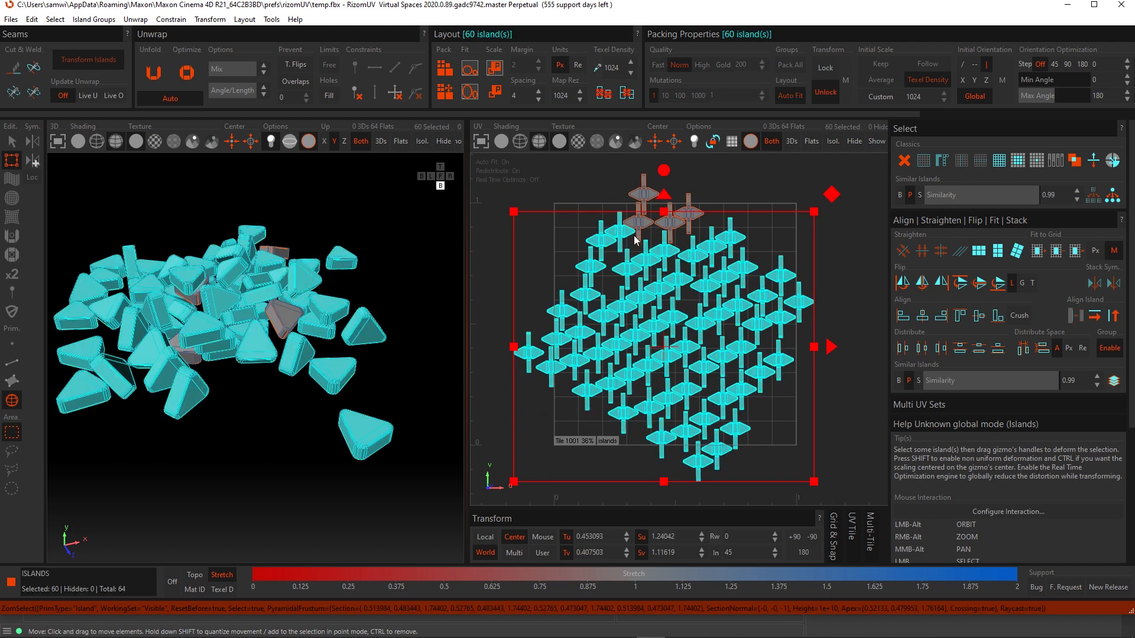
{"action": "left_click_drag", "start_coordinate": [593, 235], "coordinate": [759, 470]}
{"action": "key", "text": "ctrl+a"}
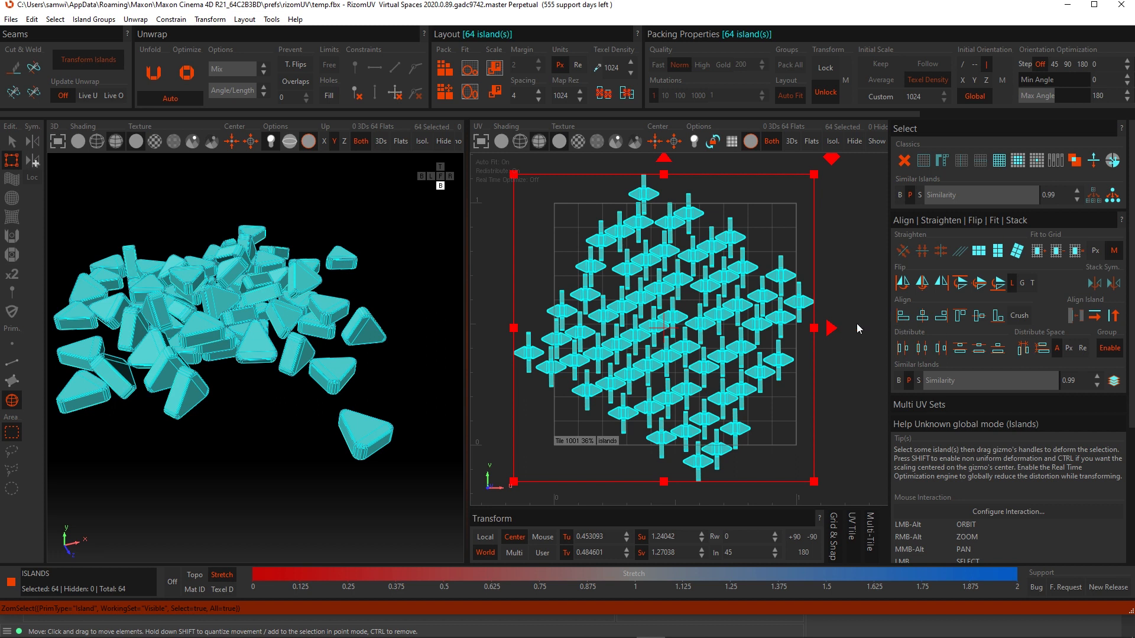
{"action": "left_click", "coordinate": [902, 317]}
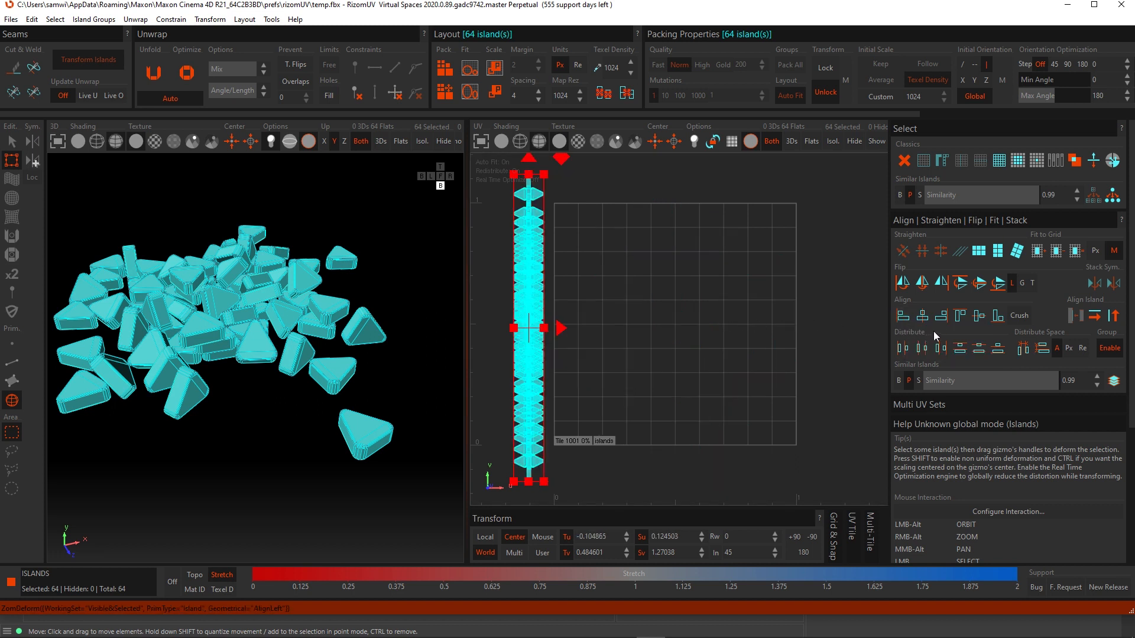
{"action": "left_click", "coordinate": [960, 317]}
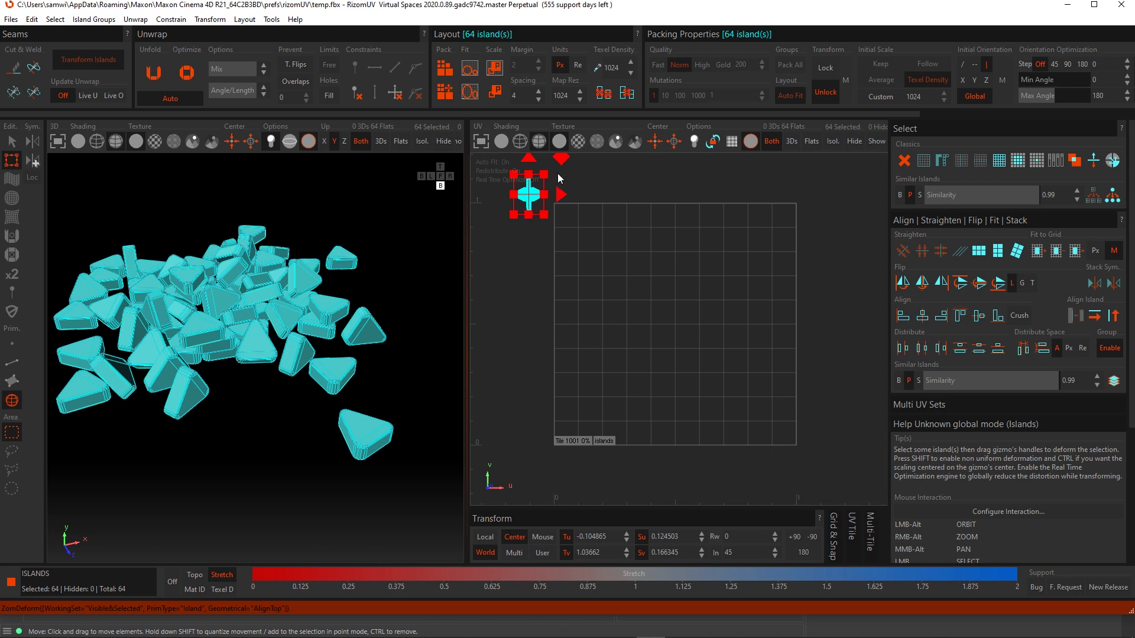
- Move the stacked islands into the top-left corner of the UV tile
{"action": "scroll", "coordinate": [560, 223], "scroll_direction": "up", "scroll_amount": 2}
{"action": "middle_click_drag", "start_coordinate": [606, 288], "coordinate": [607, 281], "text": "alt"}
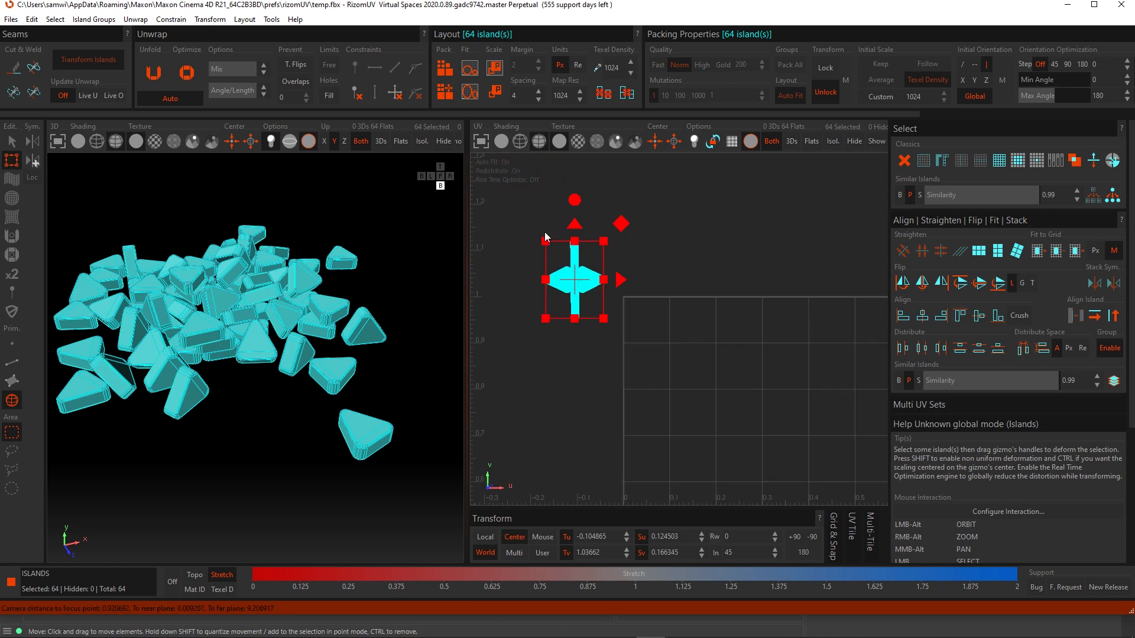
{"action": "left_click", "coordinate": [577, 231]}
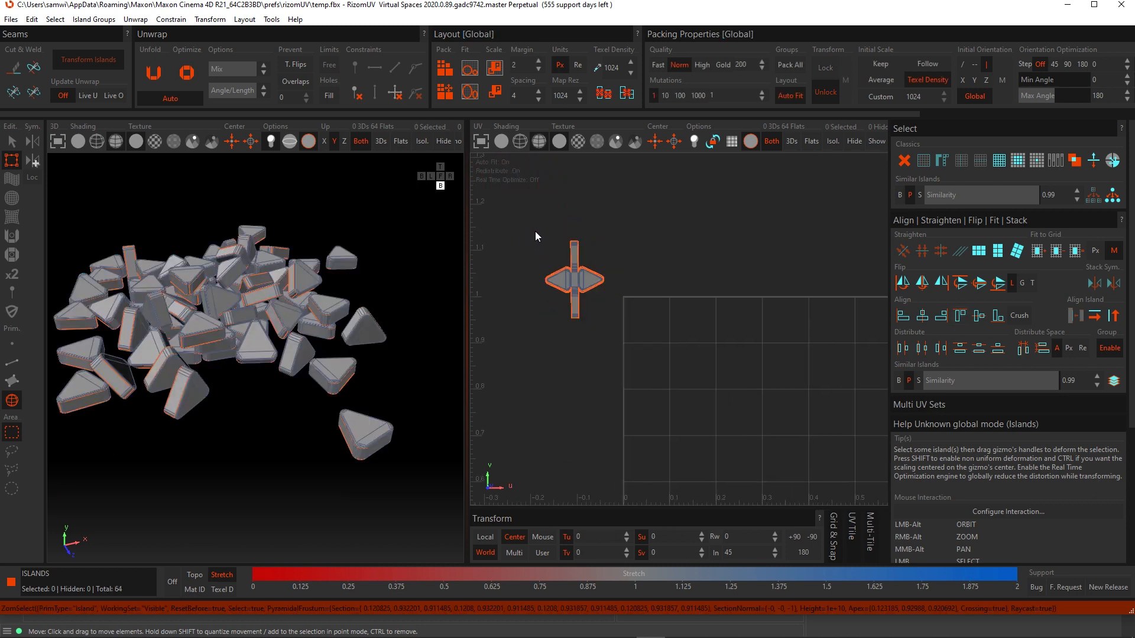
{"action": "left_click_drag", "start_coordinate": [535, 232], "coordinate": [622, 331]}
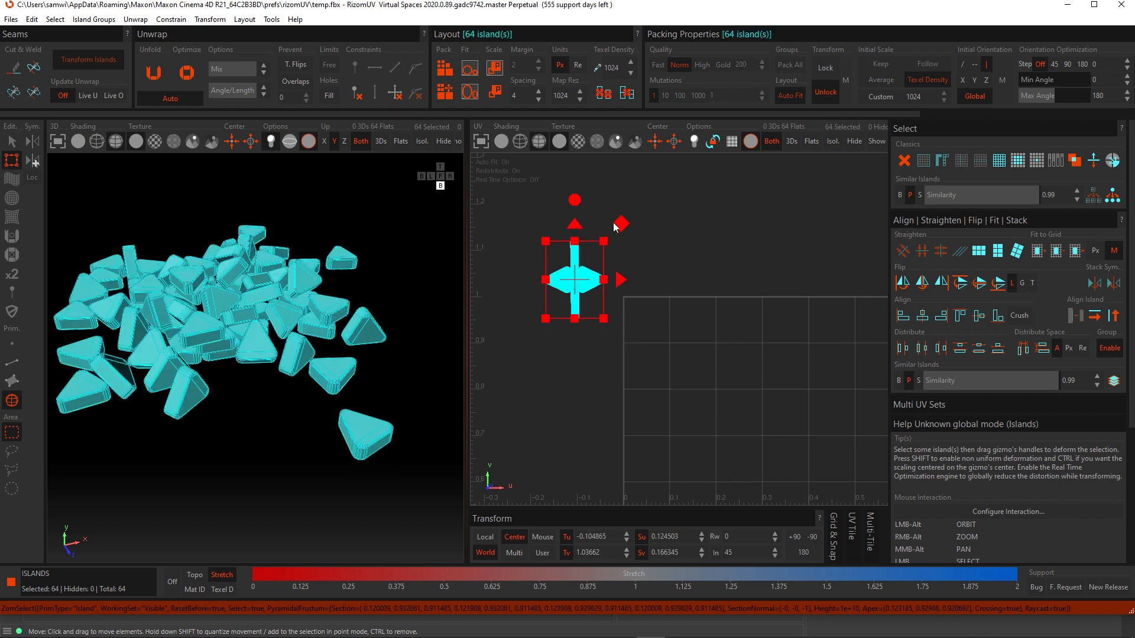
{"action": "left_click_drag", "start_coordinate": [615, 227], "coordinate": [704, 294]}
- Reselect all islands and spread them in a row with Distribute Space Horizontally
{"action": "scroll", "coordinate": [567, 385], "scroll_direction": "down", "scroll_amount": 3}
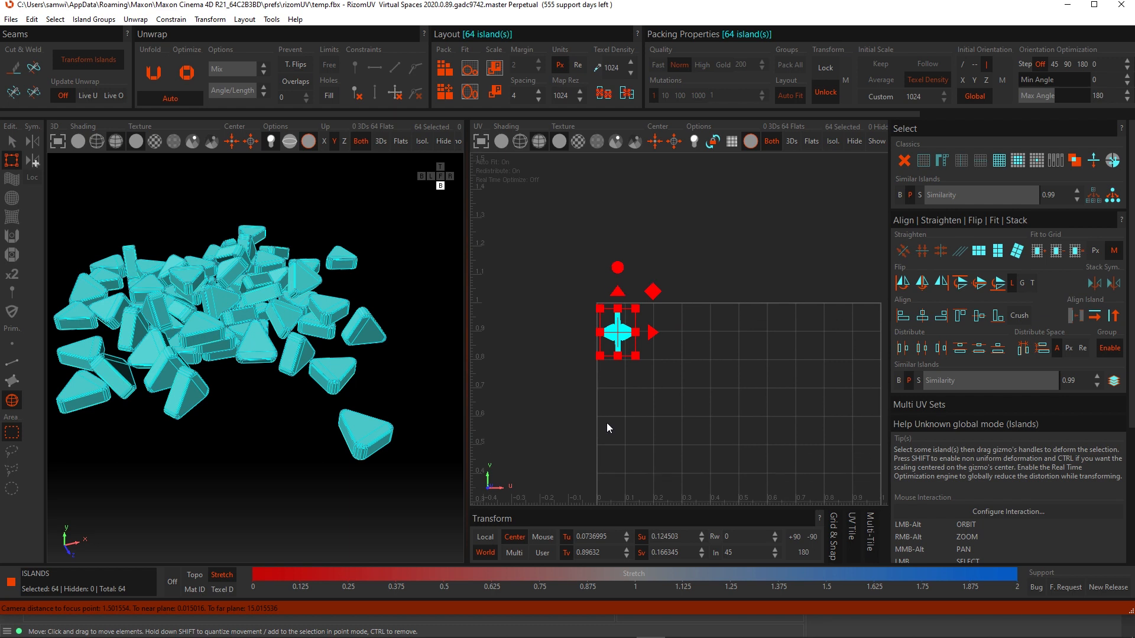
{"action": "middle_click_drag", "start_coordinate": [607, 423], "coordinate": [584, 381], "text": "alt"}
{"action": "left_click", "coordinate": [601, 297]}
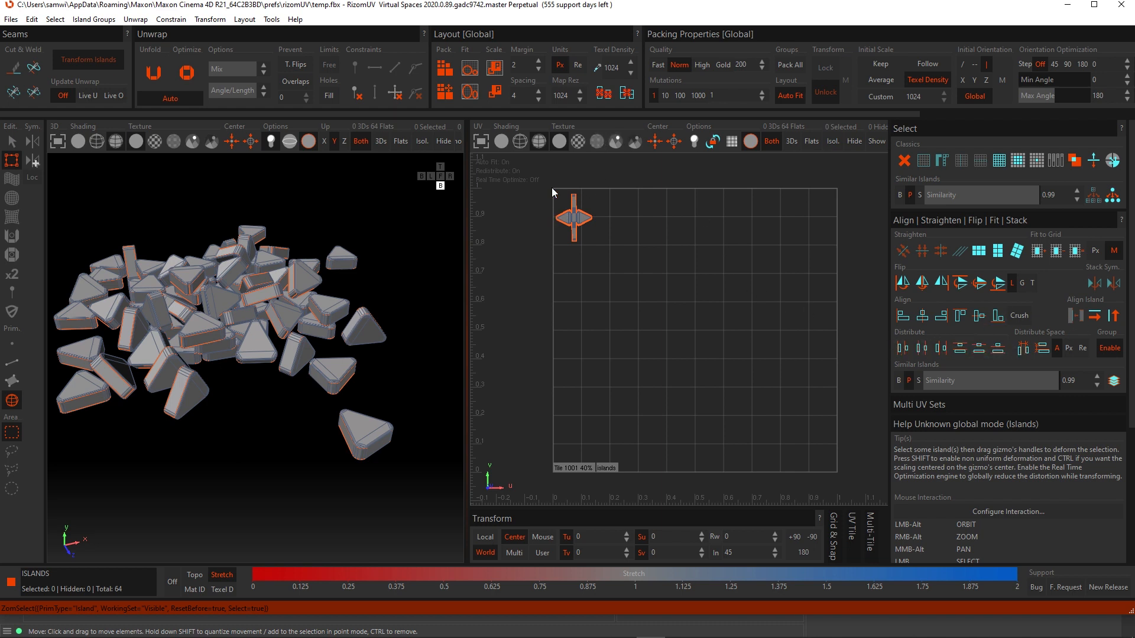
{"action": "left_click_drag", "start_coordinate": [540, 183], "coordinate": [609, 258]}
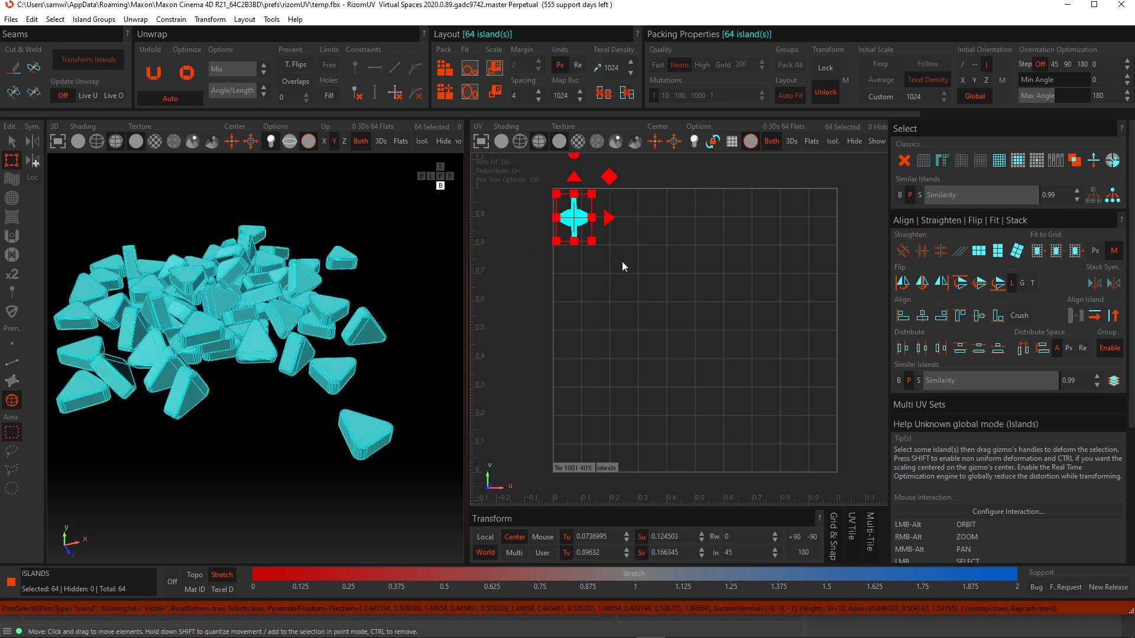
{"action": "left_click", "coordinate": [1025, 350]}
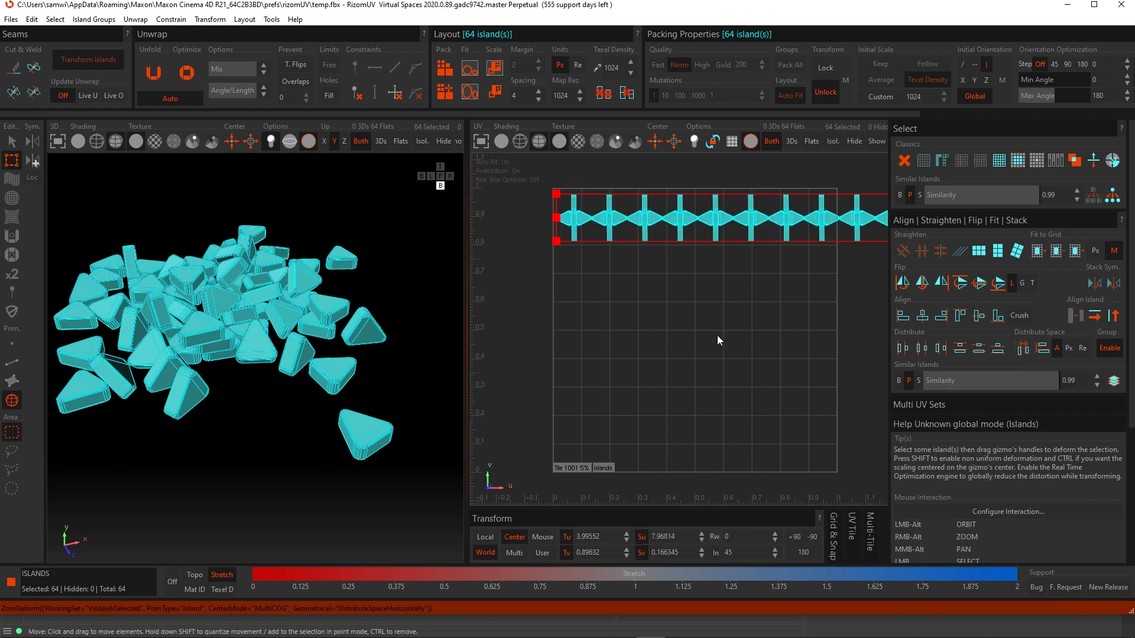
- Zoom and pan along the distributed row of islands to inspect their spacing
{"action": "scroll", "coordinate": [620, 263], "scroll_direction": "down", "scroll_amount": 4}
{"action": "scroll", "coordinate": [706, 289], "scroll_direction": "down", "scroll_amount": 8}
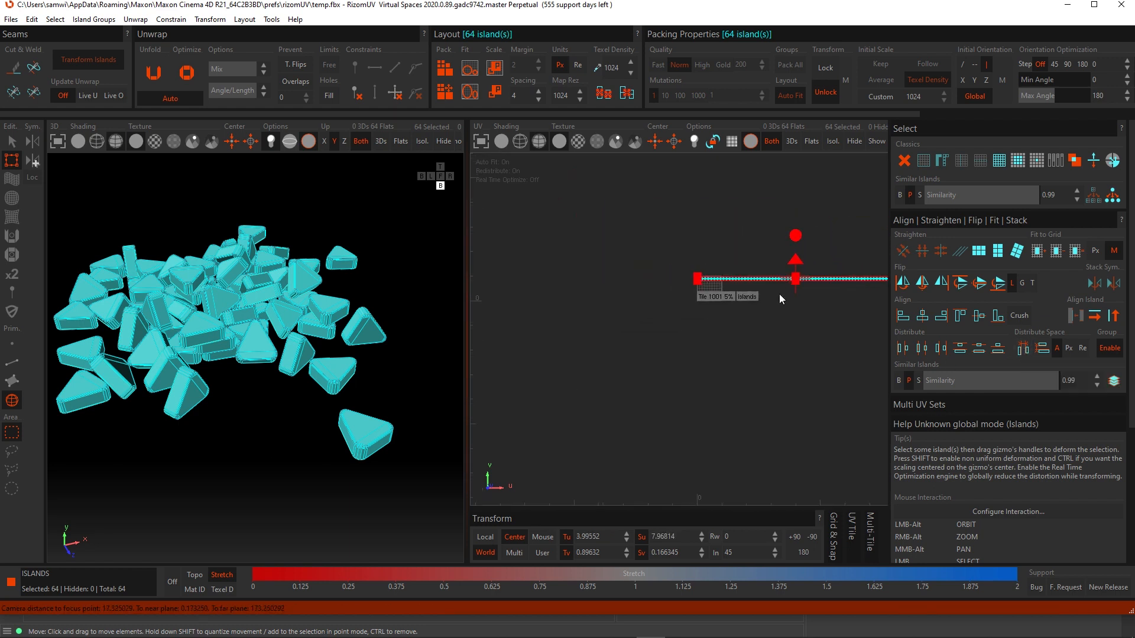
{"action": "middle_click_drag", "start_coordinate": [818, 309], "coordinate": [771, 313]}
{"action": "scroll", "coordinate": [717, 311], "scroll_direction": "up", "scroll_amount": 5}
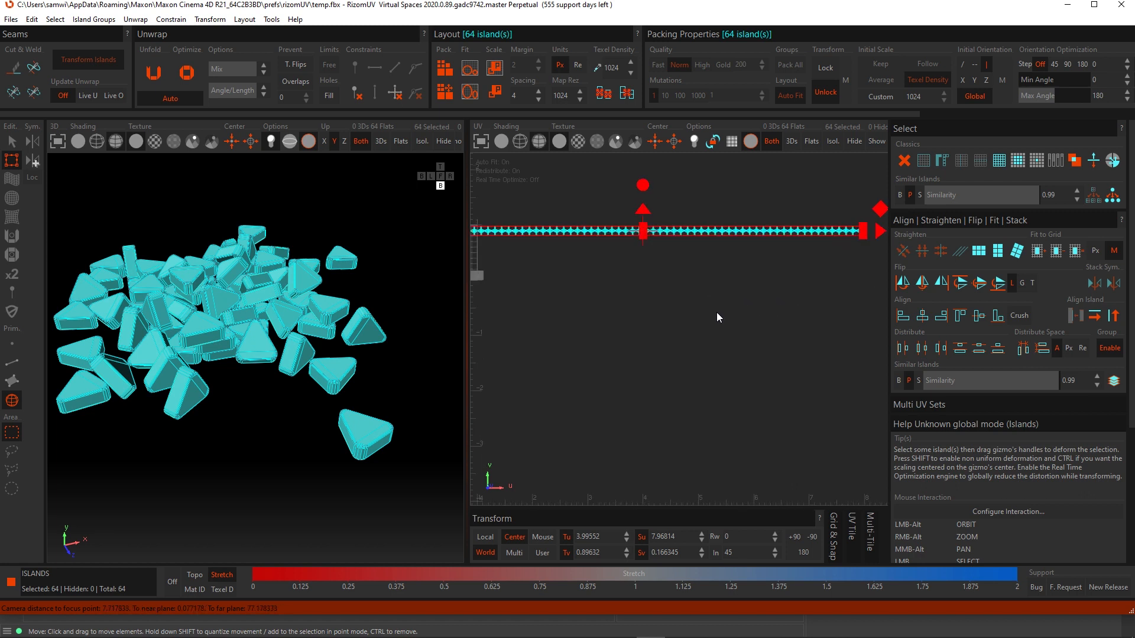
{"action": "scroll", "coordinate": [722, 312], "scroll_direction": "down", "scroll_amount": 3}
{"action": "scroll", "coordinate": [723, 314], "scroll_direction": "up", "scroll_amount": 5}
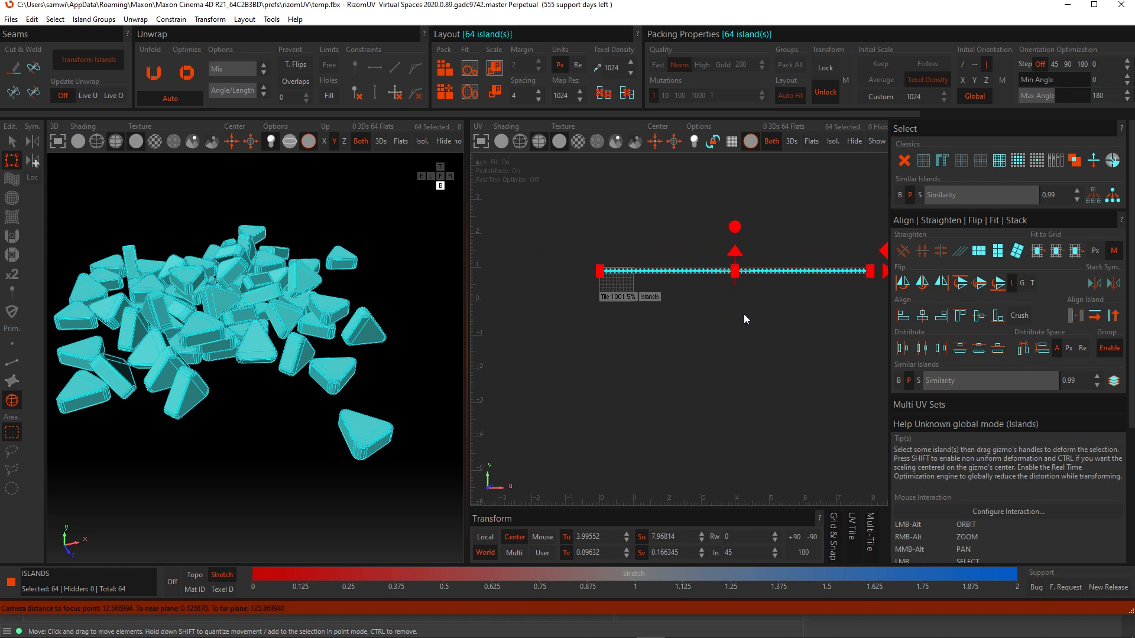
{"action": "middle_click_drag", "start_coordinate": [544, 290], "coordinate": [698, 310], "text": "alt"}
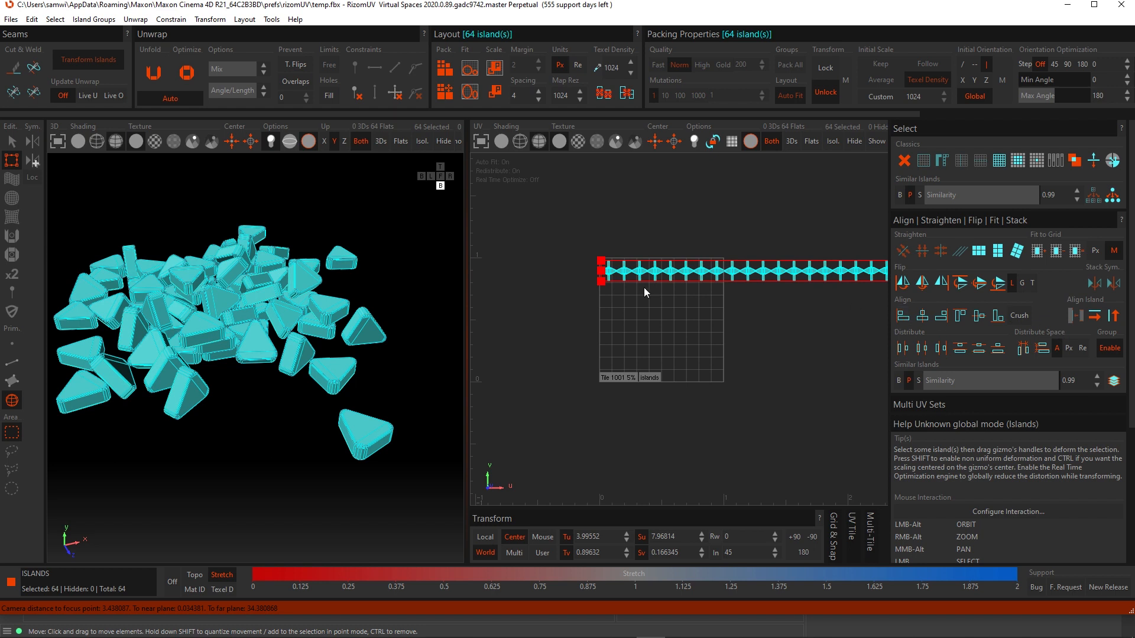
{"action": "scroll", "coordinate": [626, 276], "scroll_direction": "up", "scroll_amount": 6}
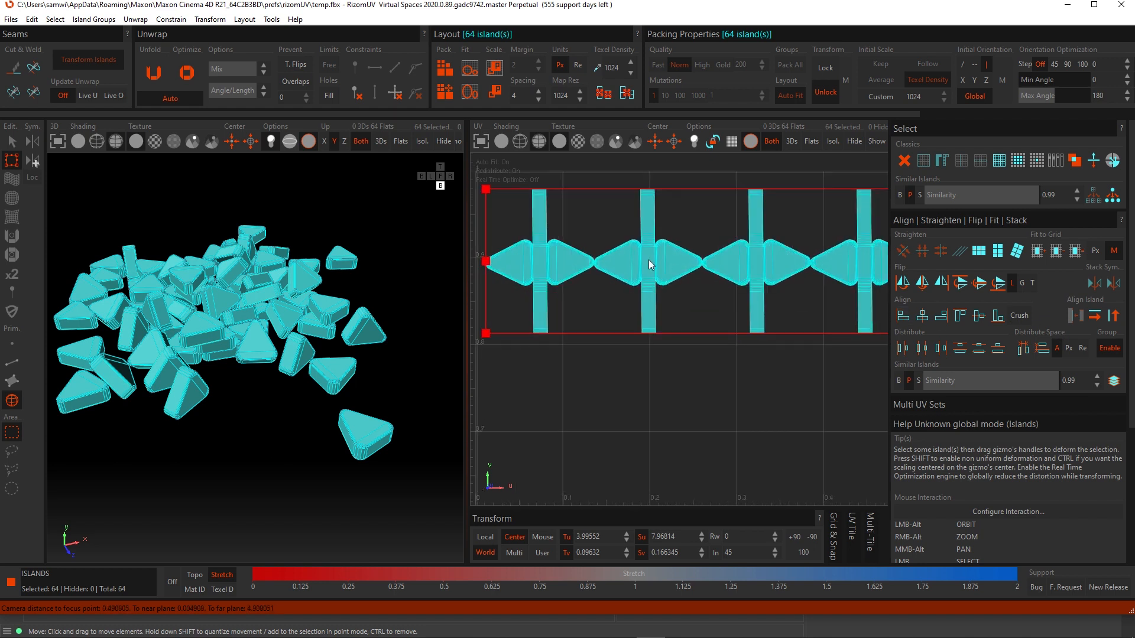
{"action": "scroll", "coordinate": [593, 259], "scroll_direction": "up", "scroll_amount": 8}
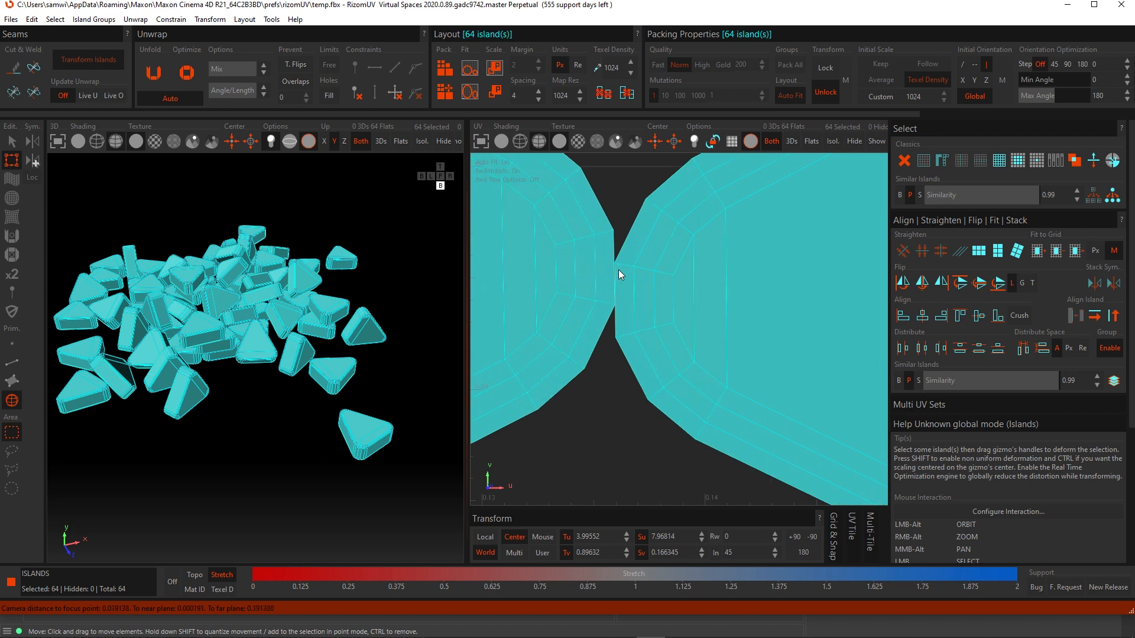
{"action": "scroll", "coordinate": [619, 267], "scroll_direction": "down", "scroll_amount": 12}
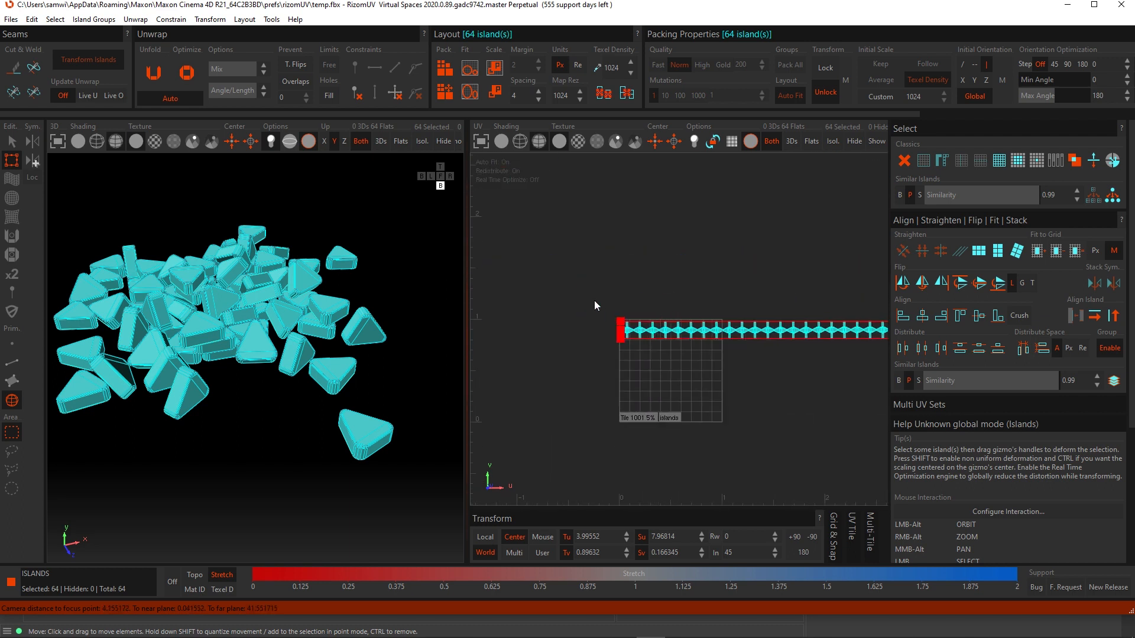
- Deselect the first seven islands, stack the remaining ones with Align Left and move the stack below the tile's lower left
{"action": "left_click_drag", "start_coordinate": [596, 302], "coordinate": [706, 357]}
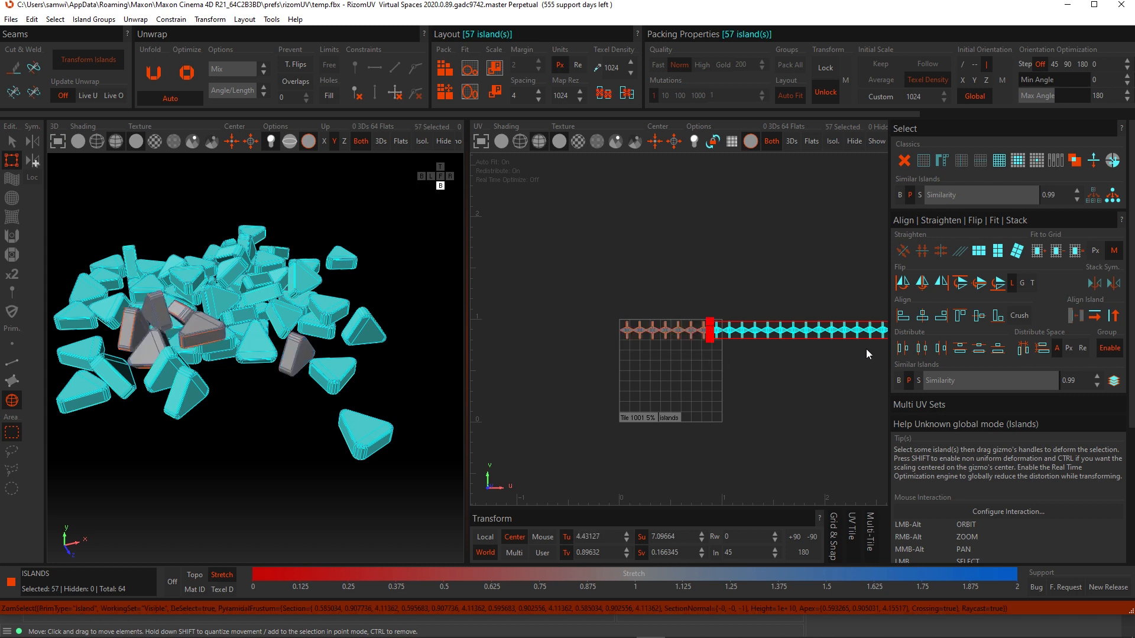
{"action": "left_click", "coordinate": [904, 317]}
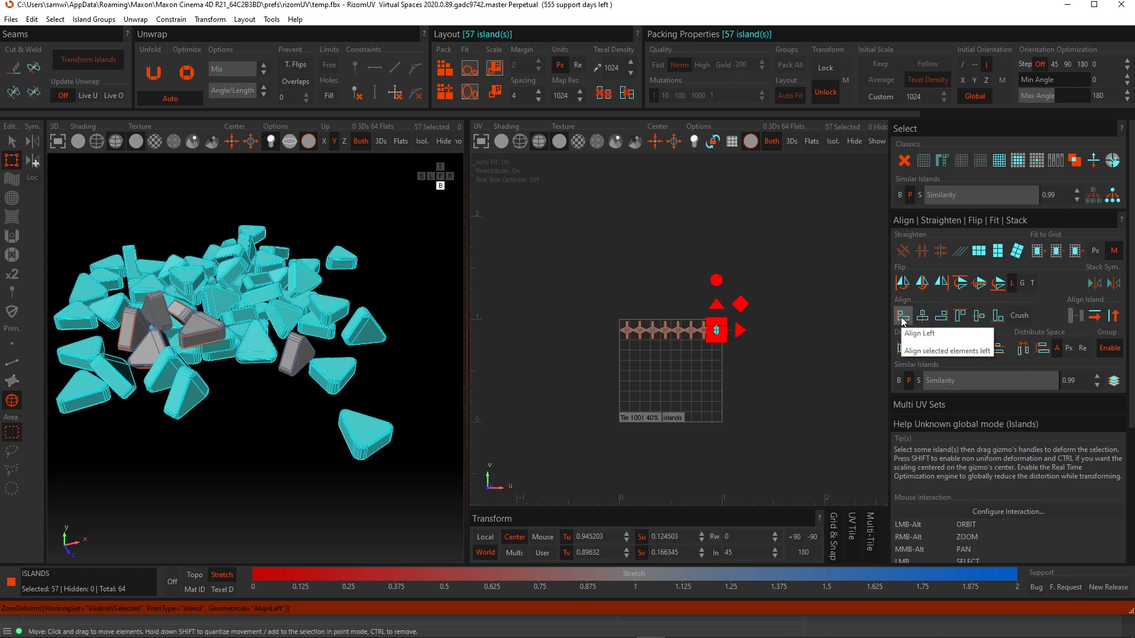
{"action": "left_click_drag", "start_coordinate": [740, 305], "coordinate": [661, 369]}
{"action": "left_click", "coordinate": [691, 360]}
- Select the seven islands in the top row and distribute them evenly across the tile
{"action": "scroll", "coordinate": [680, 349], "scroll_direction": "up", "scroll_amount": 5}
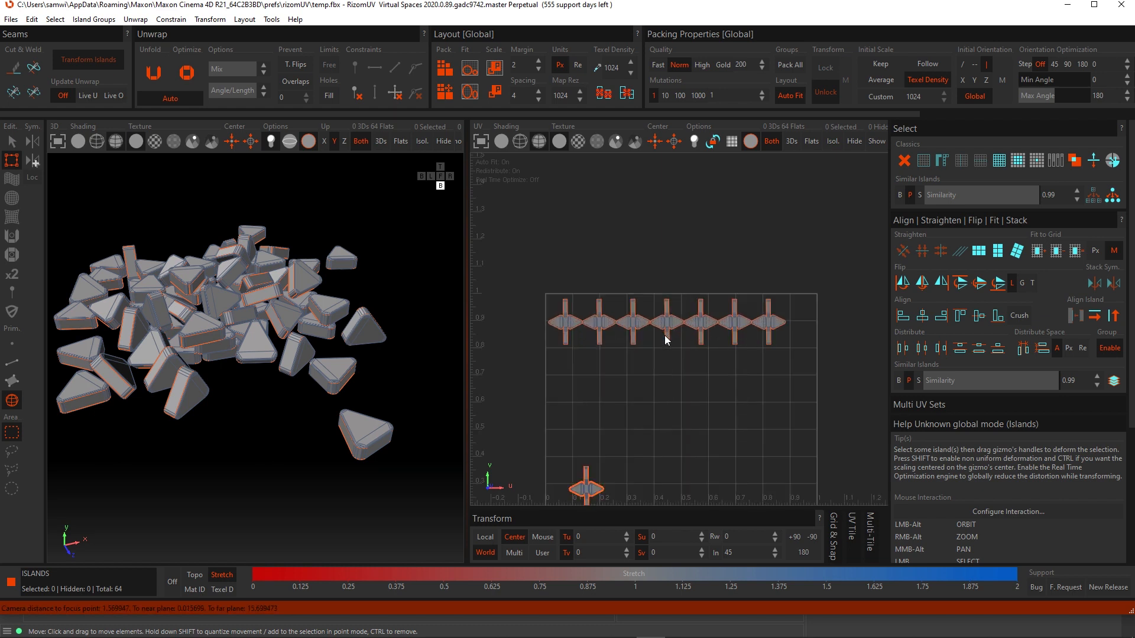
{"action": "middle_click_drag", "start_coordinate": [686, 346], "coordinate": [749, 335], "text": "alt"}
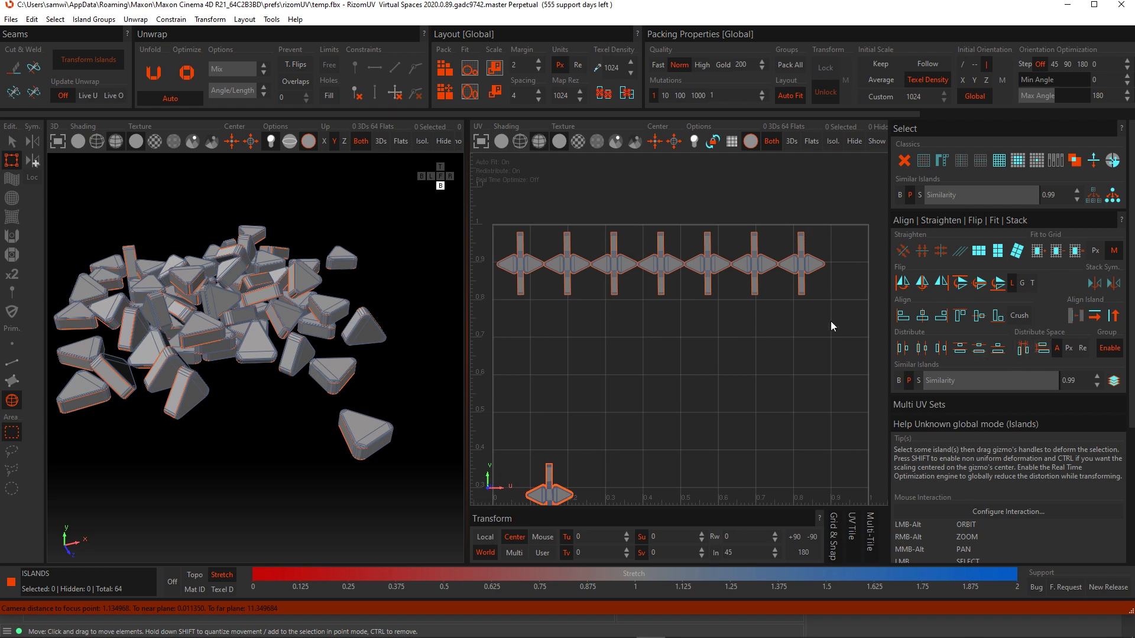
{"action": "left_click_drag", "start_coordinate": [832, 322], "coordinate": [491, 229]}
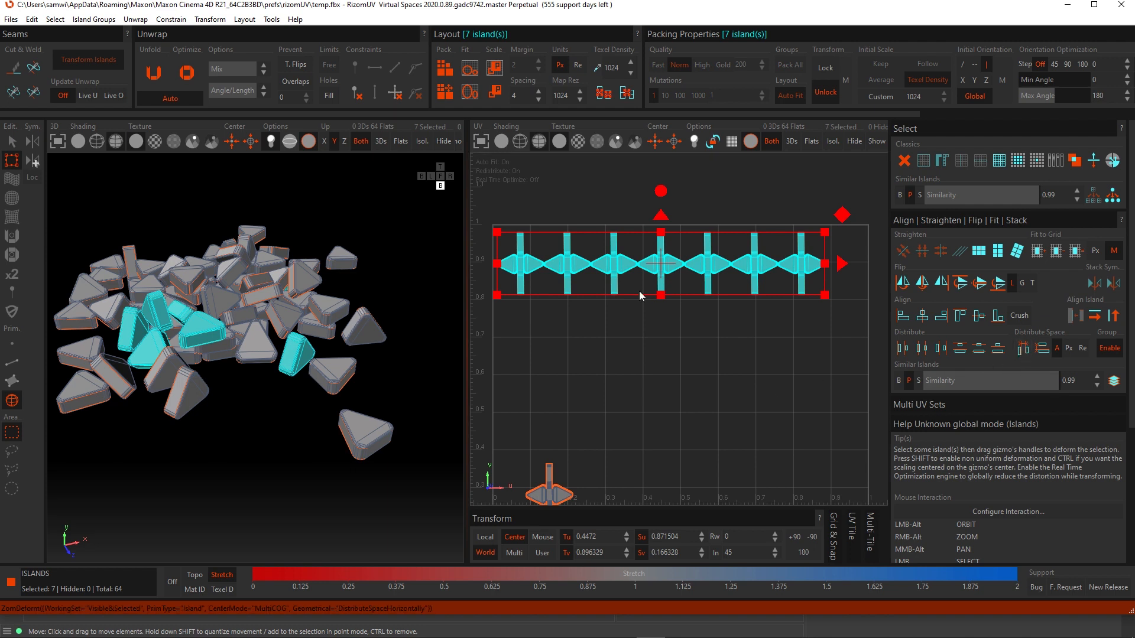
{"action": "left_click", "coordinate": [538, 275]}
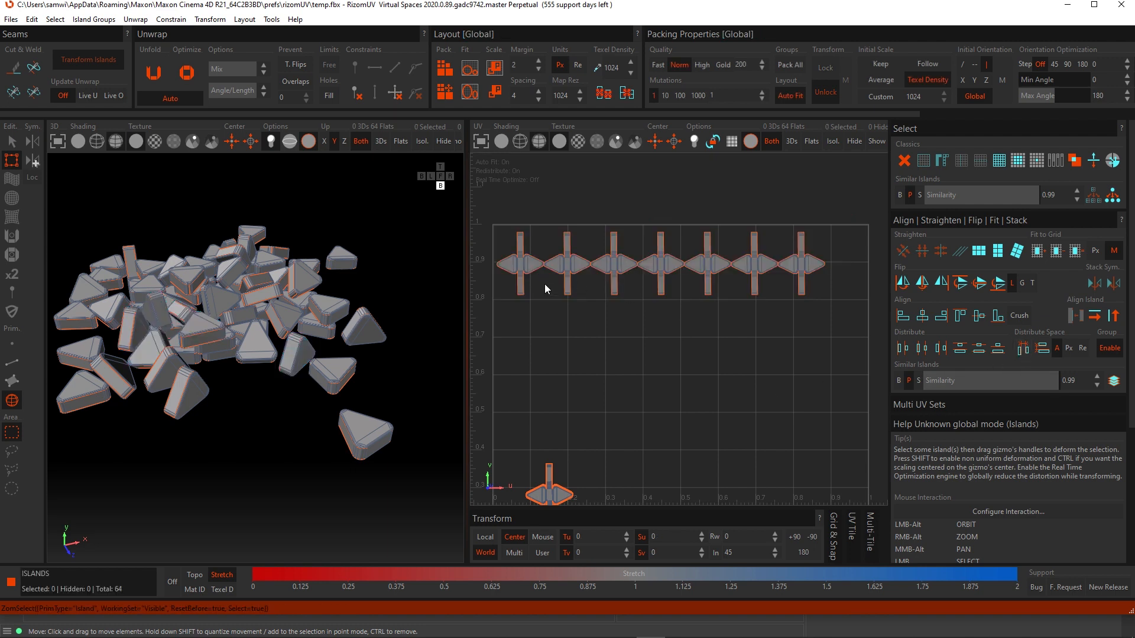
{"action": "scroll", "coordinate": [542, 291], "scroll_direction": "down", "scroll_amount": 2}
{"action": "middle_click_drag", "start_coordinate": [584, 303], "coordinate": [597, 330], "text": "alt"}
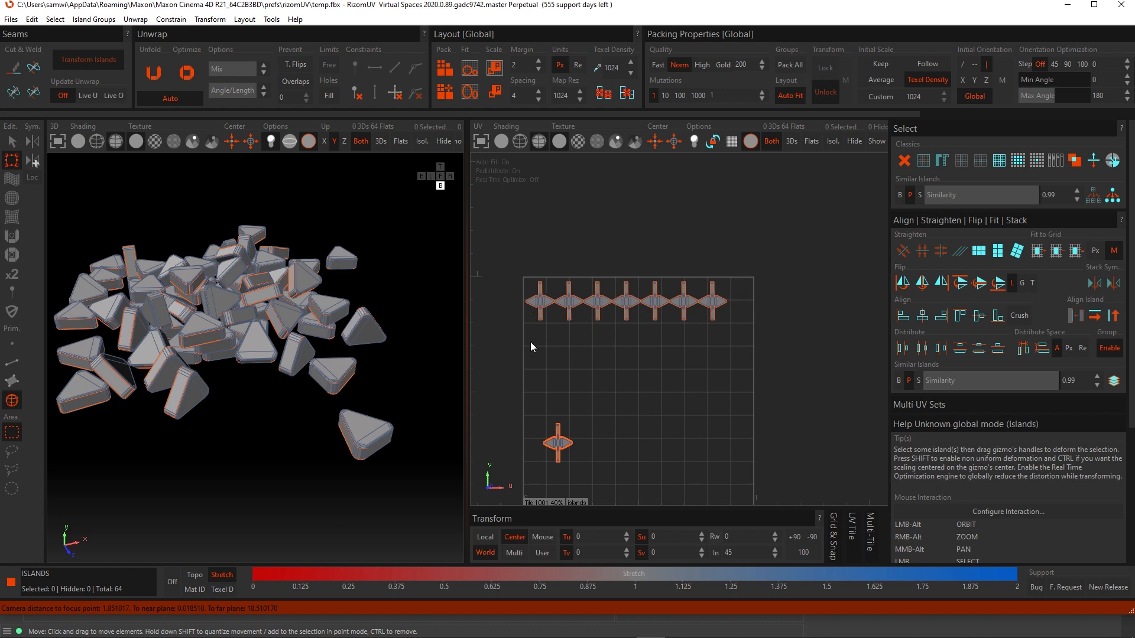
{"action": "scroll", "coordinate": [569, 311], "scroll_direction": "up", "scroll_amount": 3}
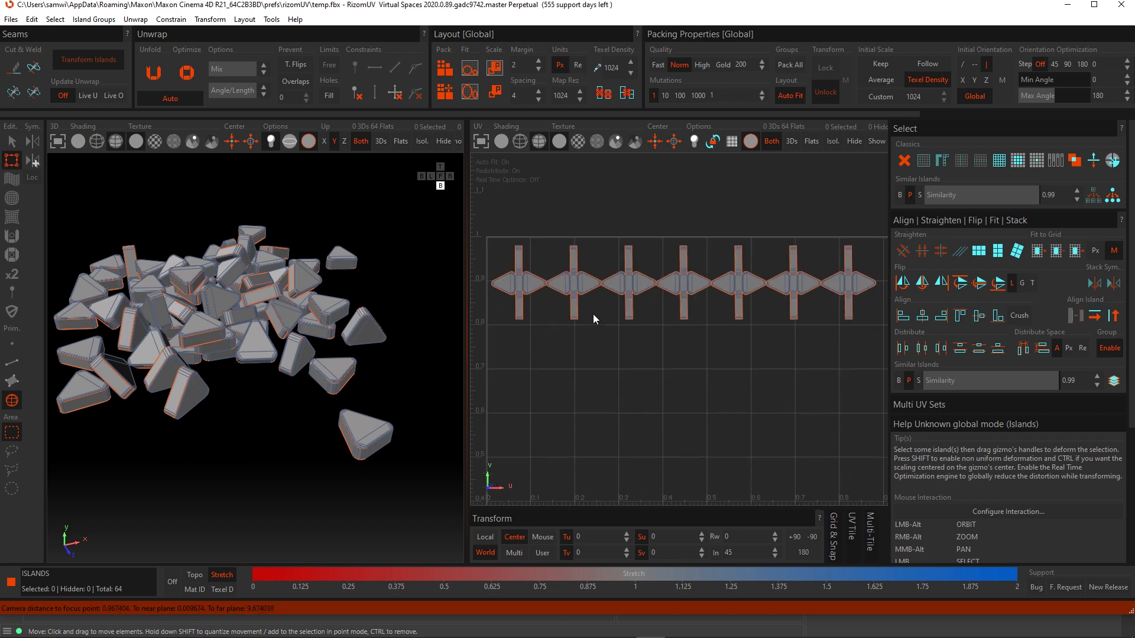
- Move the rightmost island of the top row to the tile's right edge and redistribute the row's spacing horizontally
{"action": "scroll", "coordinate": [597, 322], "scroll_direction": "down", "scroll_amount": 3}
{"action": "left_click", "coordinate": [743, 318]}
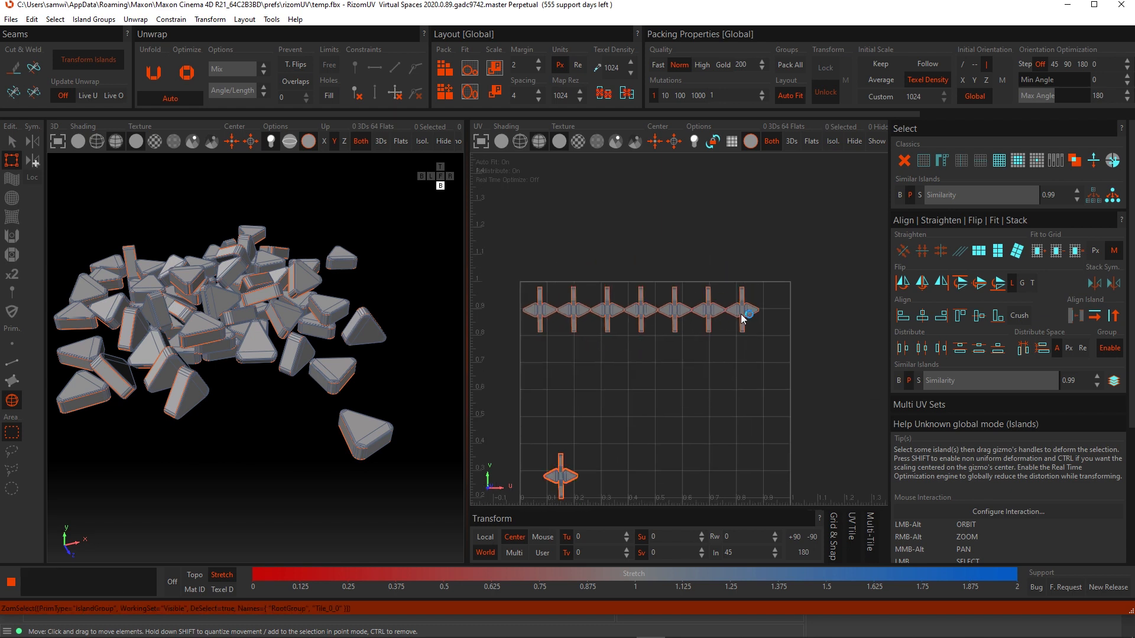
{"action": "left_click", "coordinate": [744, 318]}
{"action": "left_click_drag", "start_coordinate": [775, 313], "coordinate": [806, 314]}
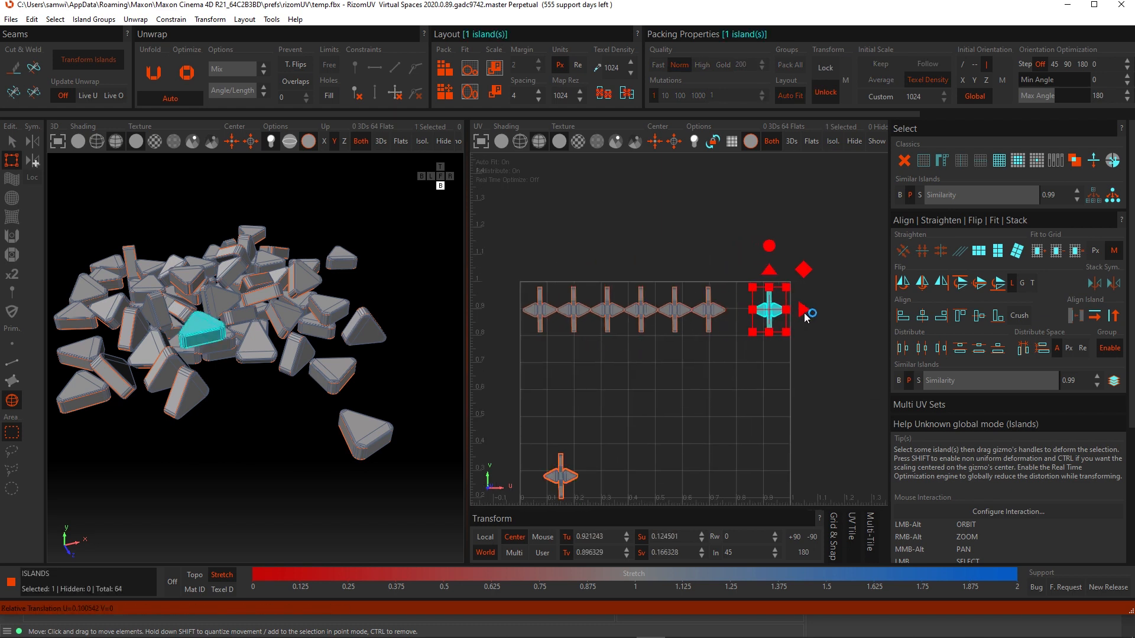
{"action": "left_click_drag", "start_coordinate": [837, 360], "coordinate": [516, 262]}
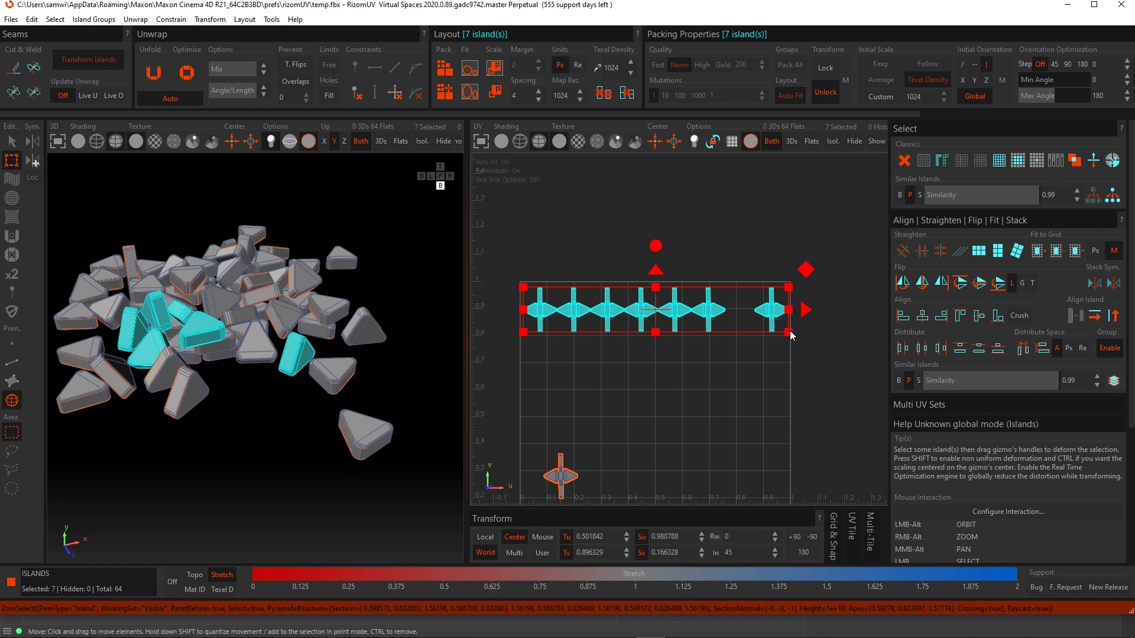
{"action": "left_click", "coordinate": [999, 350]}
{"action": "left_click", "coordinate": [692, 393]}
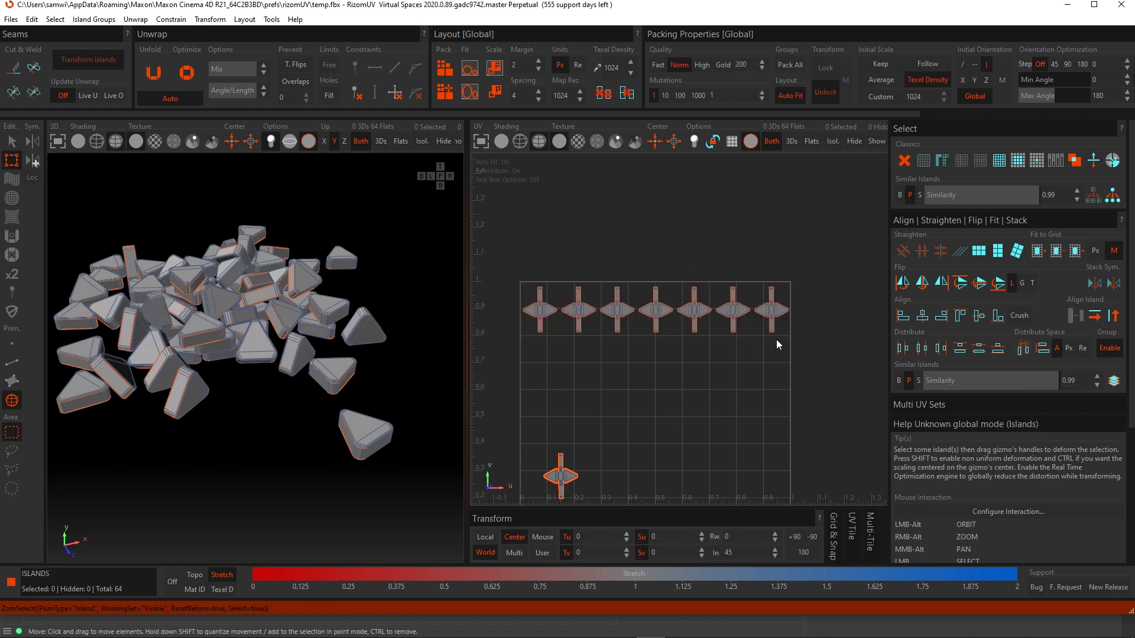
- Stack the seven top-row islands with Align Left, then spread them with Distribute Space Horizontally
{"action": "left_click_drag", "start_coordinate": [795, 346], "coordinate": [519, 274]}
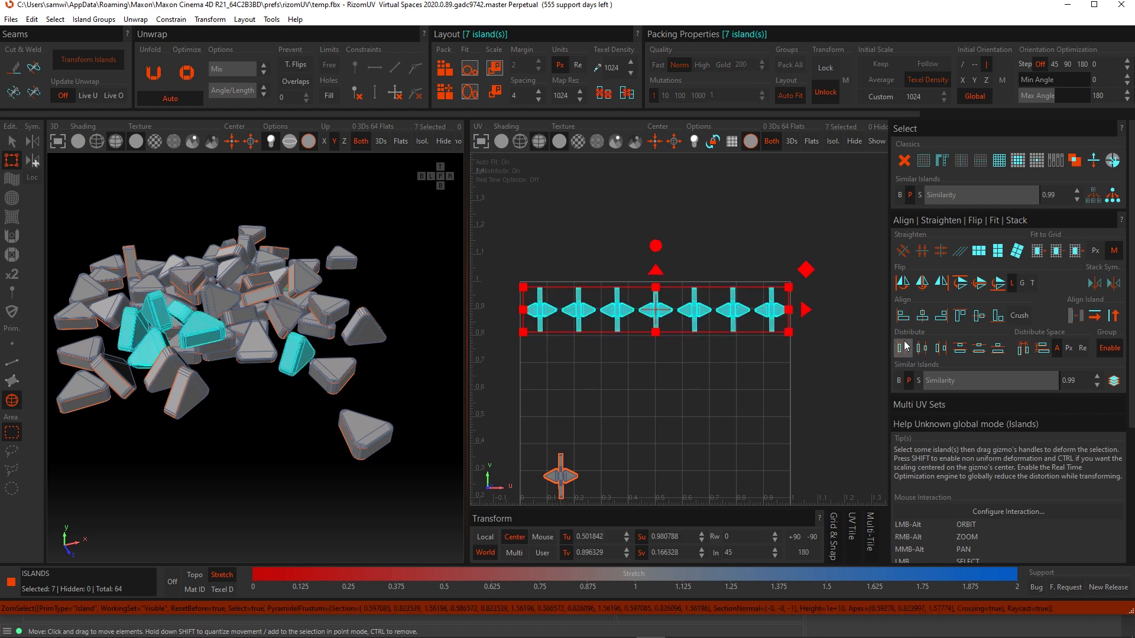
{"action": "left_click", "coordinate": [902, 315]}
{"action": "middle_click_drag", "start_coordinate": [669, 355], "coordinate": [692, 304], "text": "alt"}
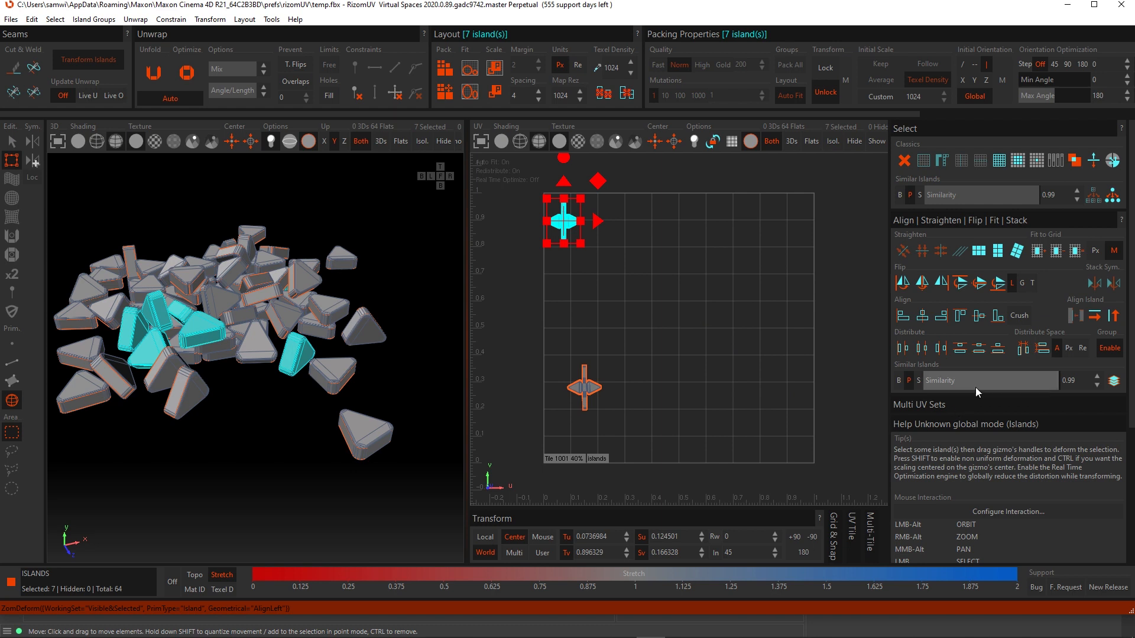
{"action": "left_click", "coordinate": [1023, 349]}
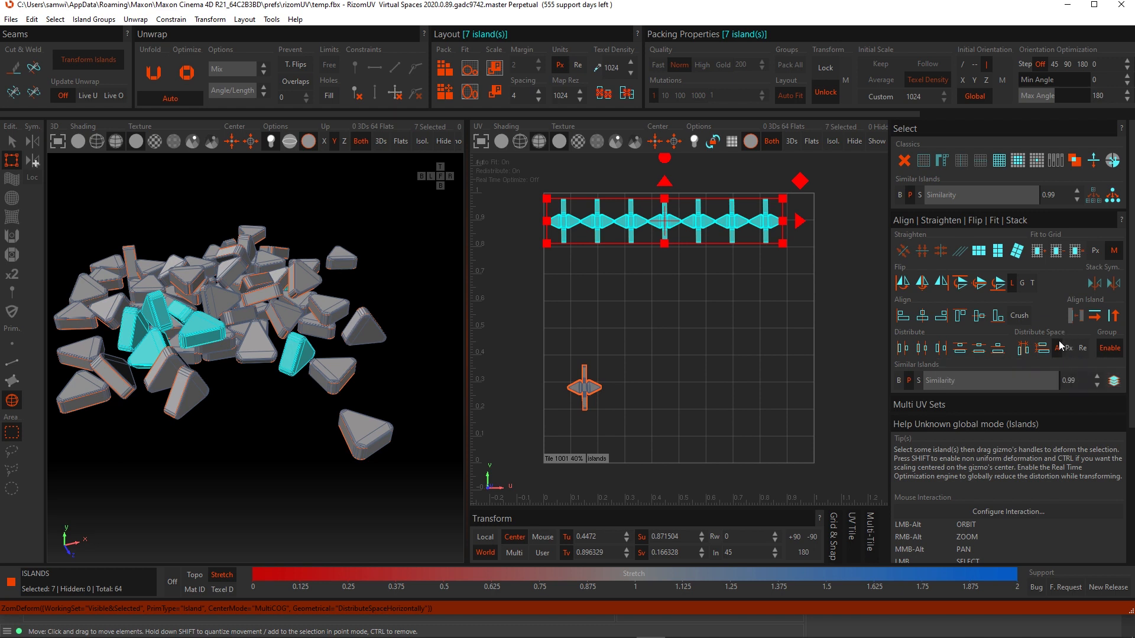
- Switch Distribute Space to pixel mode, set the interval to 20 pixels and redistribute the row horizontally
{"action": "left_click", "coordinate": [747, 264]}
{"action": "left_click_drag", "start_coordinate": [777, 244], "coordinate": [524, 189]}
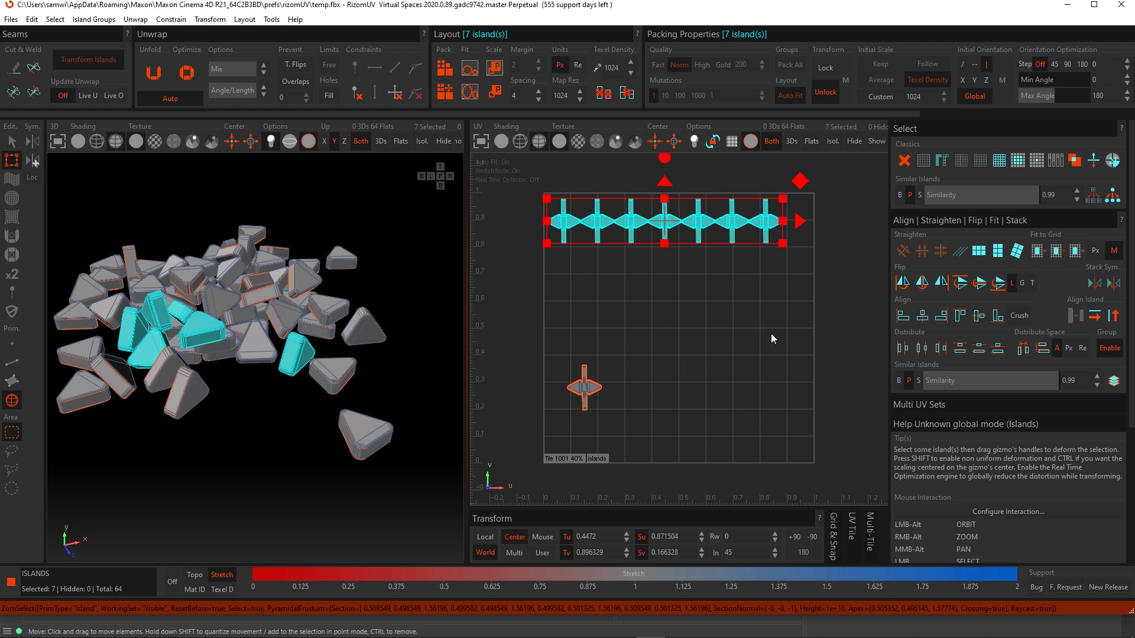
{"action": "left_click", "coordinate": [1070, 349]}
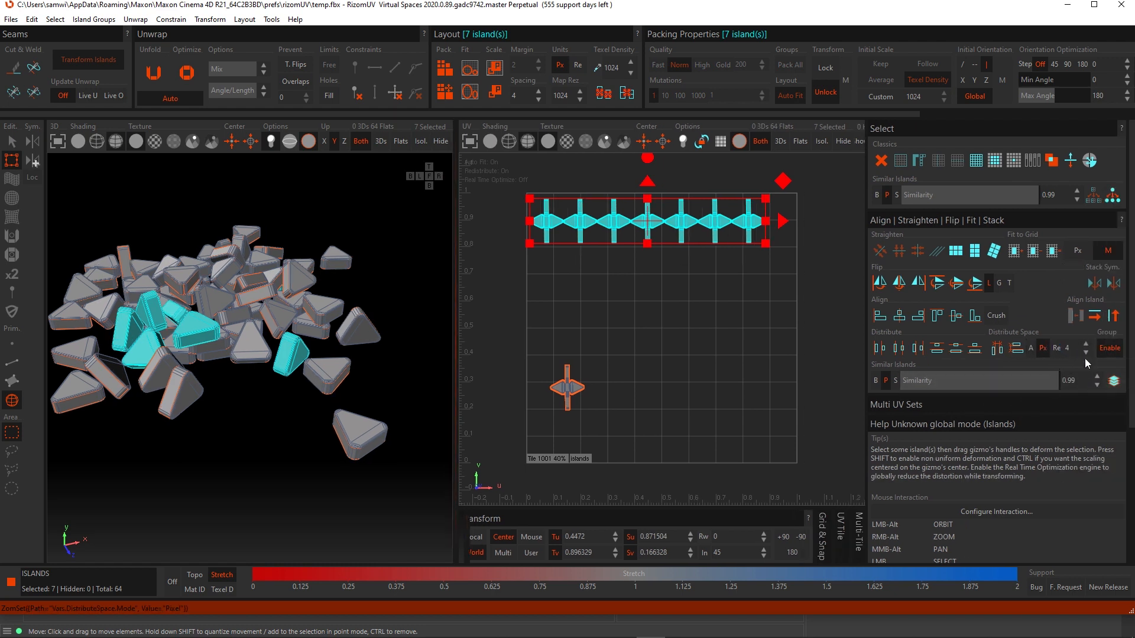
{"action": "double_click", "coordinate": [1071, 349]}
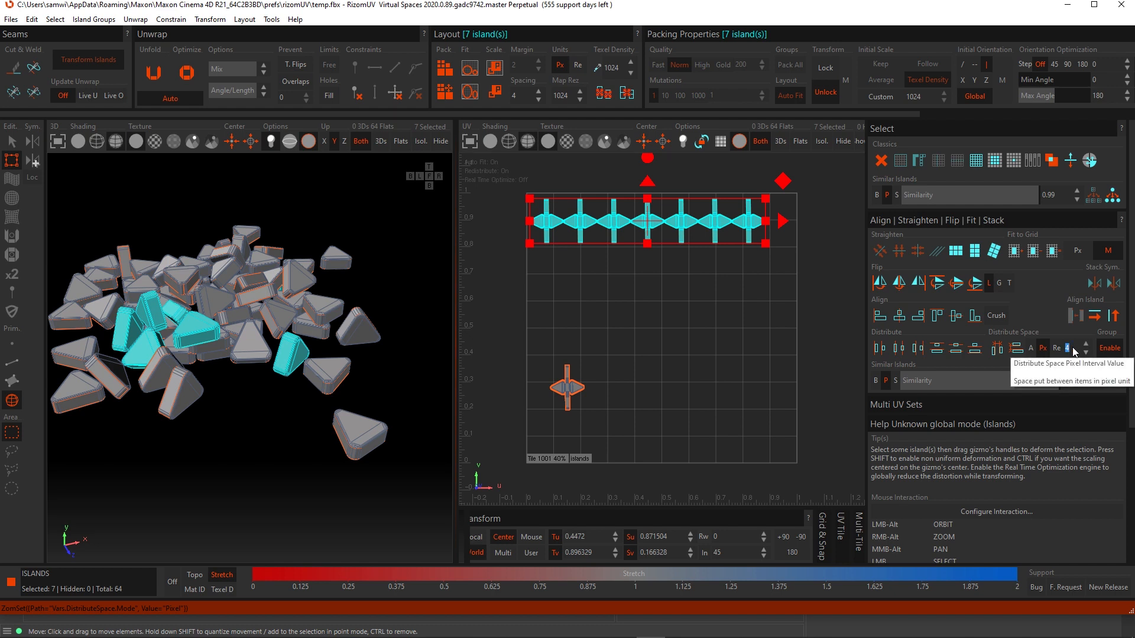
{"action": "type", "text": "20"}
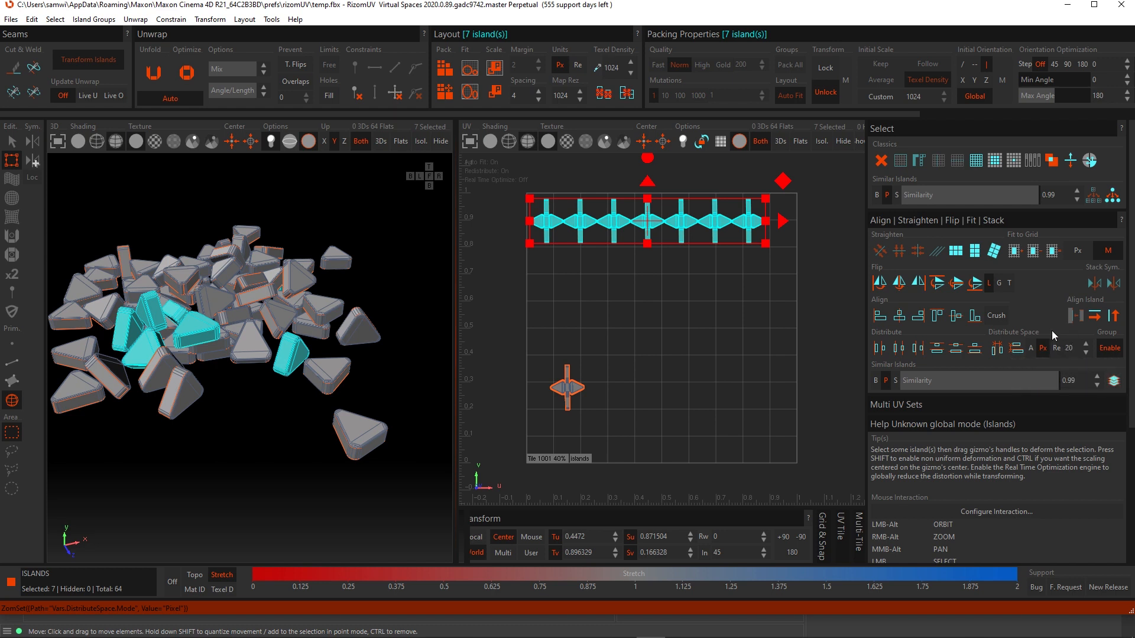
{"action": "key", "text": "Return"}
{"action": "left_click", "coordinate": [998, 352]}
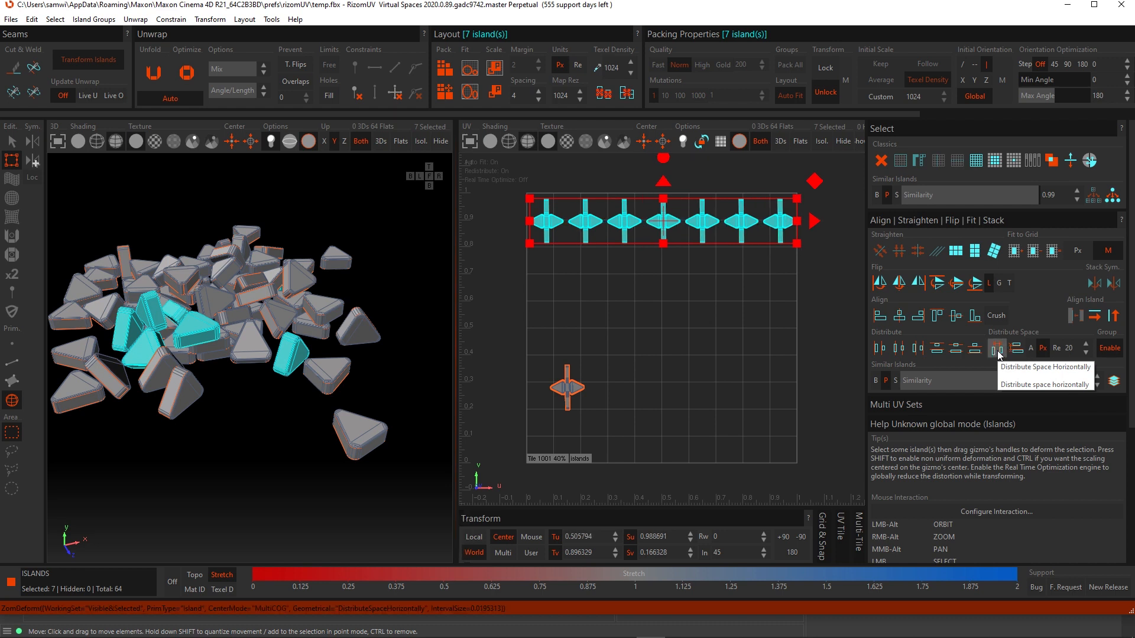
- Try to set the pixel interval to 40 and redistribute the row horizontally
{"action": "middle_click_drag", "start_coordinate": [661, 245], "coordinate": [633, 324], "text": "alt"}
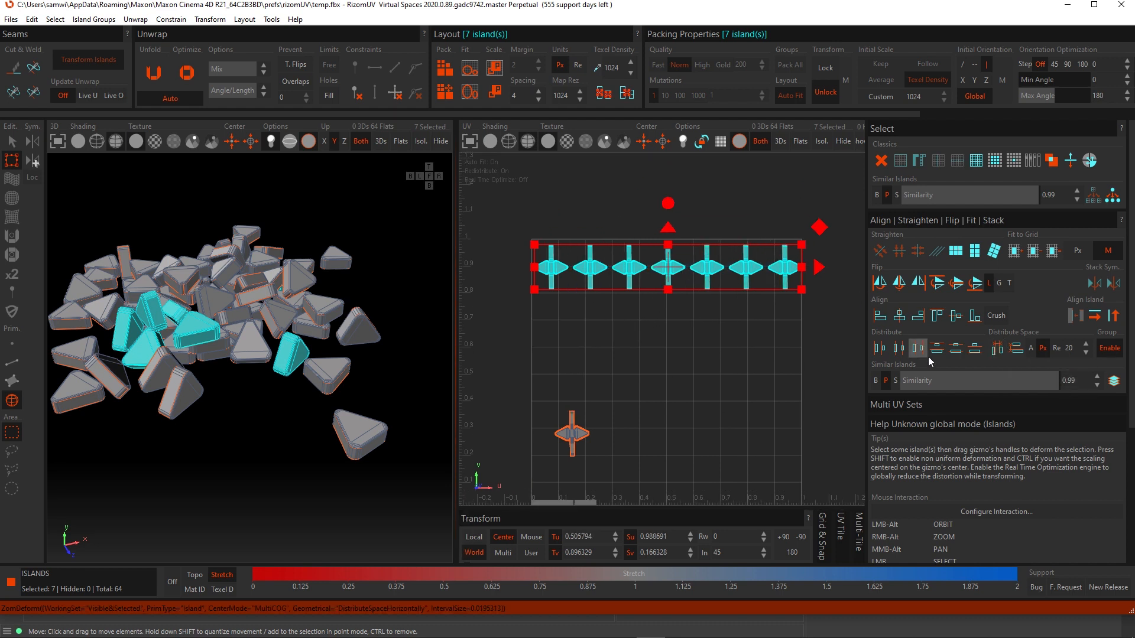
{"action": "left_click", "coordinate": [1069, 349]}
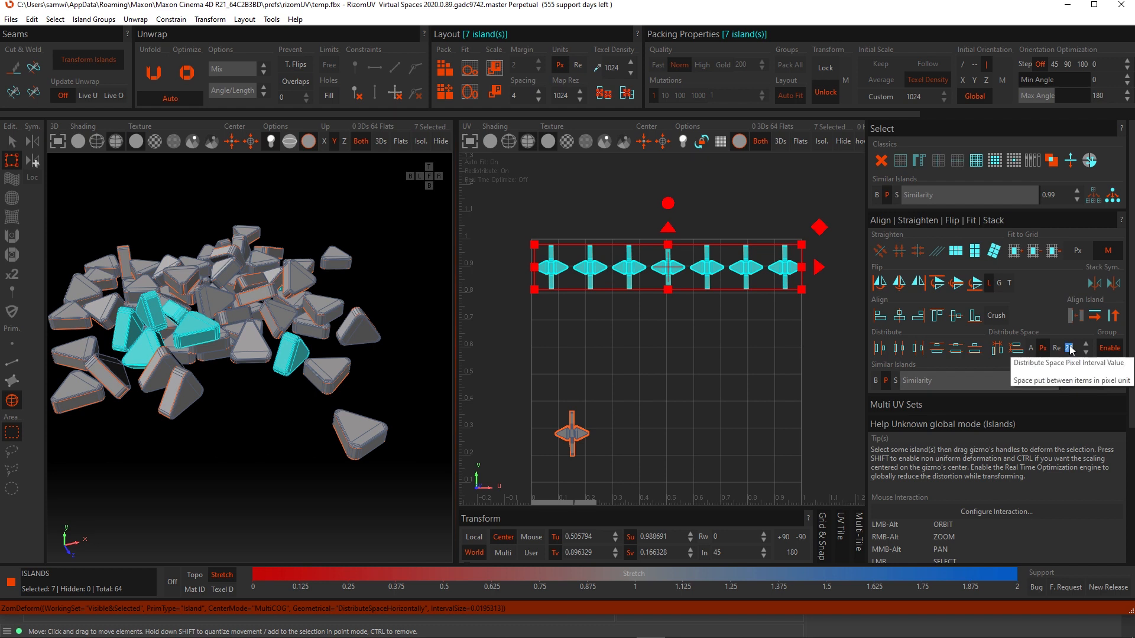
{"action": "type", "text": "40"}
{"action": "left_click", "coordinate": [998, 353]}
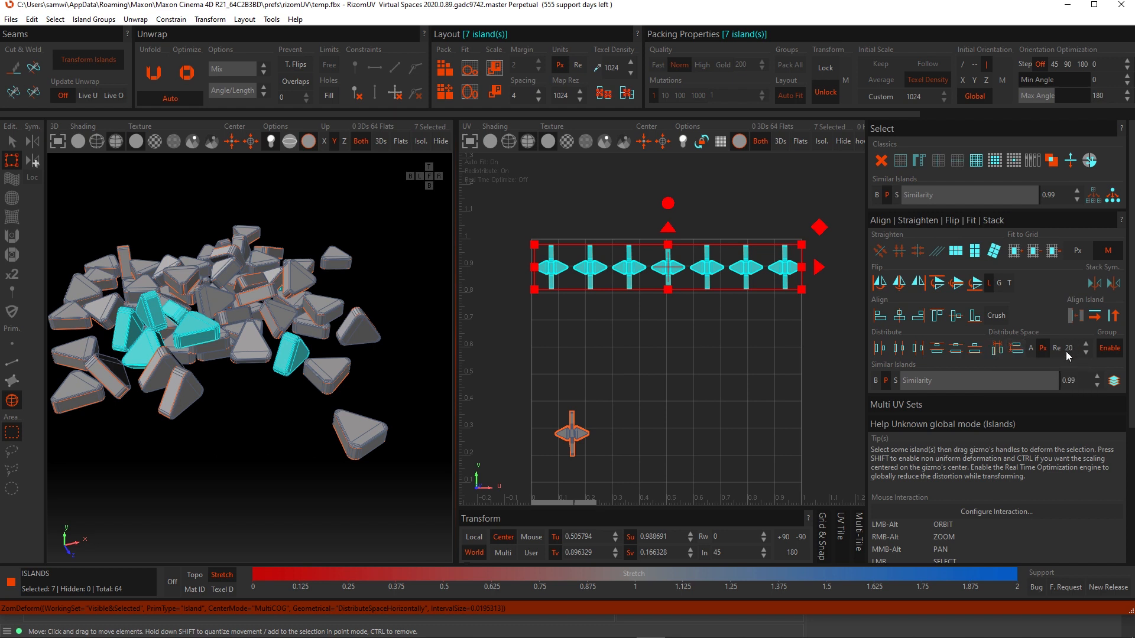
- Set the Distribute Space pixel interval to 40 and redistribute the selected top-row islands horizontally
{"action": "left_click_drag", "start_coordinate": [851, 318], "coordinate": [505, 229]}
{"action": "scroll", "coordinate": [541, 277], "scroll_direction": "down", "scroll_amount": 3}
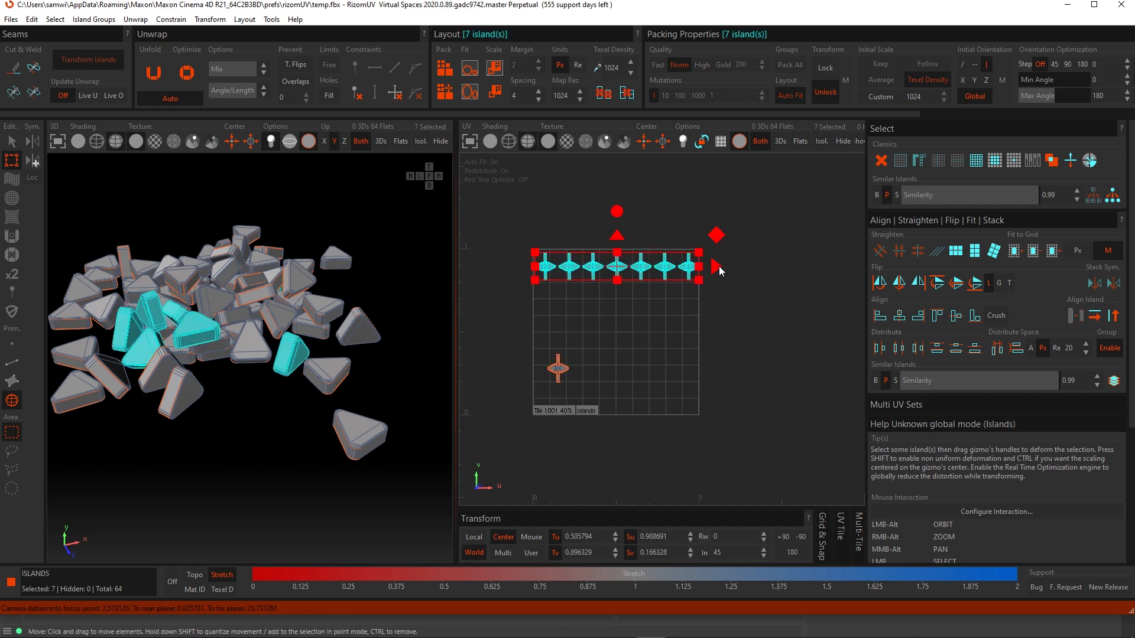
{"action": "left_click_drag", "start_coordinate": [719, 271], "coordinate": [894, 271]}
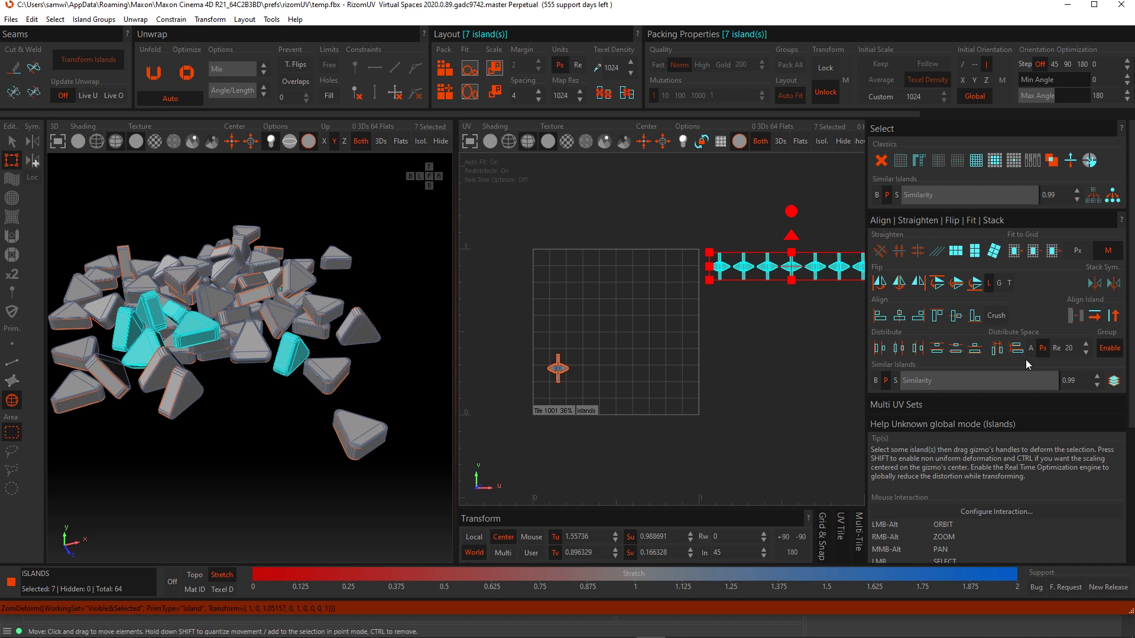
{"action": "left_click", "coordinate": [998, 349]}
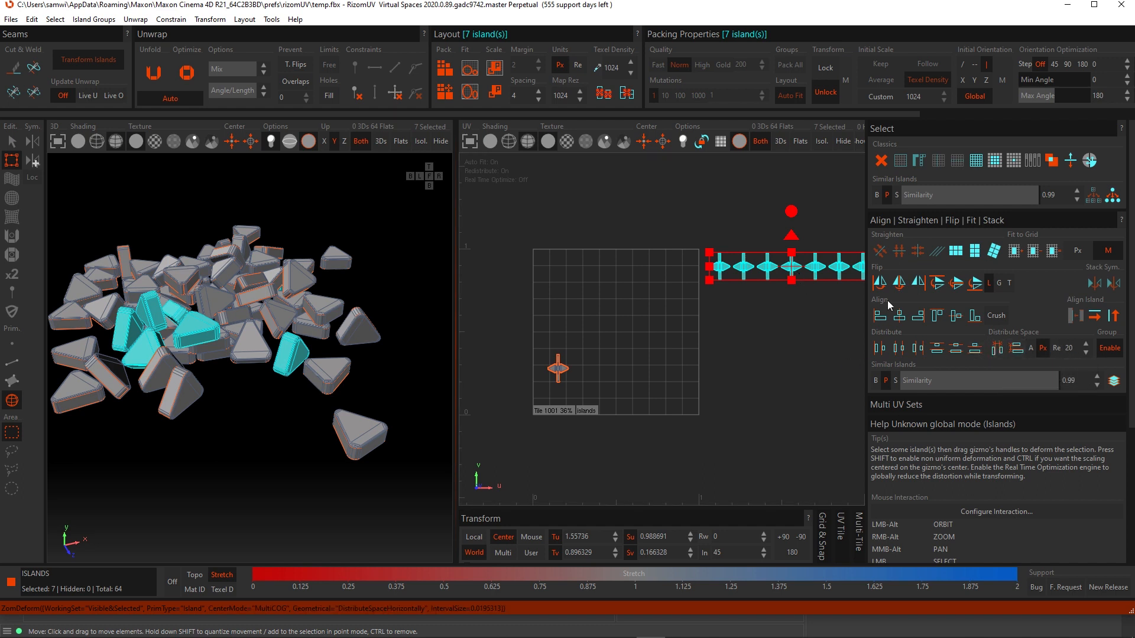
{"action": "double_click", "coordinate": [1072, 351]}
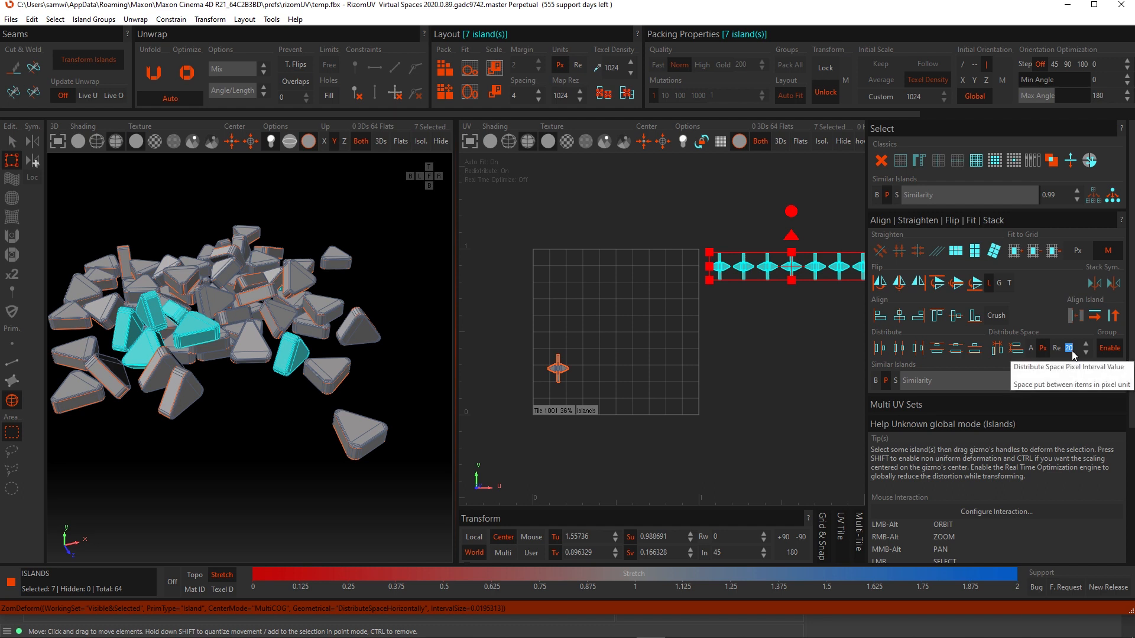
{"action": "type", "text": "40"}
{"action": "key", "text": "Return"}
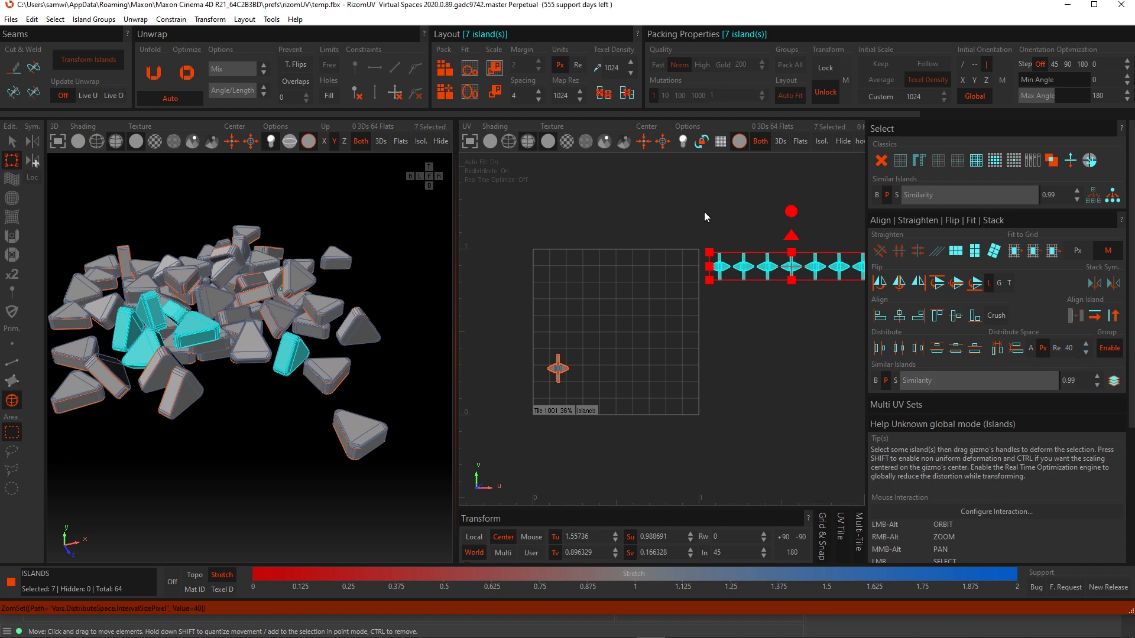
{"action": "scroll", "coordinate": [768, 269], "scroll_direction": "down", "scroll_amount": 4}
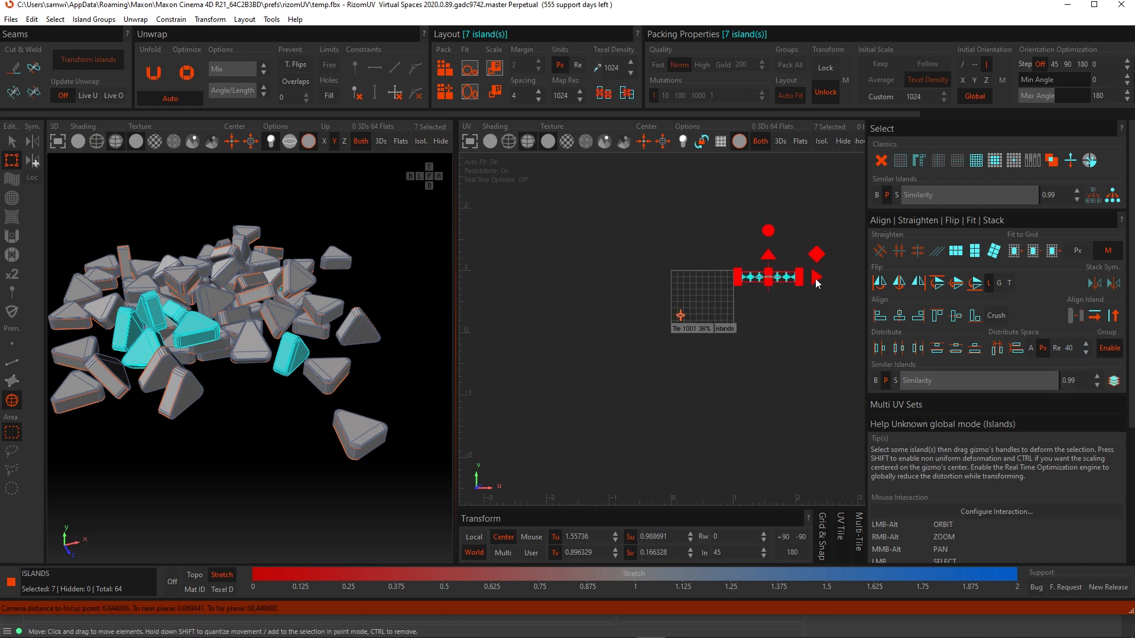
{"action": "left_click_drag", "start_coordinate": [815, 278], "coordinate": [774, 270]}
{"action": "scroll", "coordinate": [731, 289], "scroll_direction": "up", "scroll_amount": 5}
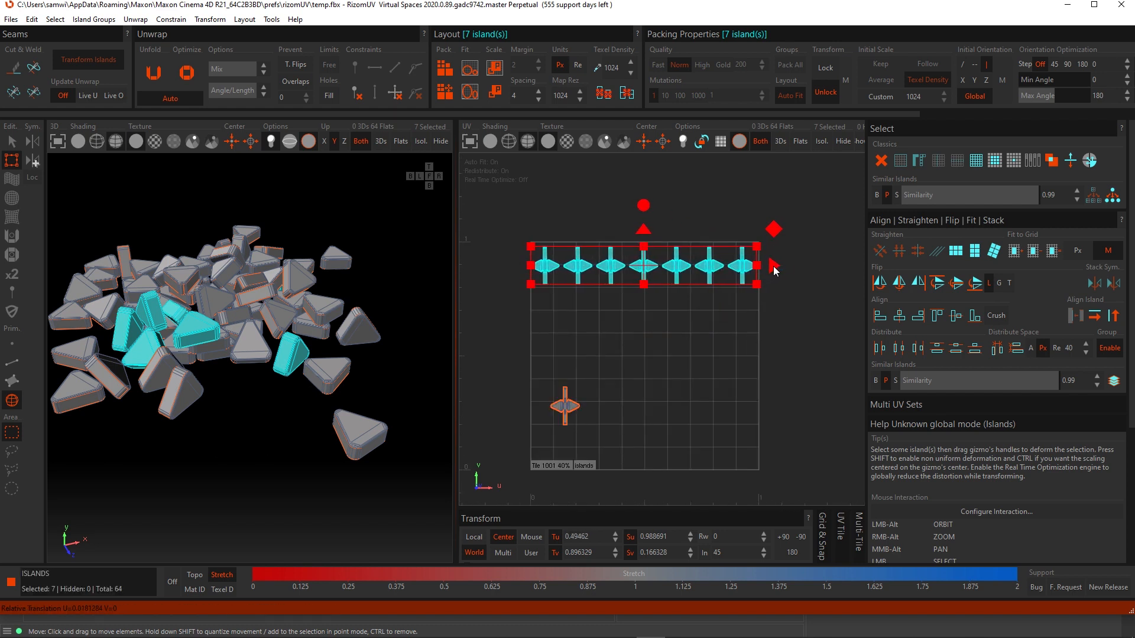
{"action": "left_click", "coordinate": [999, 351]}
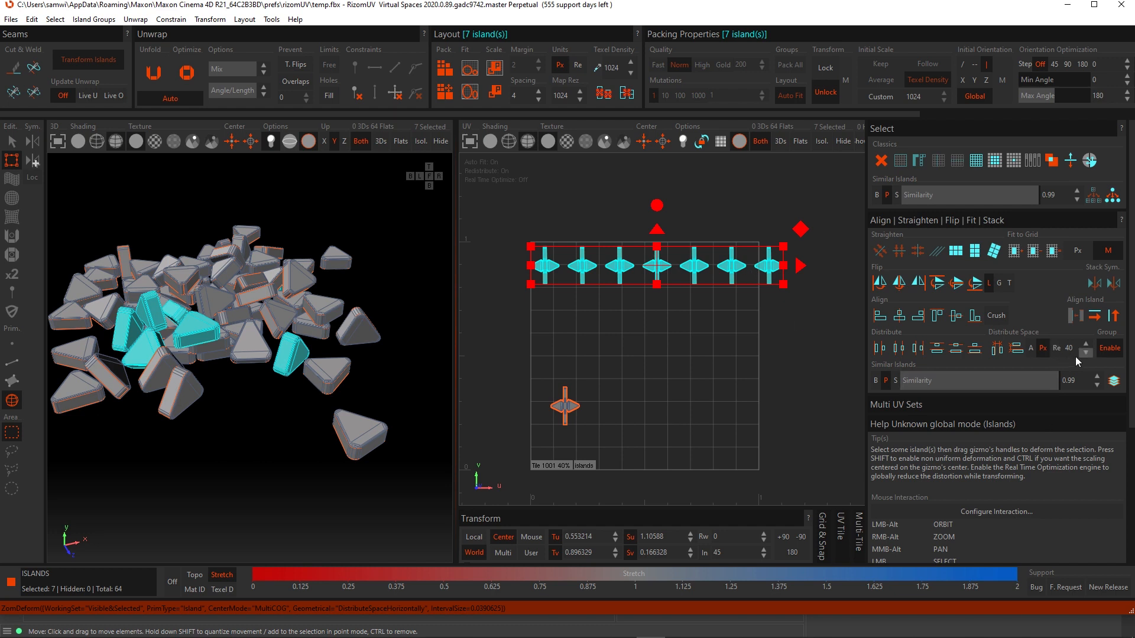
- Switch Distribute Space to Available mode and spread the seven top-row islands across the tile's full width
{"action": "left_click", "coordinate": [1031, 349]}
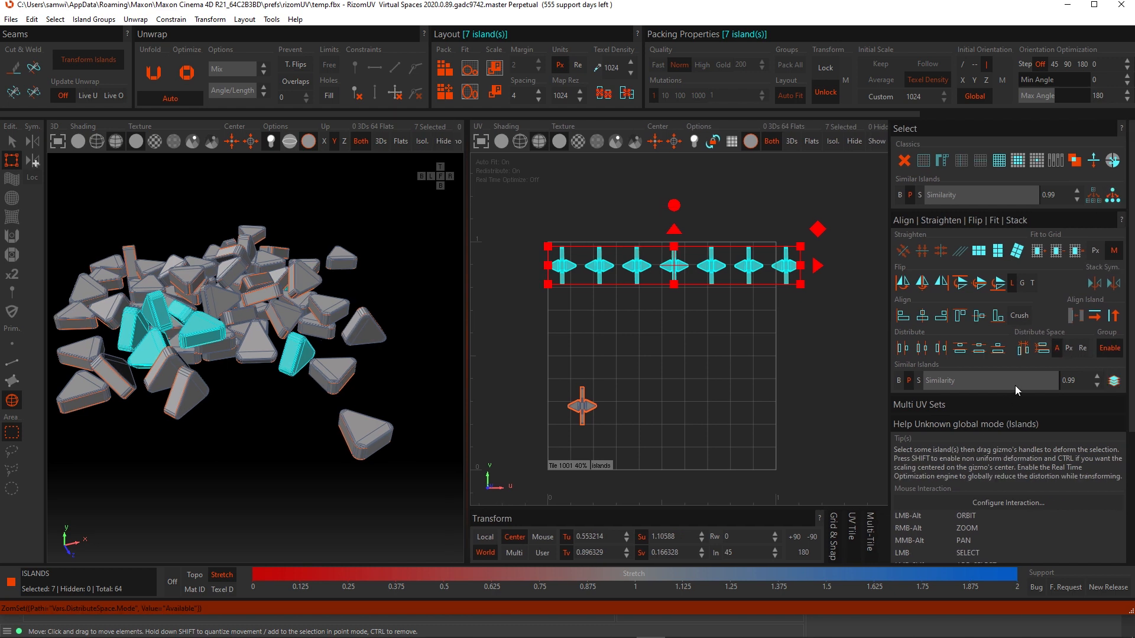
{"action": "left_click", "coordinate": [791, 269]}
{"action": "left_click", "coordinate": [807, 307]}
{"action": "left_click", "coordinate": [795, 264]}
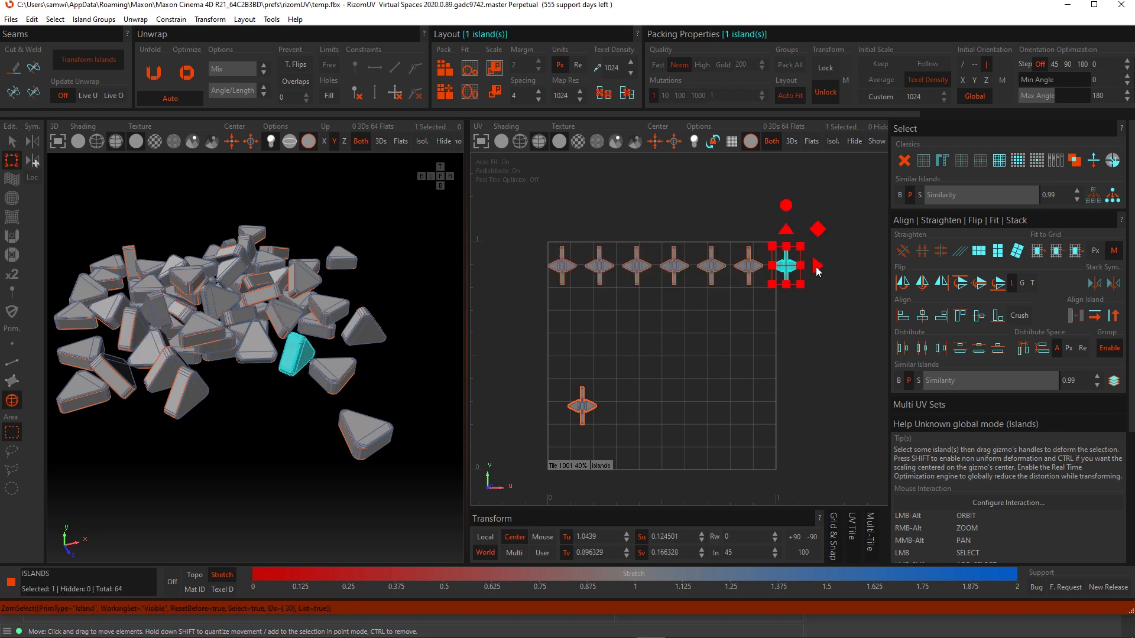
{"action": "left_click_drag", "start_coordinate": [814, 264], "coordinate": [786, 270]}
{"action": "left_click_drag", "start_coordinate": [786, 348], "coordinate": [520, 218]}
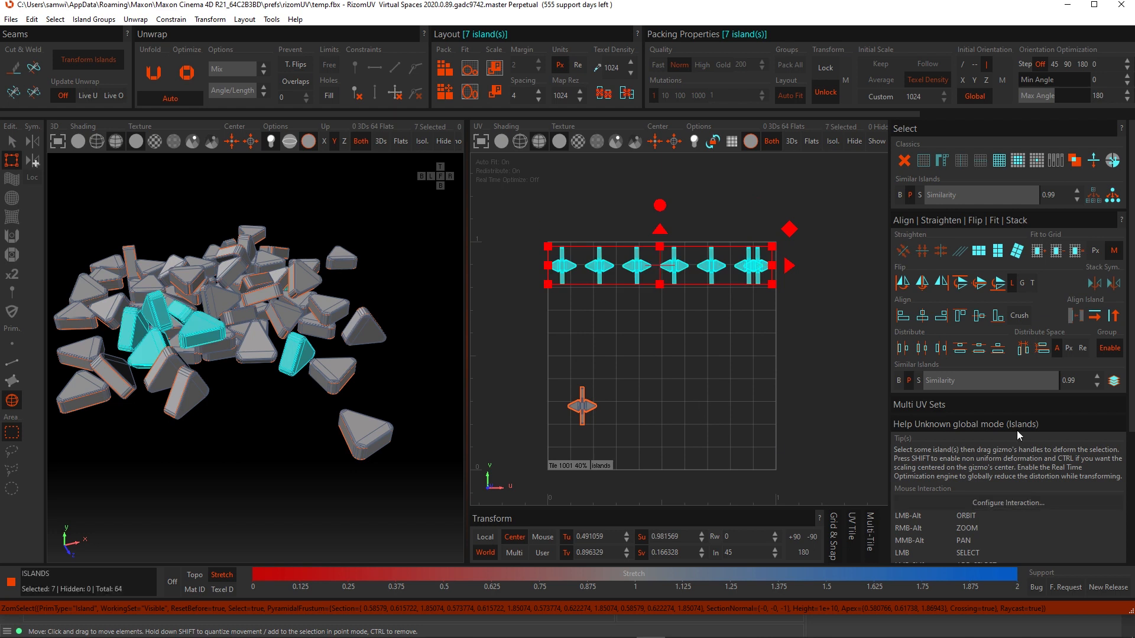
{"action": "left_click", "coordinate": [1039, 353]}
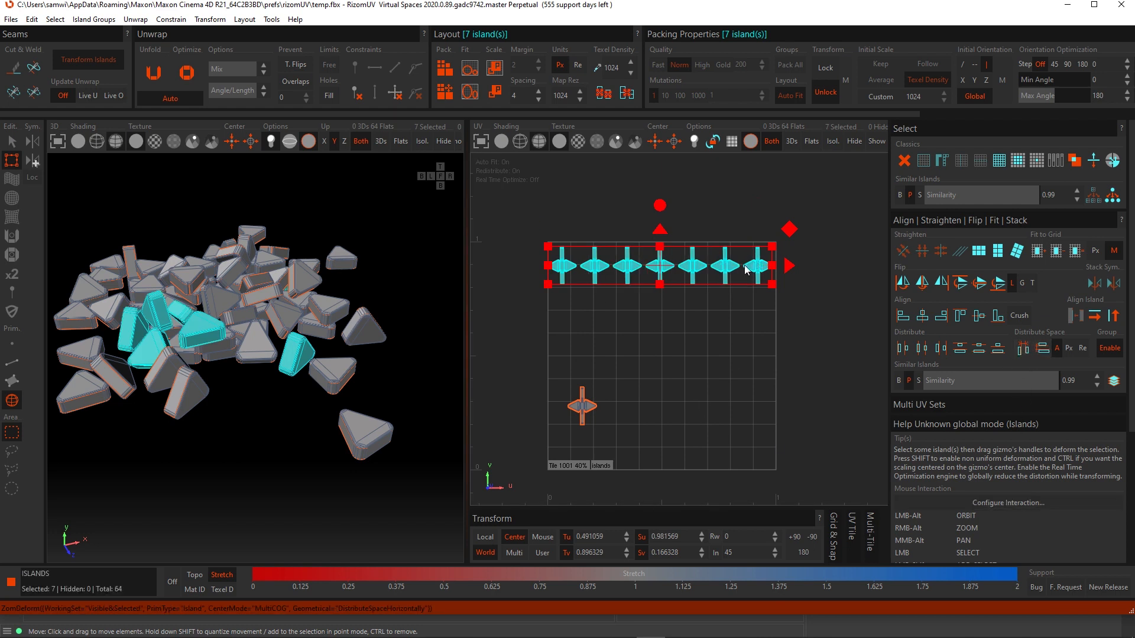
{"action": "left_click_drag", "start_coordinate": [786, 265], "coordinate": [791, 269]}
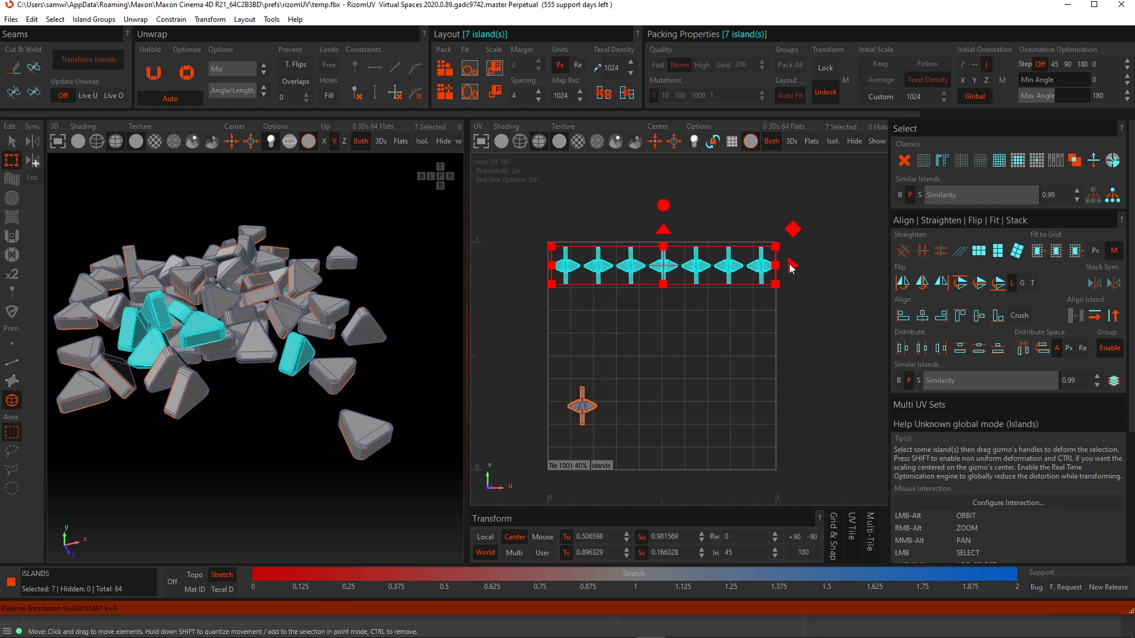
{"action": "left_click", "coordinate": [1023, 349]}
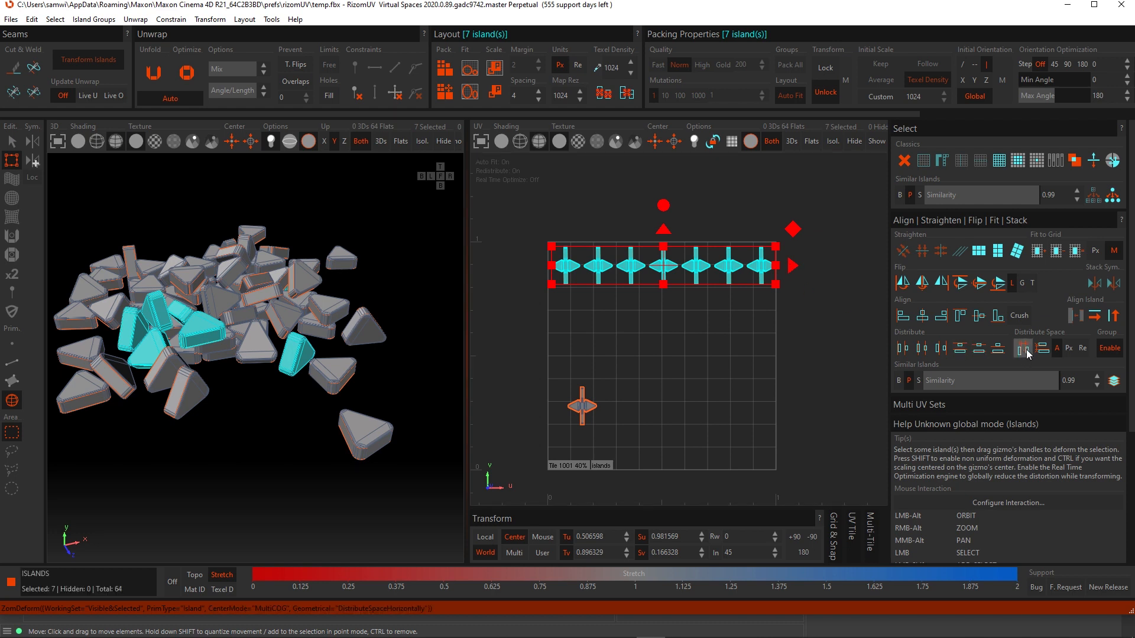
{"action": "left_click", "coordinate": [656, 409]}
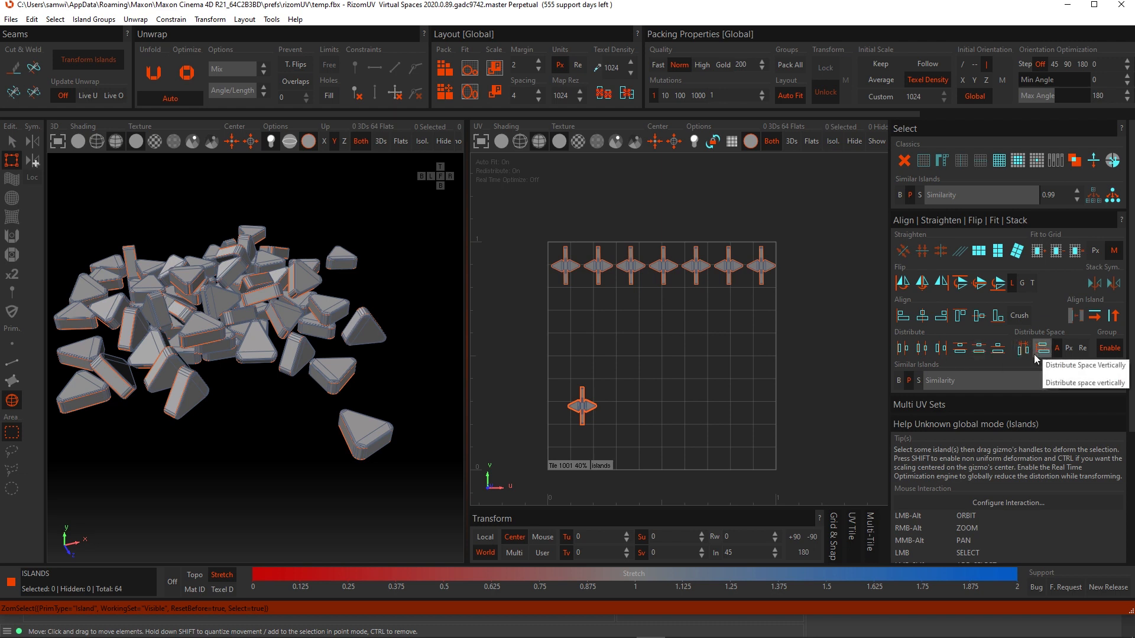
- Move the stack of remaining islands up so it sits just below the top row
{"action": "left_click_drag", "start_coordinate": [657, 443], "coordinate": [584, 293]}
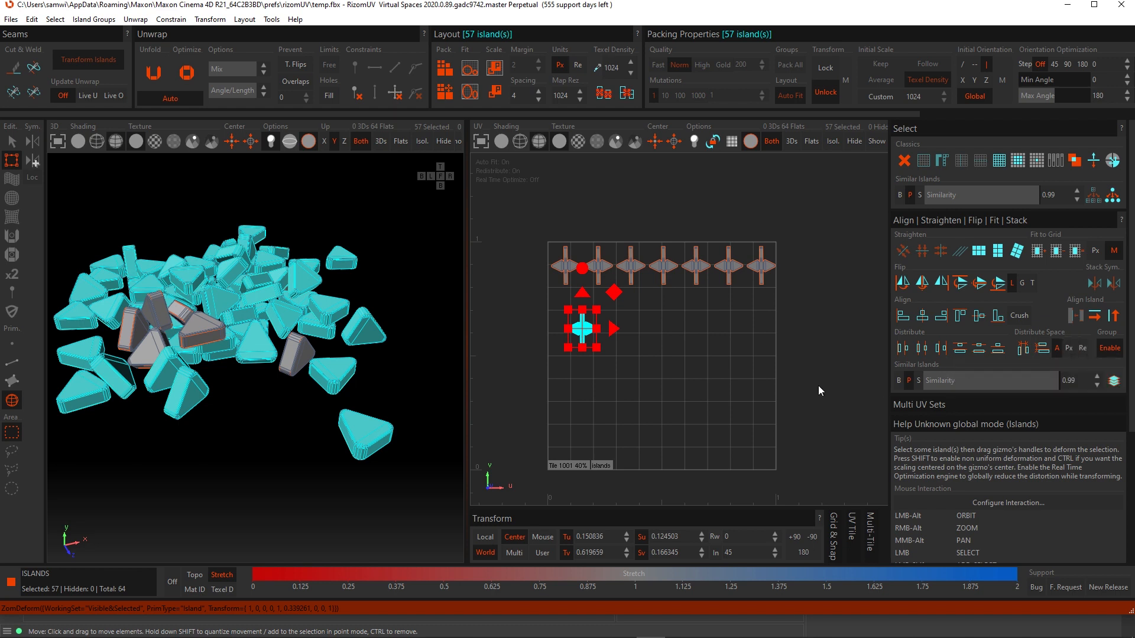
{"action": "scroll", "coordinate": [679, 423], "scroll_direction": "up", "scroll_amount": 3}
{"action": "middle_click_drag", "start_coordinate": [705, 381], "coordinate": [697, 392], "text": "alt"}
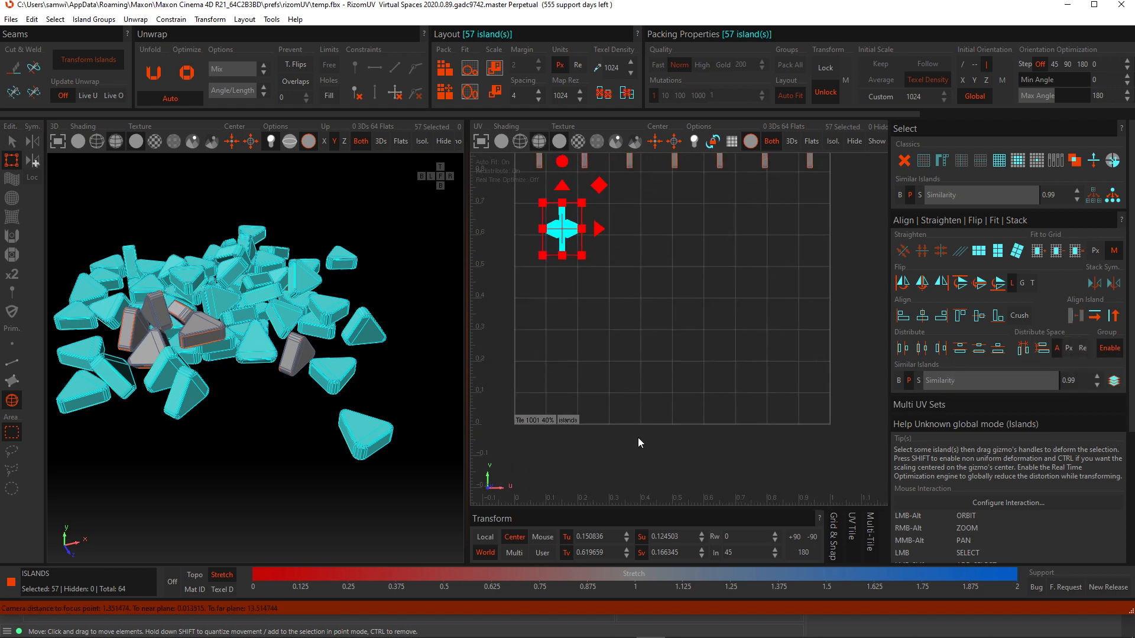
{"action": "middle_click_drag", "start_coordinate": [555, 337], "coordinate": [555, 360], "text": "alt"}
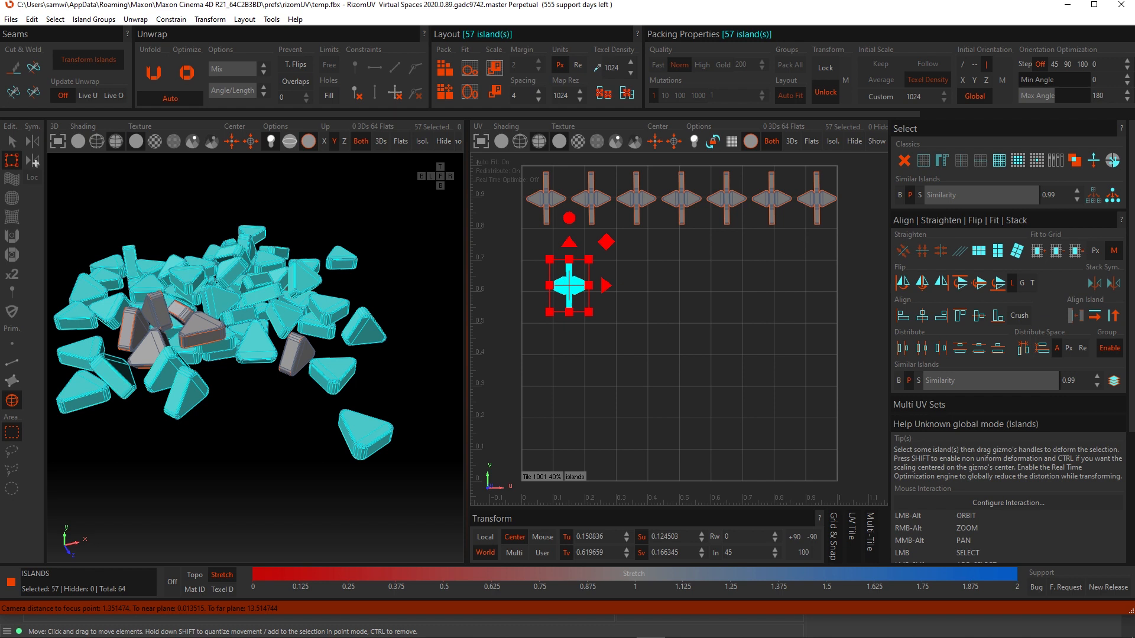
- Switch to edge selection mode
{"action": "left_click", "coordinate": [1083, 349]}
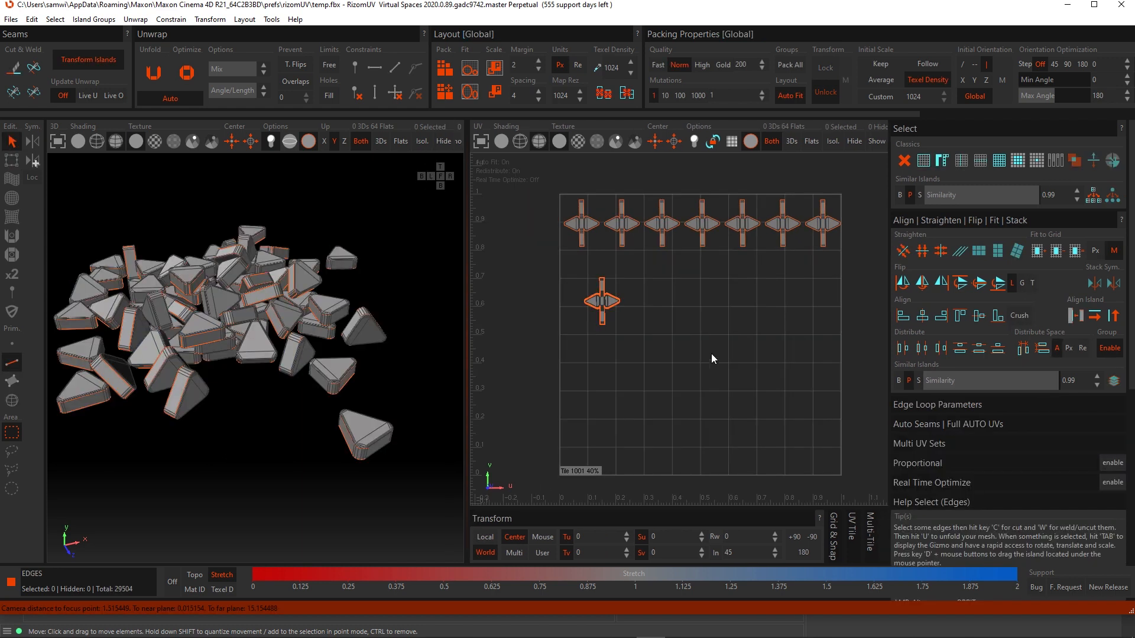
{"action": "middle_click_drag", "start_coordinate": [725, 364], "coordinate": [715, 367]}
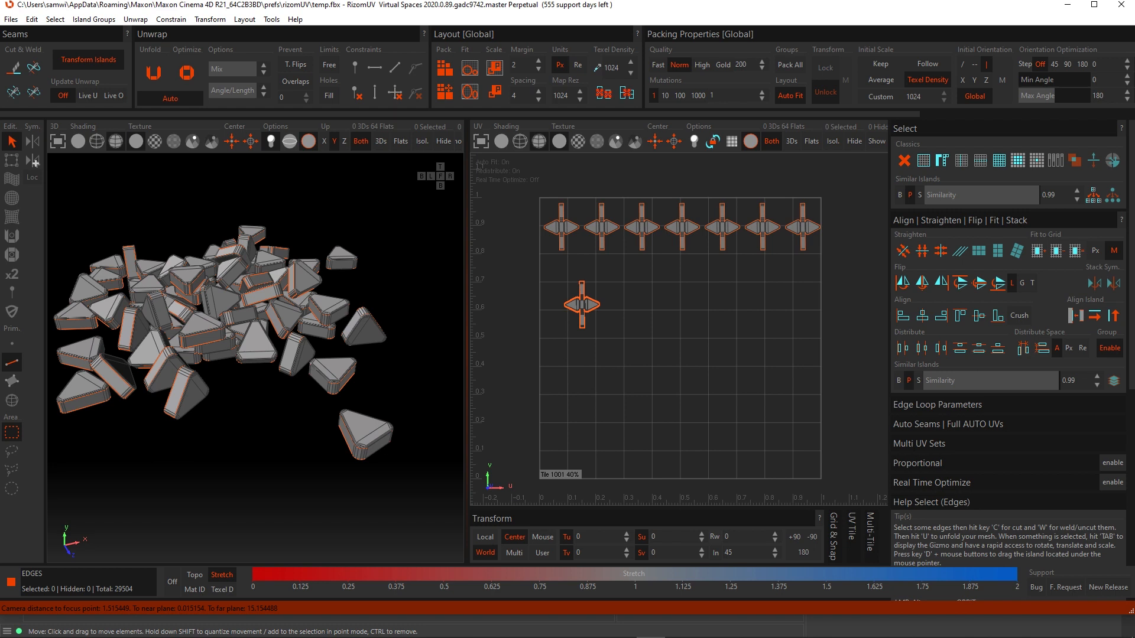
- Inspect the top-row islands and the remaining island stack closely in the UV view
{"action": "scroll", "coordinate": [570, 201], "scroll_direction": "up", "scroll_amount": 8}
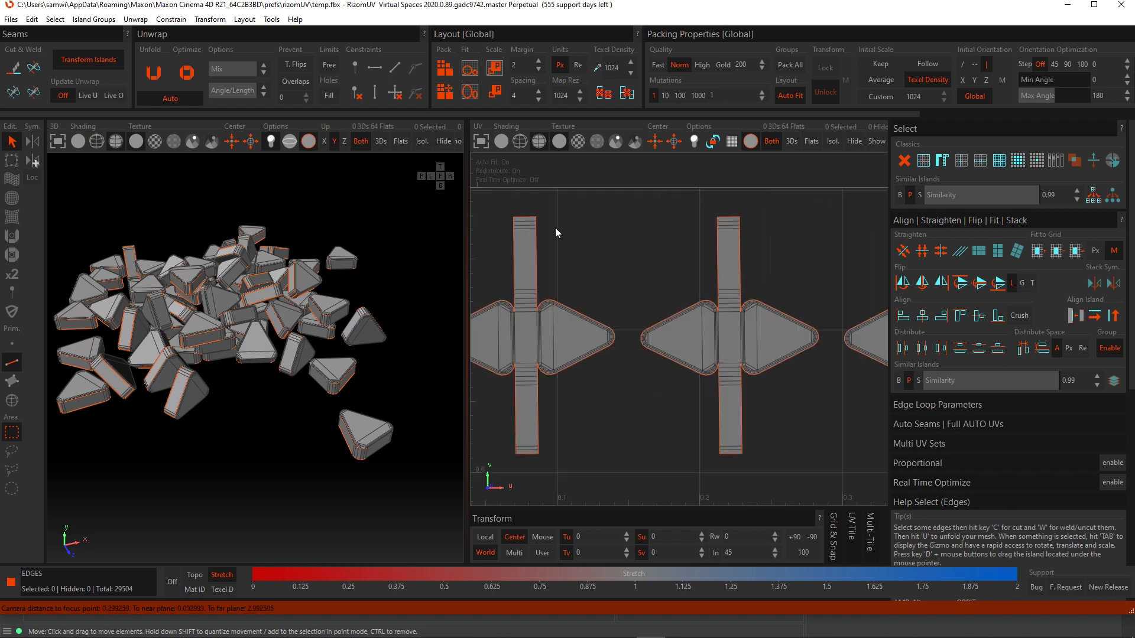
{"action": "middle_click_drag", "start_coordinate": [561, 309], "coordinate": [675, 350]}
{"action": "scroll", "coordinate": [690, 370], "scroll_direction": "down", "scroll_amount": 4}
{"action": "middle_click_drag", "start_coordinate": [743, 415], "coordinate": [647, 383]}
{"action": "scroll", "coordinate": [689, 390], "scroll_direction": "down", "scroll_amount": 3}
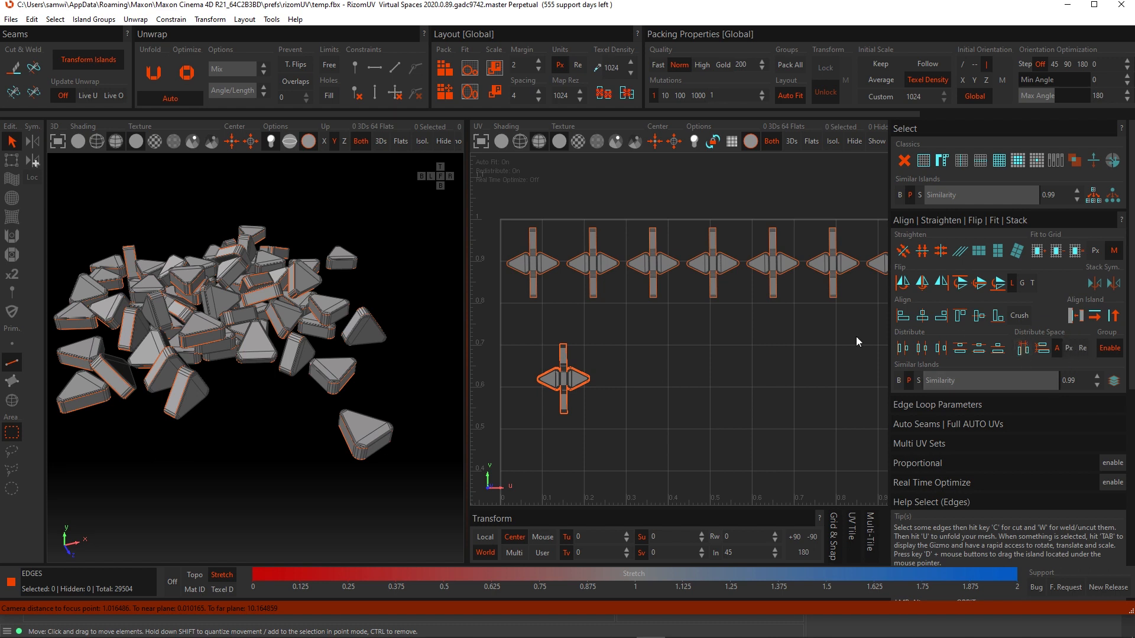
{"action": "scroll", "coordinate": [617, 304], "scroll_direction": "down", "scroll_amount": 2}
{"action": "middle_click_drag", "start_coordinate": [753, 427], "coordinate": [751, 402]}
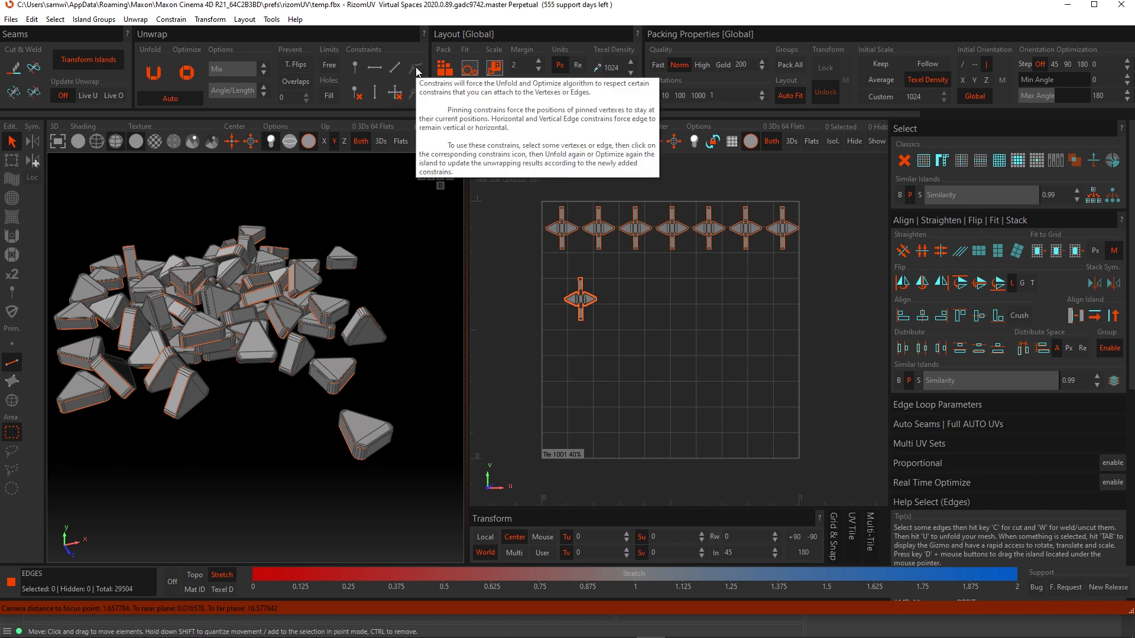
- Switch to point mode and pull the first top-row island's left tip outward with the Drag brush
{"action": "left_click", "coordinate": [12, 347]}
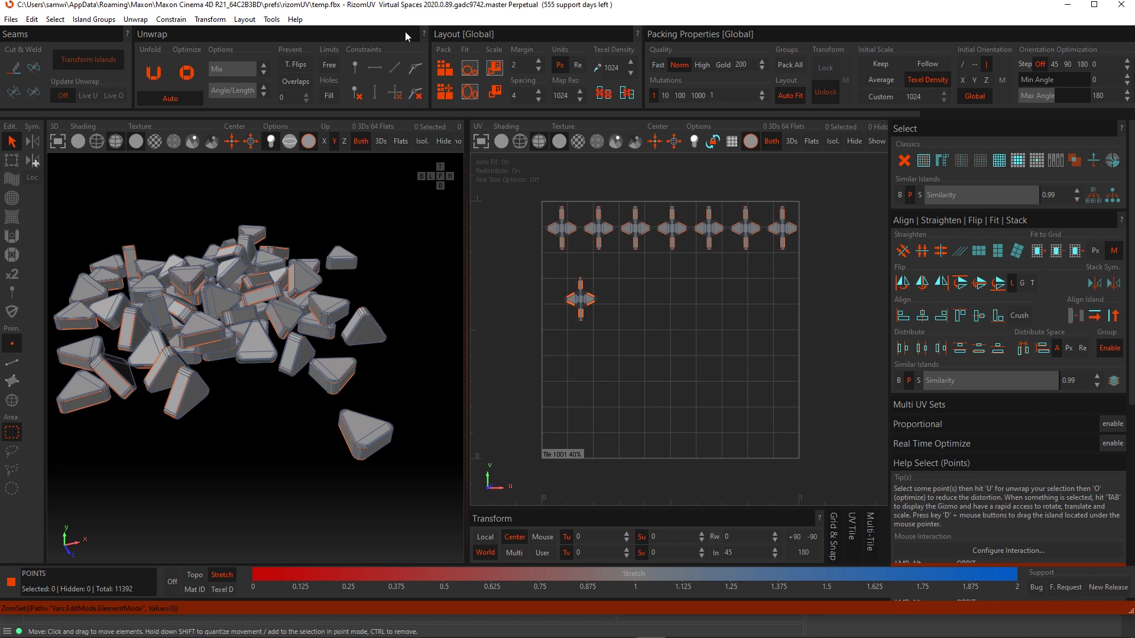
{"action": "scroll", "coordinate": [551, 225], "scroll_direction": "up", "scroll_amount": 6}
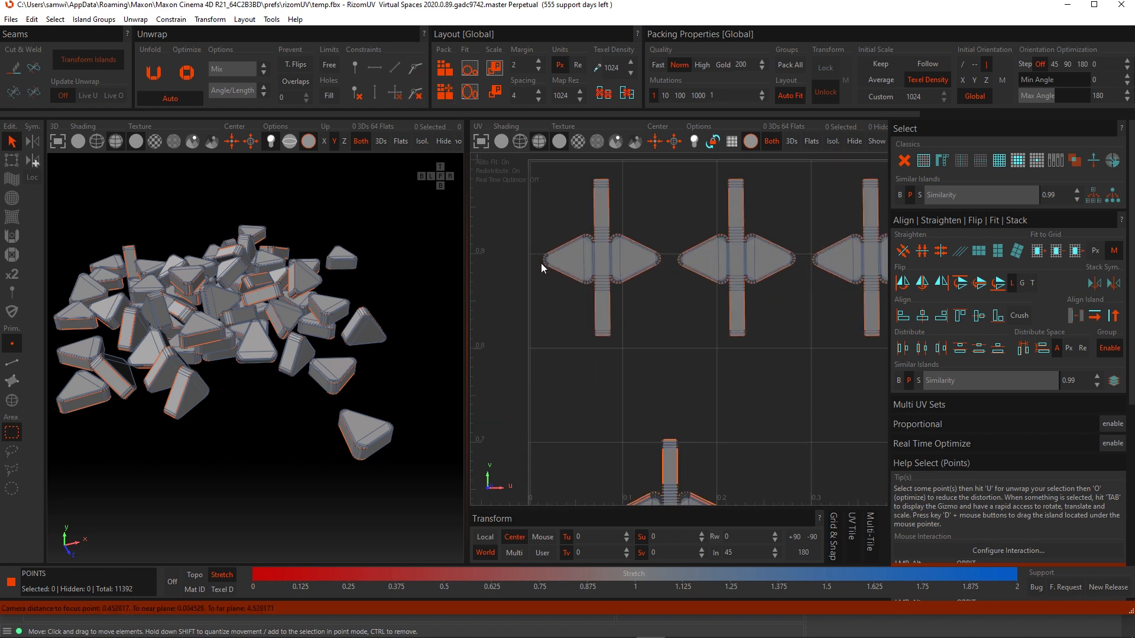
{"action": "left_click", "coordinate": [12, 179]}
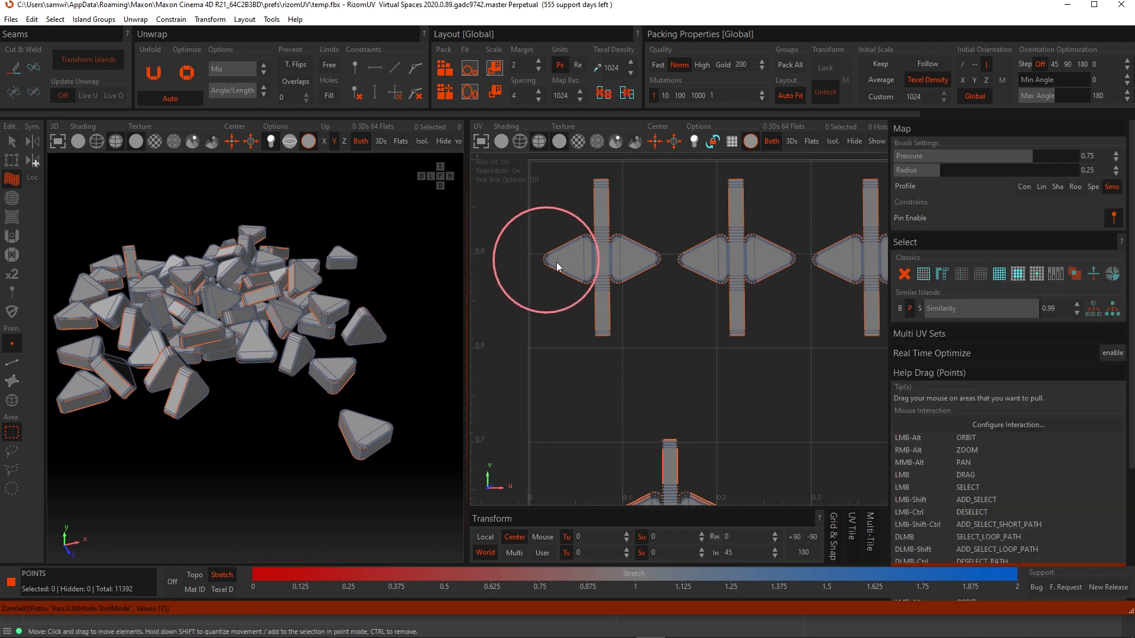
{"action": "mouse_move", "coordinate": [544, 260]}
{"action": "left_mouse_down"}
{"action": "mouse_move", "coordinate": [516, 244]}
{"action": "mouse_move", "coordinate": [586, 232]}
{"action": "mouse_move", "coordinate": [594, 186]}
{"action": "mouse_move", "coordinate": [616, 296]}
{"action": "mouse_move", "coordinate": [552, 412]}
{"action": "mouse_move", "coordinate": [636, 262]}
{"action": "mouse_move", "coordinate": [676, 238]}
{"action": "left_mouse_up"}
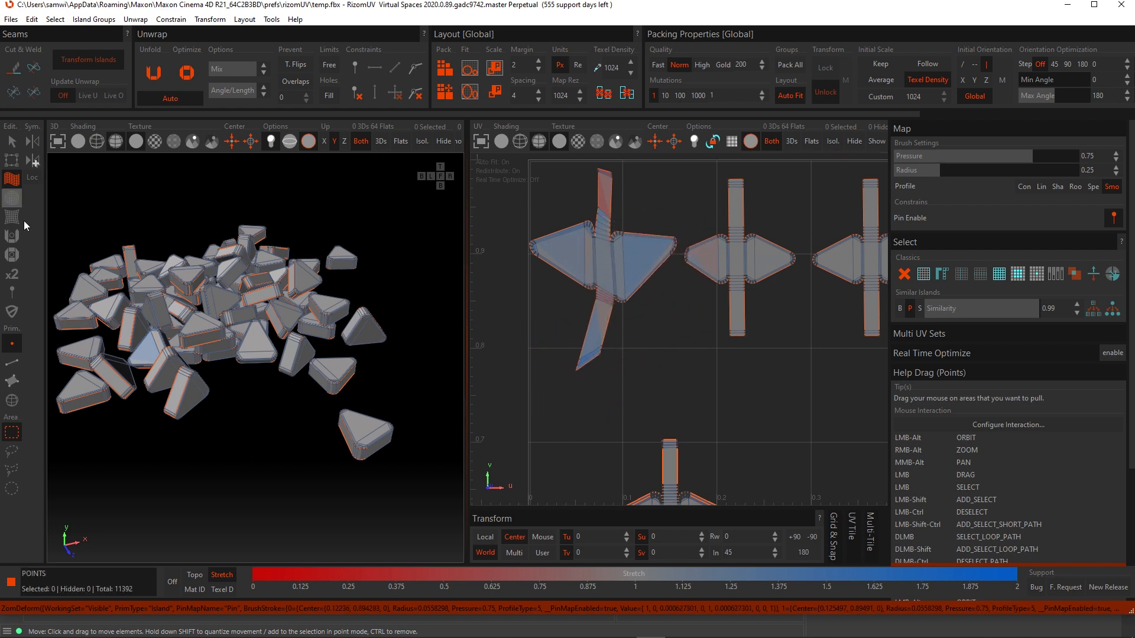
- Select the points at that island's left tip and pin them in place
{"action": "left_click", "coordinate": [12, 140]}
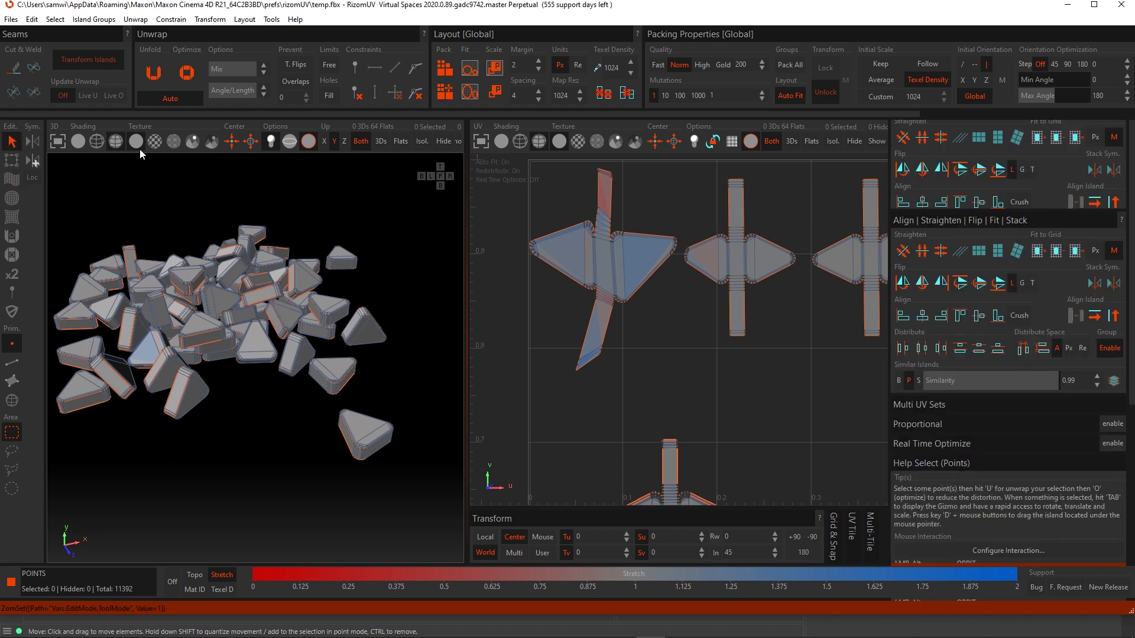
{"action": "scroll", "coordinate": [535, 244], "scroll_direction": "up", "scroll_amount": 5}
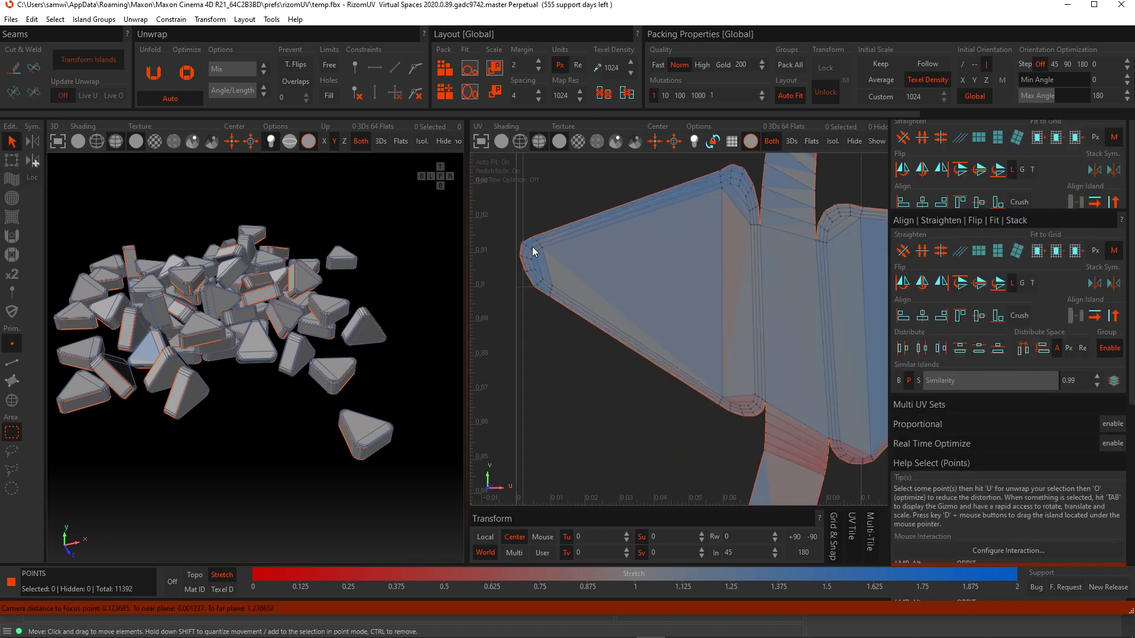
{"action": "left_click_drag", "start_coordinate": [560, 228], "coordinate": [616, 325]}
{"action": "scroll", "coordinate": [662, 261], "scroll_direction": "down", "scroll_amount": 1}
{"action": "scroll", "coordinate": [662, 261], "scroll_direction": "down", "scroll_amount": 3}
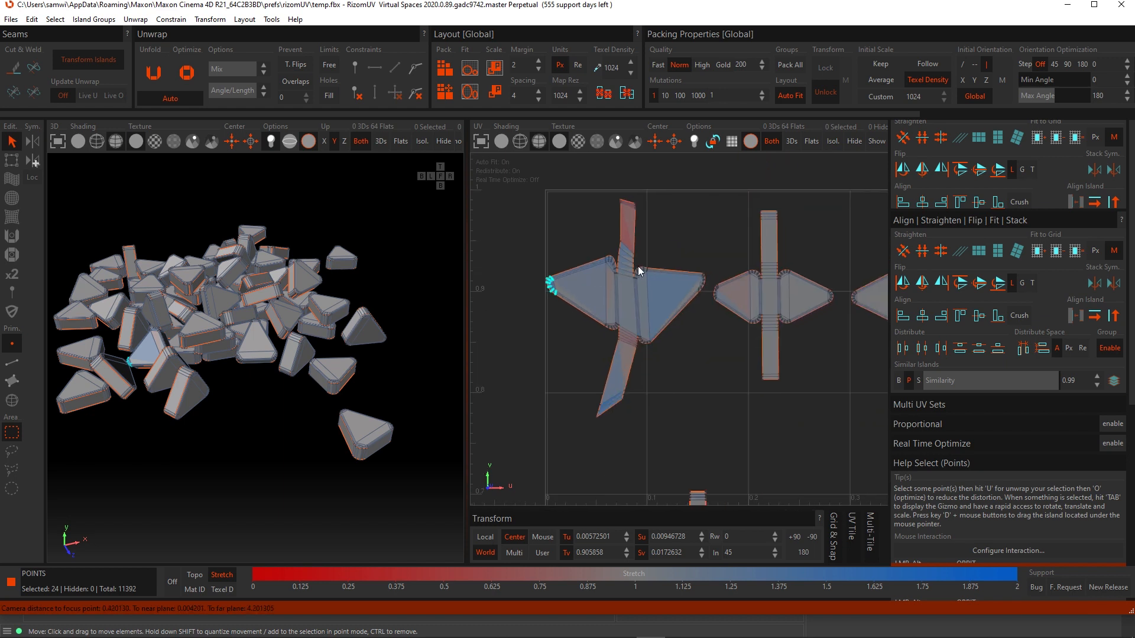
{"action": "left_click", "coordinate": [415, 71]}
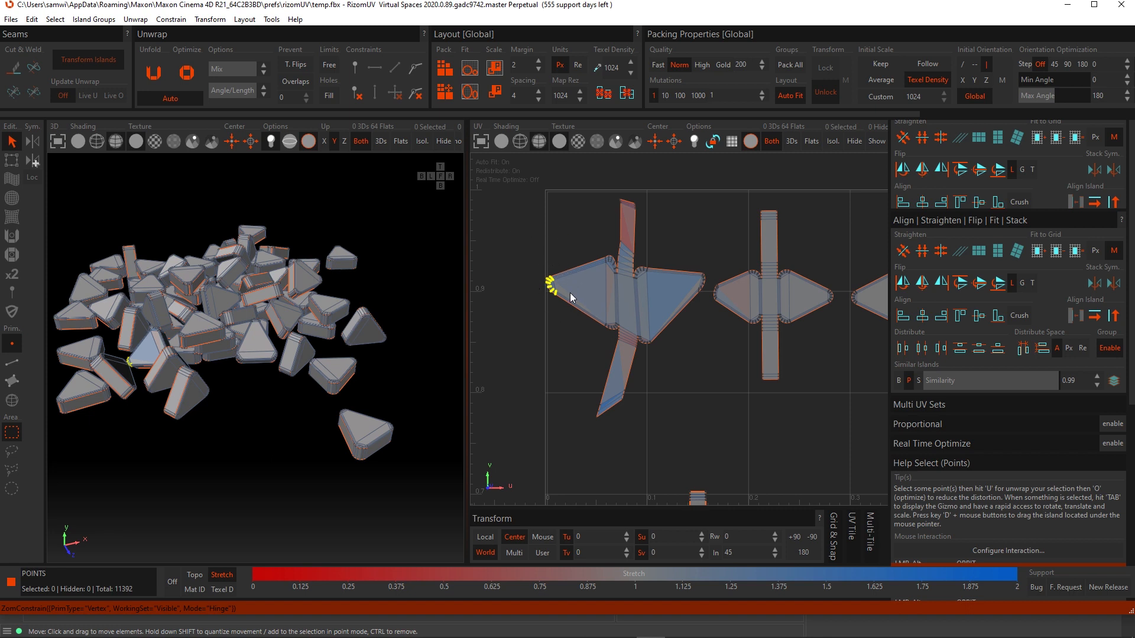
- Paint the island with the Optimize brush and unfold it, then undo both changes
{"action": "left_click", "coordinate": [12, 257]}
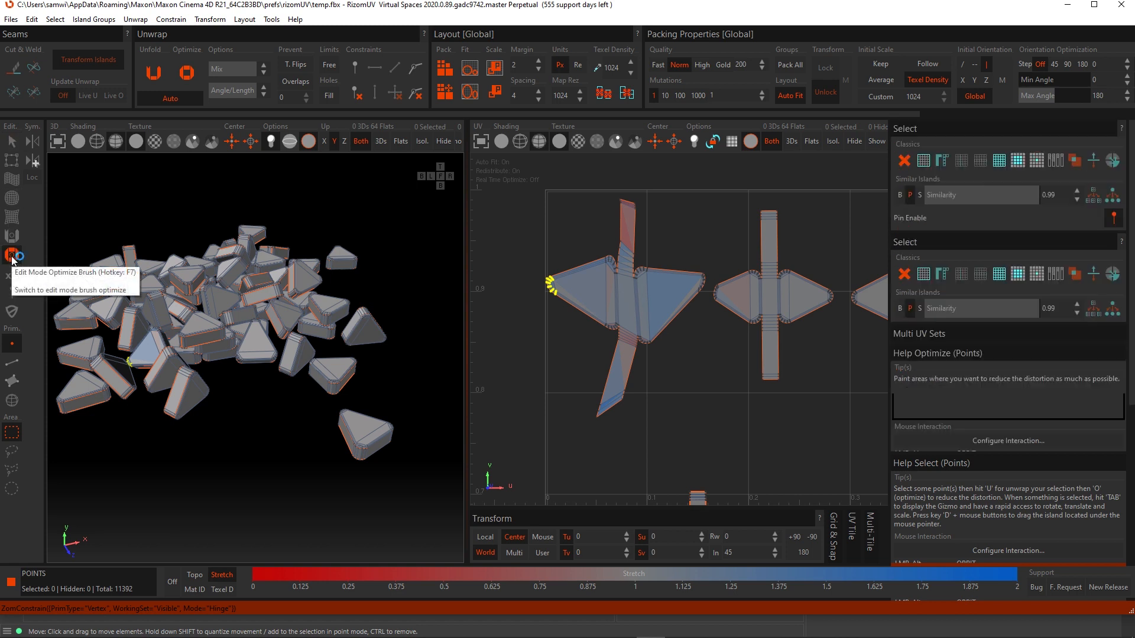
{"action": "mouse_move", "coordinate": [500, 300]}
{"action": "left_mouse_down"}
{"action": "mouse_move", "coordinate": [629, 299]}
{"action": "mouse_move", "coordinate": [609, 418]}
{"action": "mouse_move", "coordinate": [622, 352]}
{"action": "mouse_move", "coordinate": [616, 222]}
{"action": "mouse_move", "coordinate": [633, 274]}
{"action": "mouse_move", "coordinate": [575, 302]}
{"action": "mouse_move", "coordinate": [665, 282]}
{"action": "mouse_move", "coordinate": [642, 225]}
{"action": "mouse_move", "coordinate": [608, 233]}
{"action": "mouse_move", "coordinate": [600, 293]}
{"action": "mouse_move", "coordinate": [585, 313]}
{"action": "mouse_move", "coordinate": [625, 328]}
{"action": "mouse_move", "coordinate": [611, 410]}
{"action": "mouse_move", "coordinate": [657, 294]}
{"action": "mouse_move", "coordinate": [636, 233]}
{"action": "mouse_move", "coordinate": [629, 356]}
{"action": "mouse_move", "coordinate": [610, 416]}
{"action": "mouse_move", "coordinate": [641, 271]}
{"action": "mouse_move", "coordinate": [607, 307]}
{"action": "mouse_move", "coordinate": [551, 302]}
{"action": "mouse_move", "coordinate": [569, 276]}
{"action": "mouse_move", "coordinate": [636, 288]}
{"action": "mouse_move", "coordinate": [611, 401]}
{"action": "mouse_move", "coordinate": [645, 262]}
{"action": "mouse_move", "coordinate": [639, 246]}
{"action": "mouse_move", "coordinate": [630, 288]}
{"action": "left_mouse_up"}
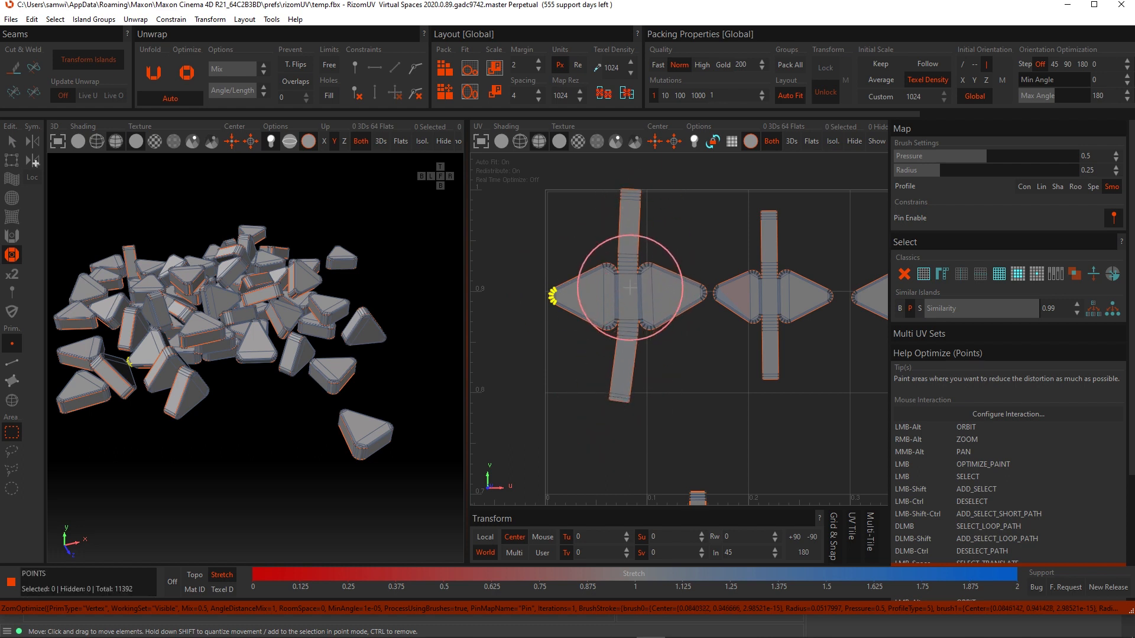
{"action": "key", "text": "u"}
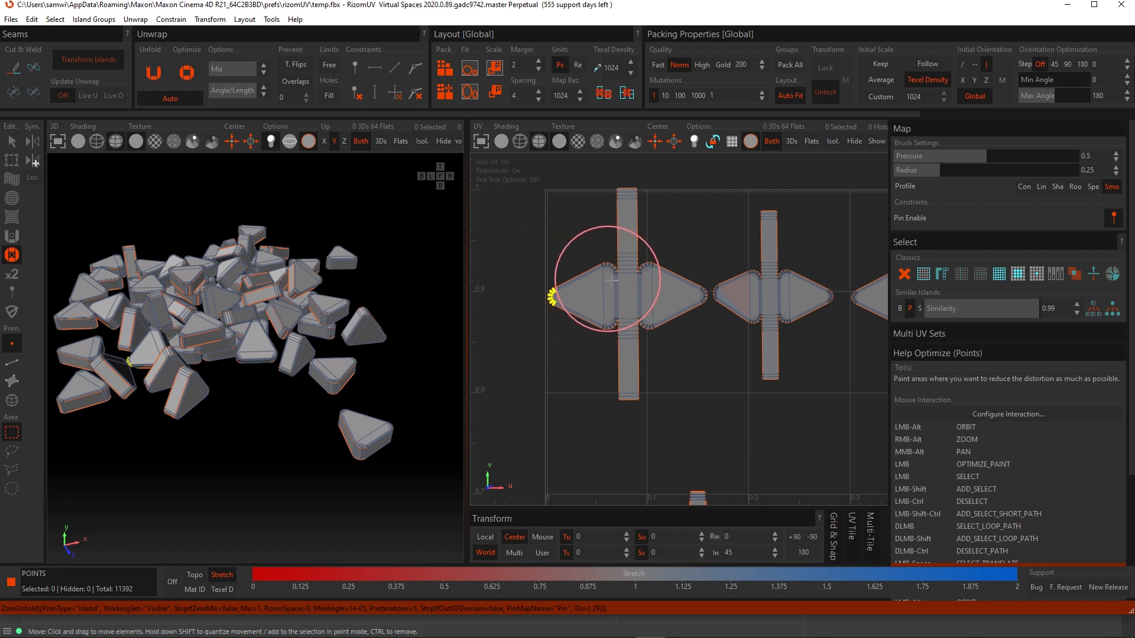
{"action": "key", "text": "ctrl+z"}
{"action": "key", "text": "ctrl+z"}
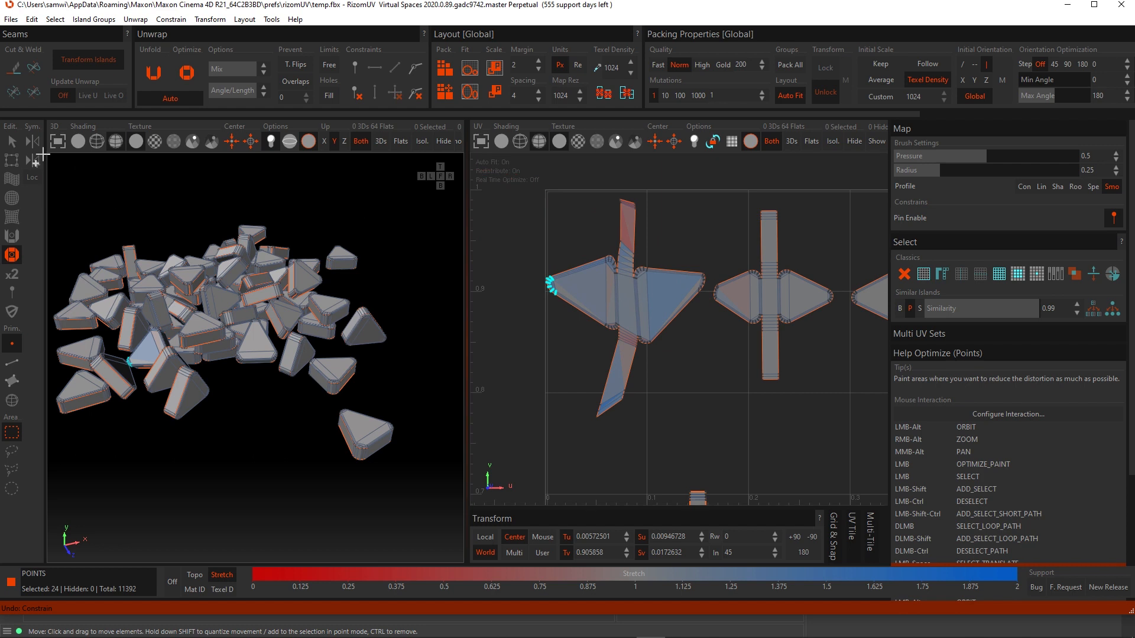
- Try unfolding the island again with its tip pinned, then undo the unfold
{"action": "left_click", "coordinate": [11, 141]}
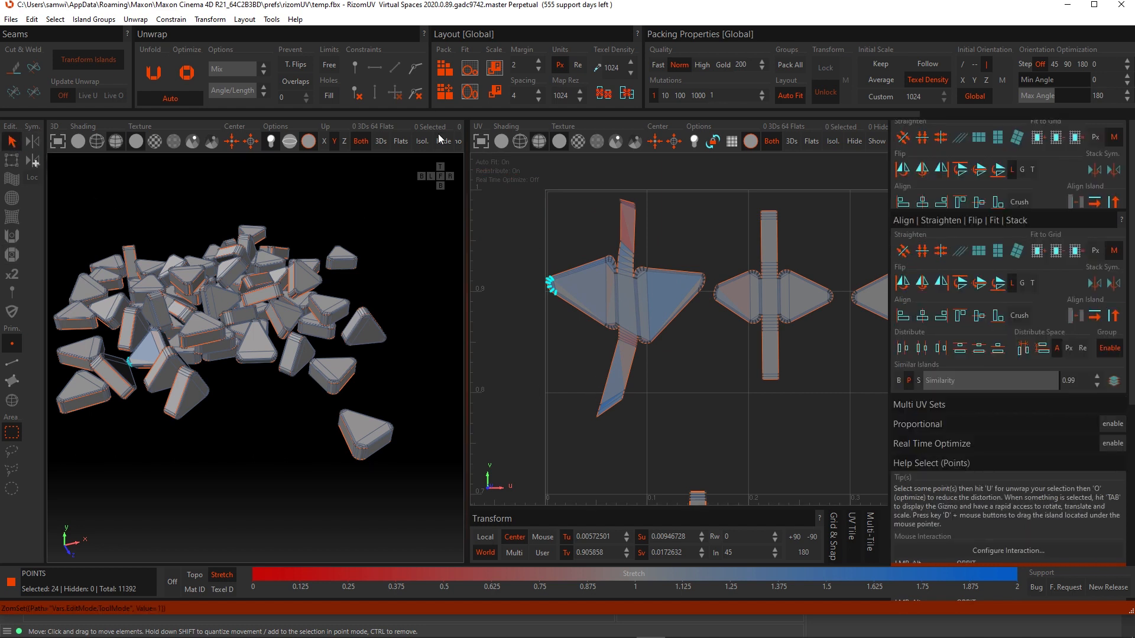
{"action": "left_click", "coordinate": [417, 69]}
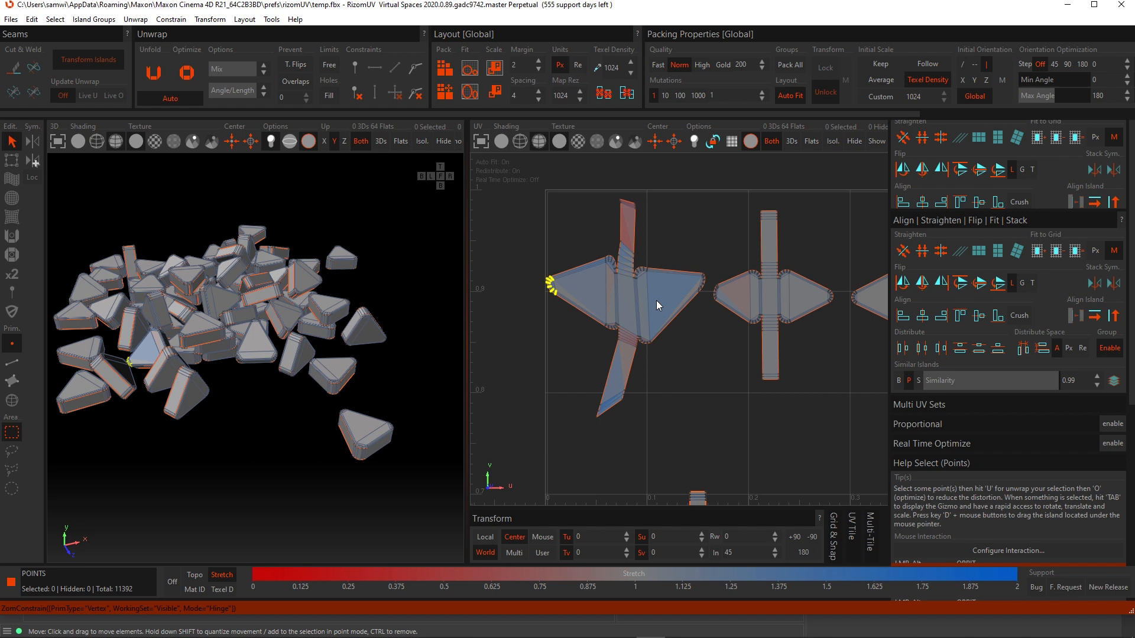
{"action": "key", "text": "u"}
{"action": "key", "text": "ctrl+z"}
- Paint over the distorted island with the Unfold brush to relax its shape
{"action": "left_click", "coordinate": [12, 236]}
{"action": "mouse_move", "coordinate": [678, 354]}
{"action": "left_mouse_down"}
{"action": "mouse_move", "coordinate": [601, 414]}
{"action": "mouse_move", "coordinate": [638, 309]}
{"action": "mouse_move", "coordinate": [643, 238]}
{"action": "mouse_move", "coordinate": [675, 303]}
{"action": "mouse_move", "coordinate": [622, 406]}
{"action": "mouse_move", "coordinate": [637, 285]}
{"action": "mouse_move", "coordinate": [608, 361]}
{"action": "mouse_move", "coordinate": [626, 314]}
{"action": "mouse_move", "coordinate": [590, 280]}
{"action": "mouse_move", "coordinate": [559, 276]}
{"action": "mouse_move", "coordinate": [541, 303]}
{"action": "mouse_move", "coordinate": [557, 282]}
{"action": "mouse_move", "coordinate": [609, 286]}
{"action": "mouse_move", "coordinate": [635, 211]}
{"action": "mouse_move", "coordinate": [641, 355]}
{"action": "mouse_move", "coordinate": [662, 343]}
{"action": "mouse_move", "coordinate": [691, 269]}
{"action": "mouse_move", "coordinate": [646, 250]}
{"action": "mouse_move", "coordinate": [625, 281]}
{"action": "mouse_move", "coordinate": [603, 407]}
{"action": "mouse_move", "coordinate": [592, 285]}
{"action": "mouse_move", "coordinate": [579, 310]}
{"action": "mouse_move", "coordinate": [628, 235]}
{"action": "mouse_move", "coordinate": [633, 382]}
{"action": "mouse_move", "coordinate": [664, 380]}
{"action": "mouse_move", "coordinate": [680, 396]}
{"action": "left_mouse_up"}
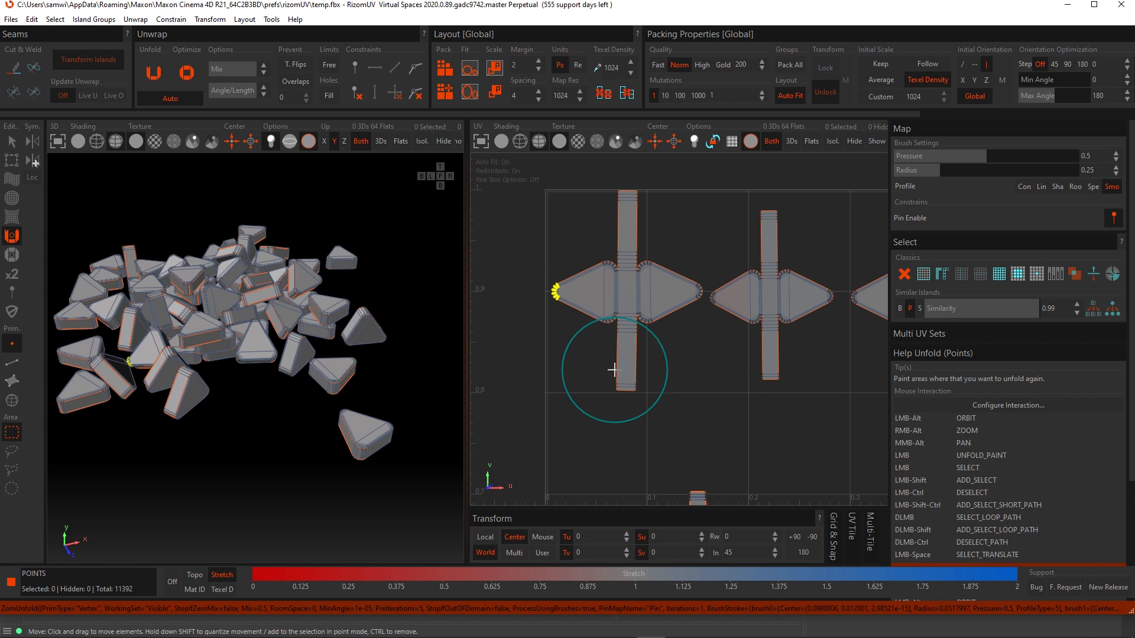
- Open the Preferences dialog, enable Auto Save and open the folder browser for the auto save path
{"action": "left_click", "coordinate": [33, 20]}
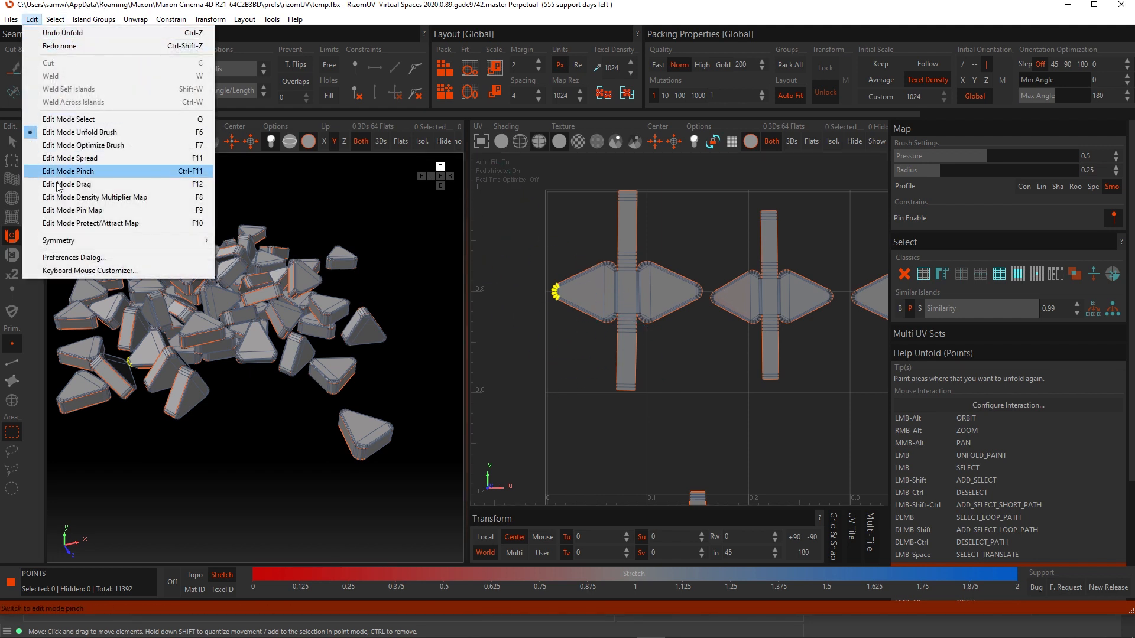
{"action": "left_click", "coordinate": [80, 259]}
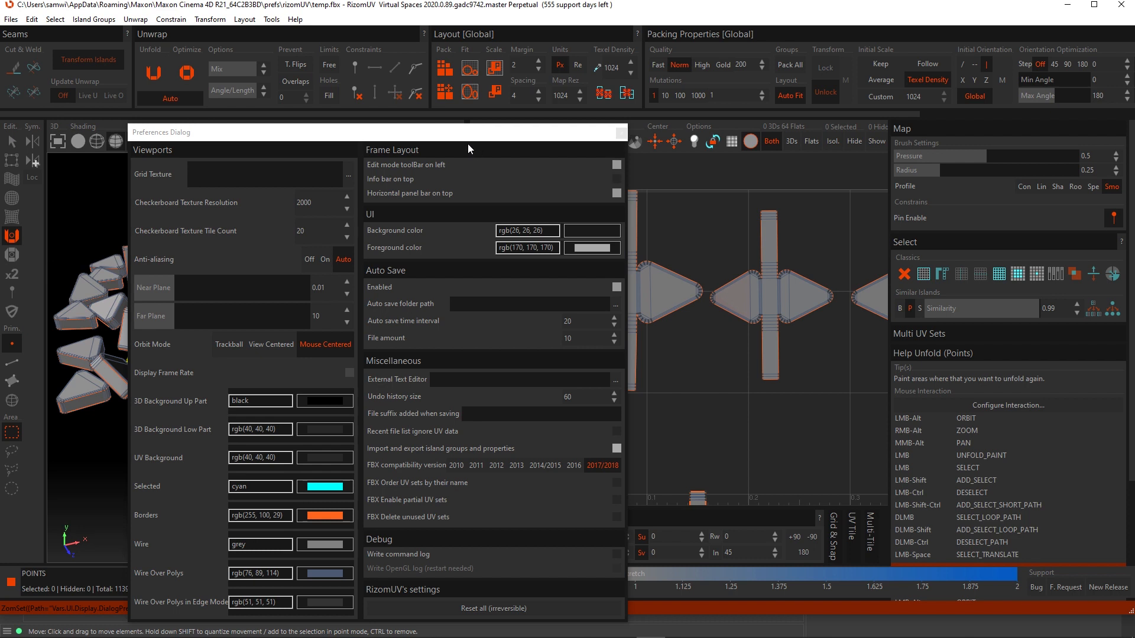
{"action": "left_click_drag", "start_coordinate": [456, 134], "coordinate": [572, 39]}
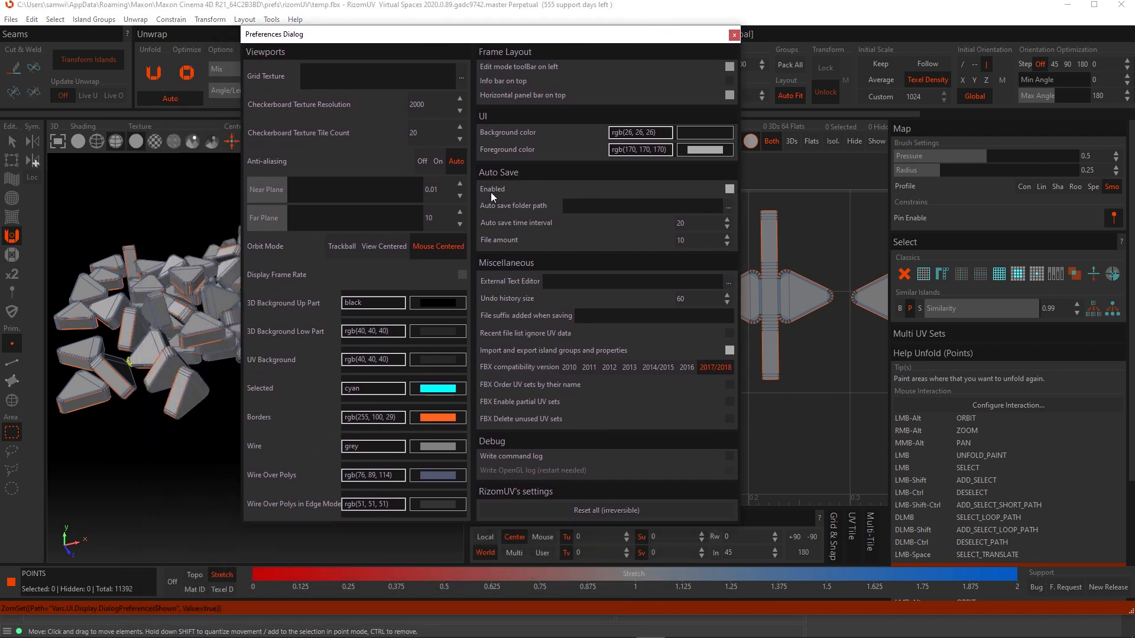
{"action": "left_click", "coordinate": [730, 188]}
{"action": "left_click", "coordinate": [730, 190]}
{"action": "left_click", "coordinate": [729, 207]}
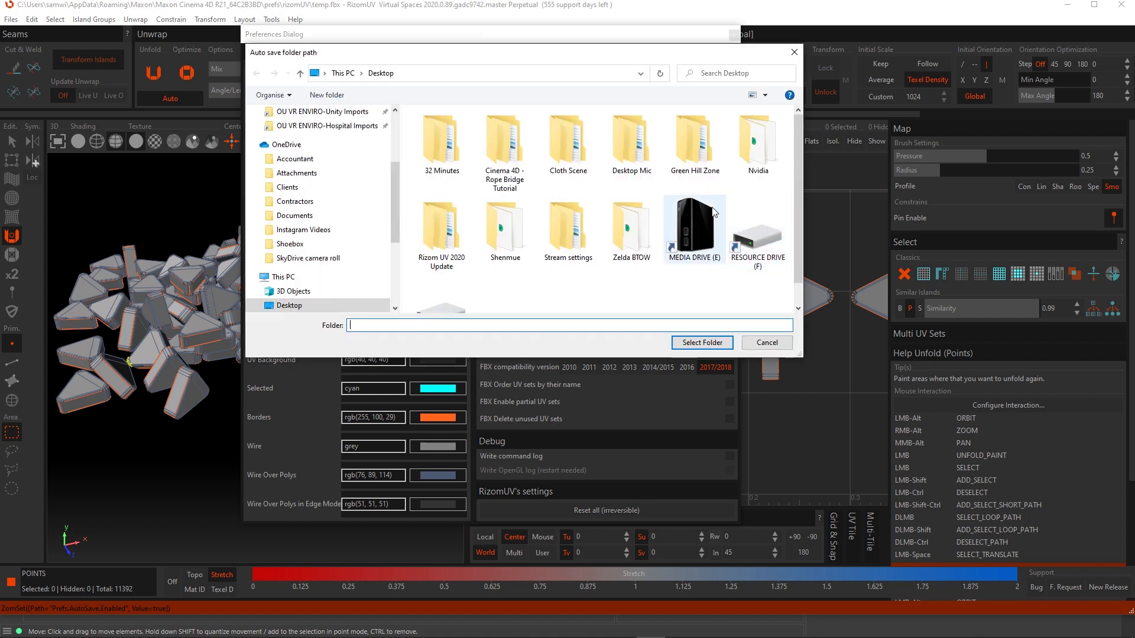
{"action": "left_click", "coordinate": [793, 53]}
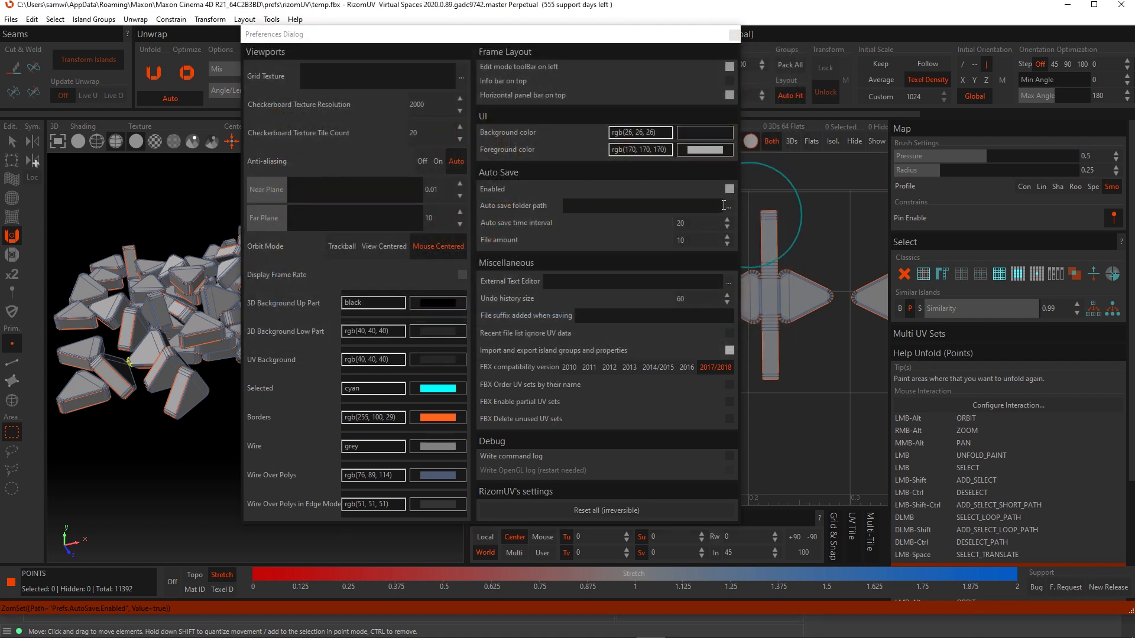
- Examine the auto save path, file amount and command log preferences, then close the Preferences dialog
{"action": "left_click", "coordinate": [684, 205]}
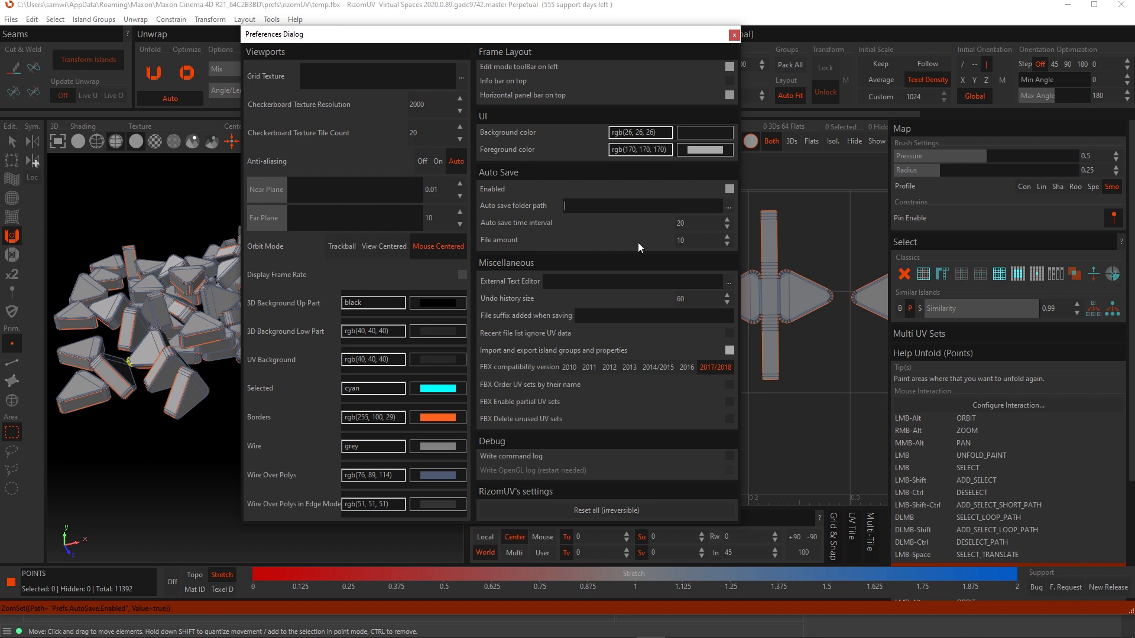
{"action": "left_click", "coordinate": [693, 241]}
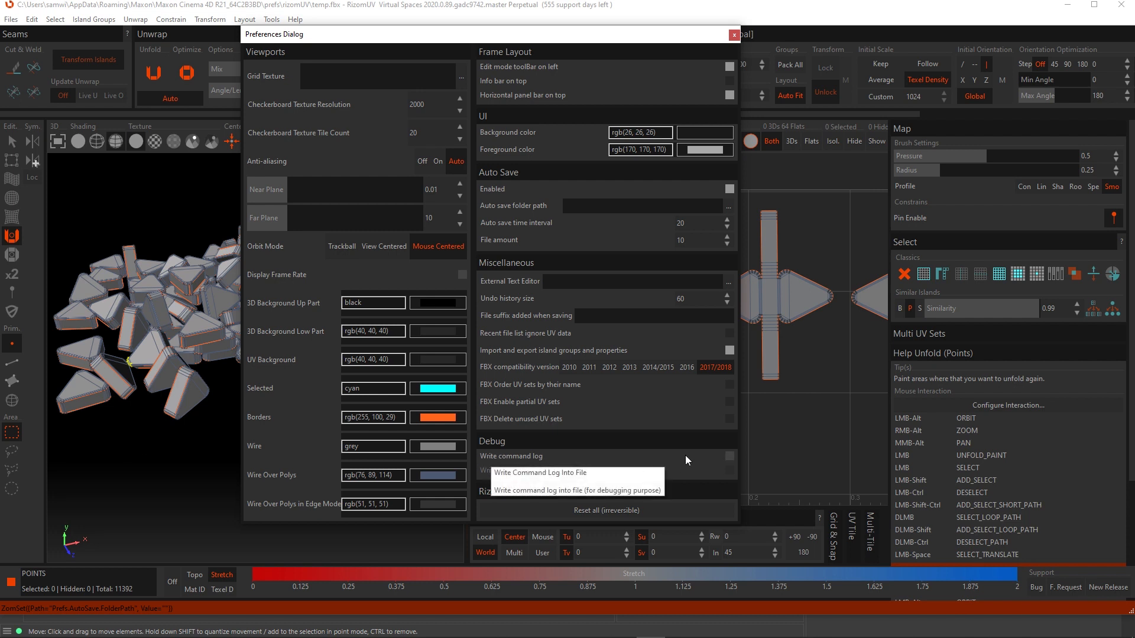
{"action": "left_click", "coordinate": [729, 456]}
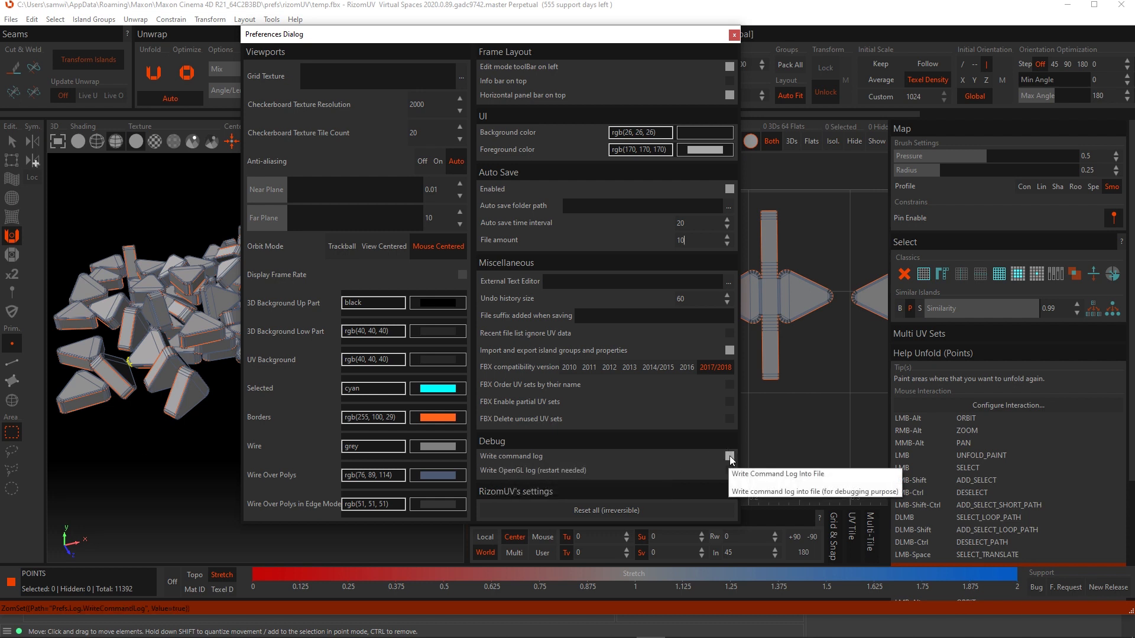
{"action": "left_click", "coordinate": [729, 456]}
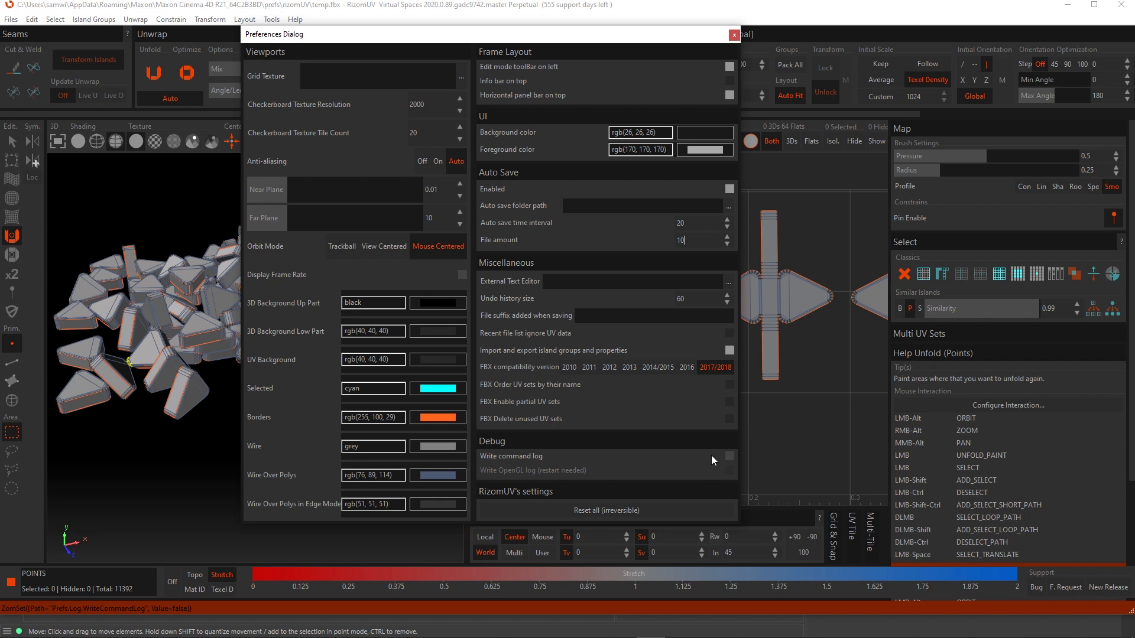
{"action": "left_click", "coordinate": [730, 456]}
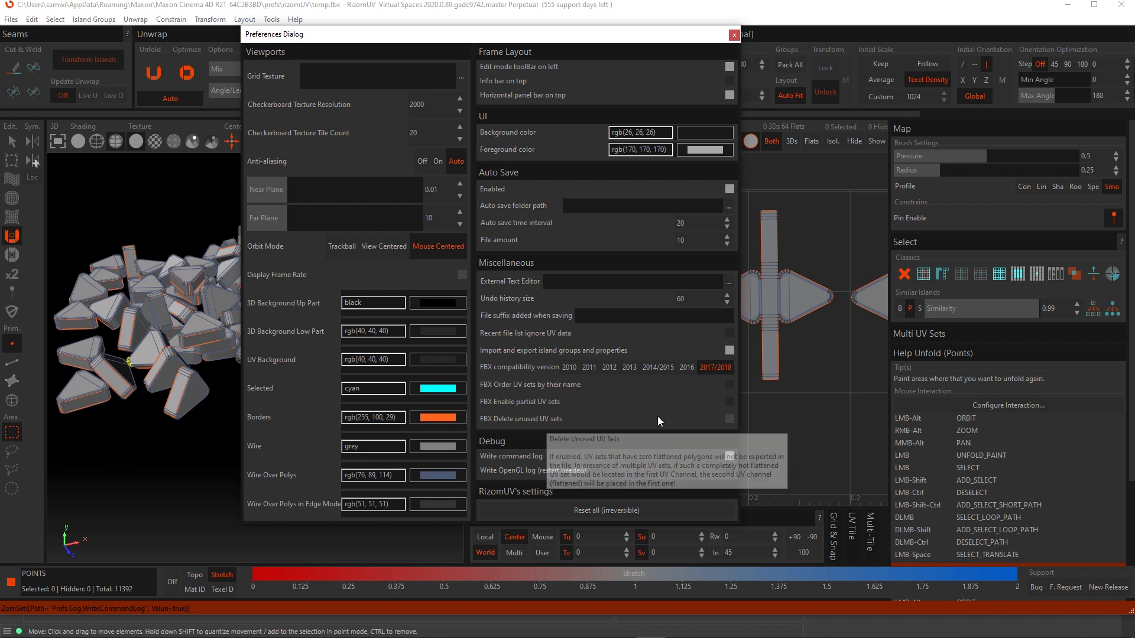
{"action": "left_click", "coordinate": [733, 35]}
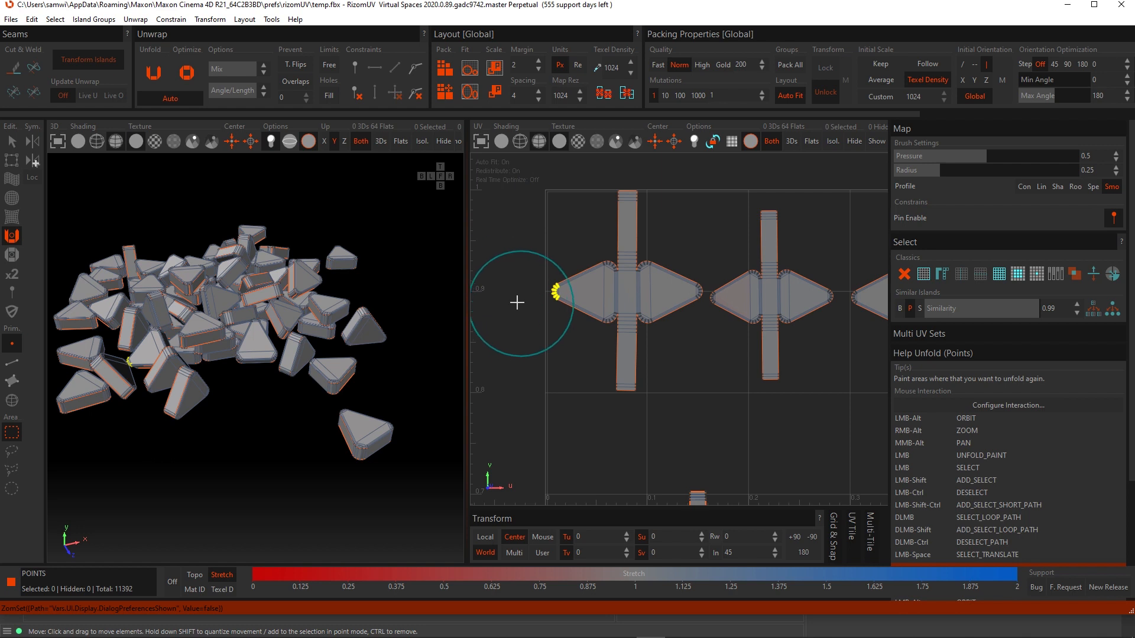
- Select the pinned tip points of the island and remove their pin
{"action": "left_click", "coordinate": [12, 140]}
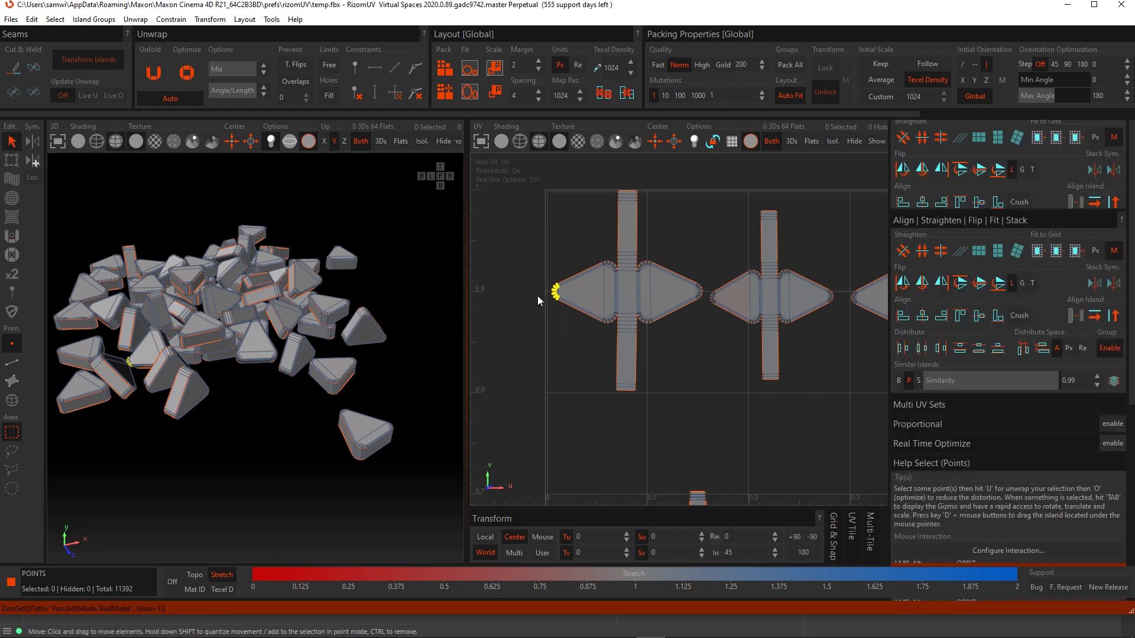
{"action": "left_click_drag", "start_coordinate": [529, 262], "coordinate": [566, 313]}
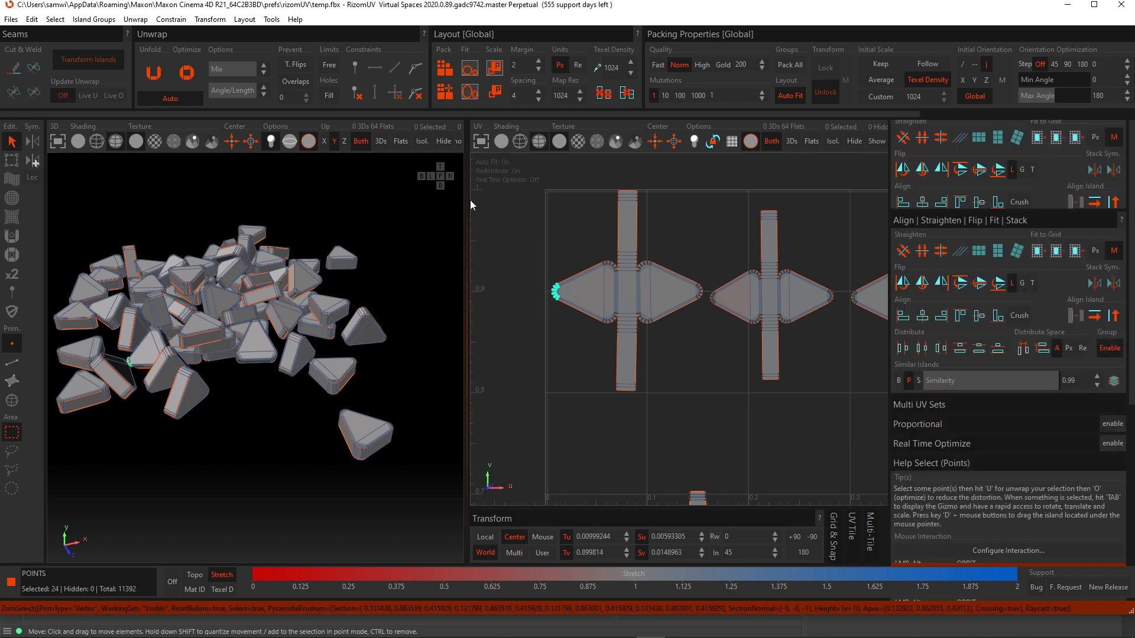
{"action": "left_click", "coordinate": [418, 97]}
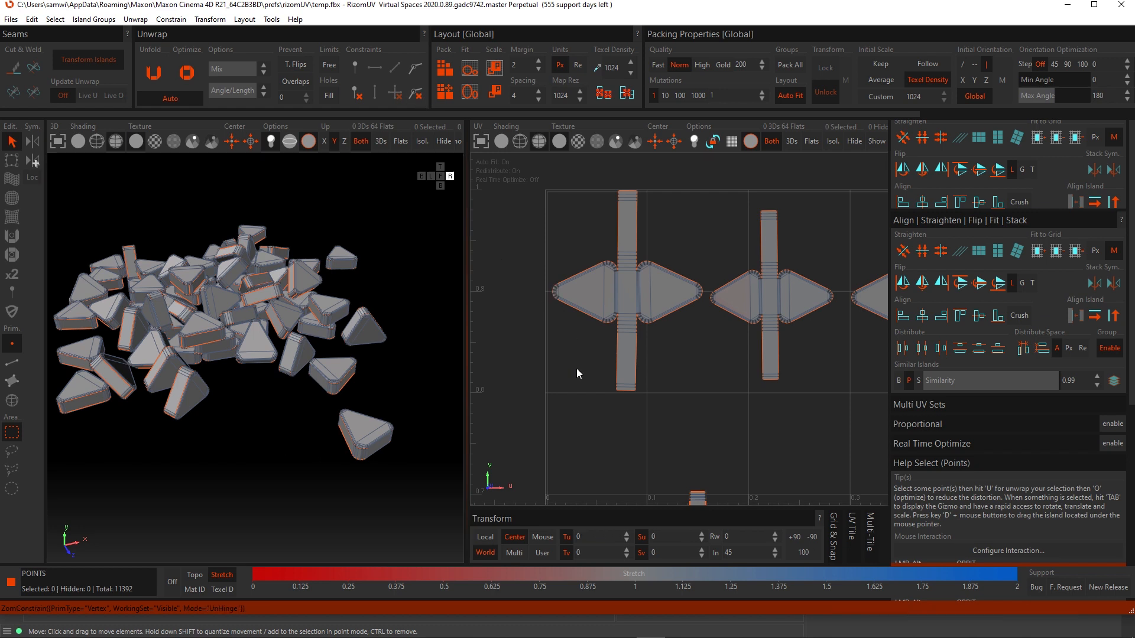
- Return to edge selection mode to work on the object pile pieces
{"action": "scroll", "coordinate": [577, 385], "scroll_direction": "down", "scroll_amount": 5}
{"action": "middle_click_drag", "start_coordinate": [518, 405], "coordinate": [683, 350], "text": "alt"}
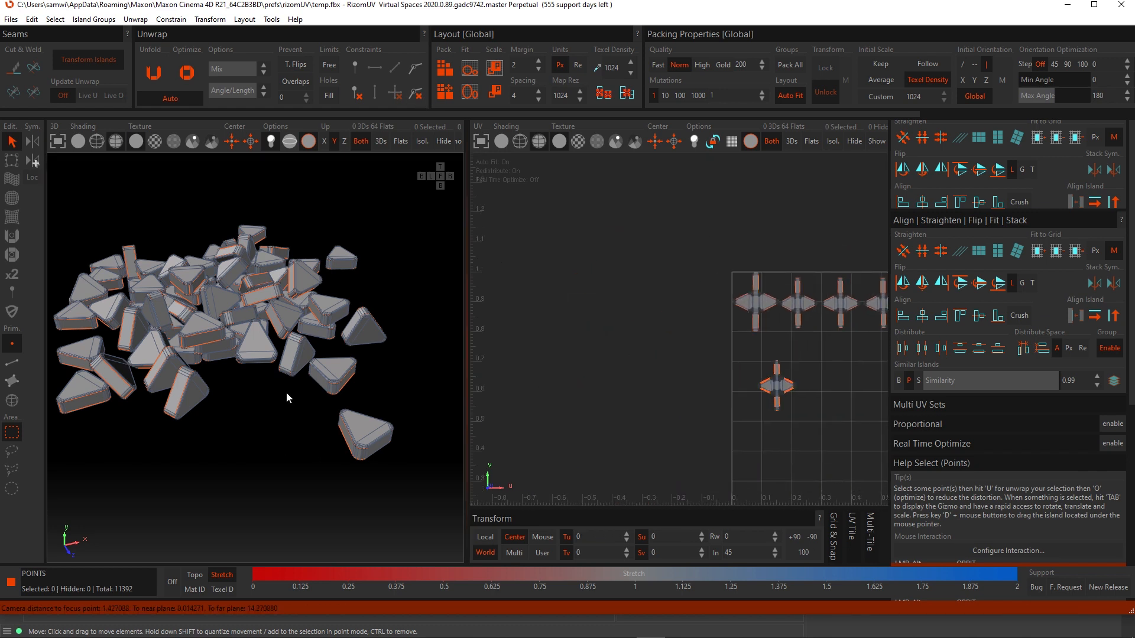
{"action": "scroll", "coordinate": [270, 302], "scroll_direction": "down", "scroll_amount": 3}
{"action": "middle_click_drag", "start_coordinate": [285, 299], "coordinate": [324, 328], "text": "alt"}
{"action": "left_click_drag", "start_coordinate": [307, 325], "coordinate": [260, 331], "text": "alt"}
{"action": "scroll", "coordinate": [262, 340], "scroll_direction": "up", "scroll_amount": 5}
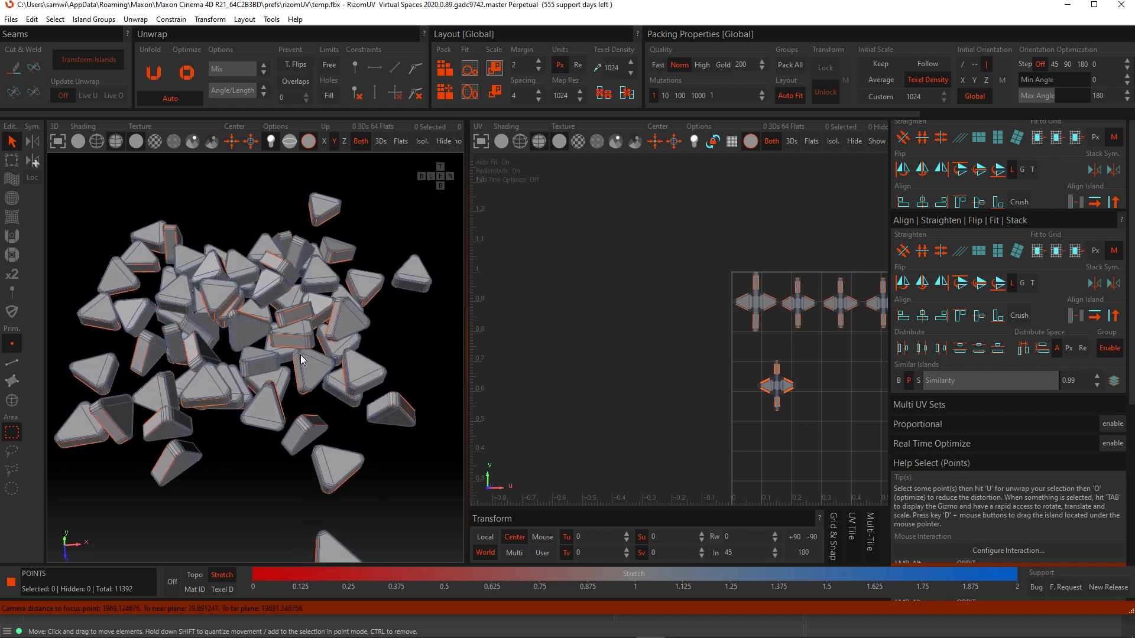
{"action": "left_click", "coordinate": [11, 362]}
{"action": "left_click_drag", "start_coordinate": [278, 293], "coordinate": [260, 324], "text": "alt"}
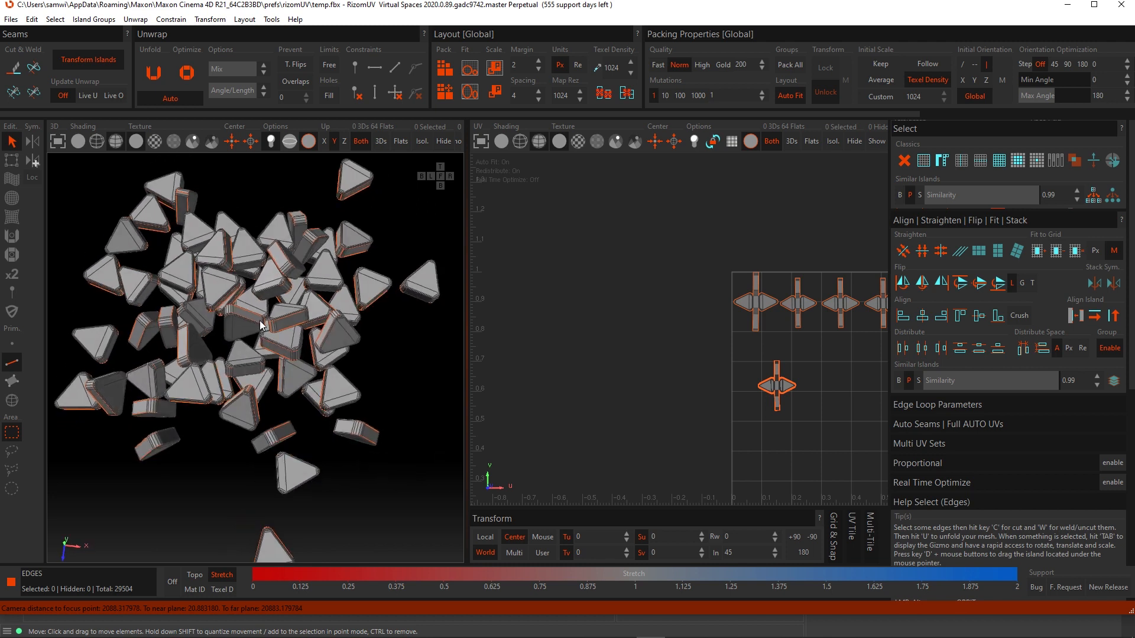
- Switch to polygon selection mode and box-select the polygons of a cluster of pieces in the pile
{"action": "left_click", "coordinate": [12, 381]}
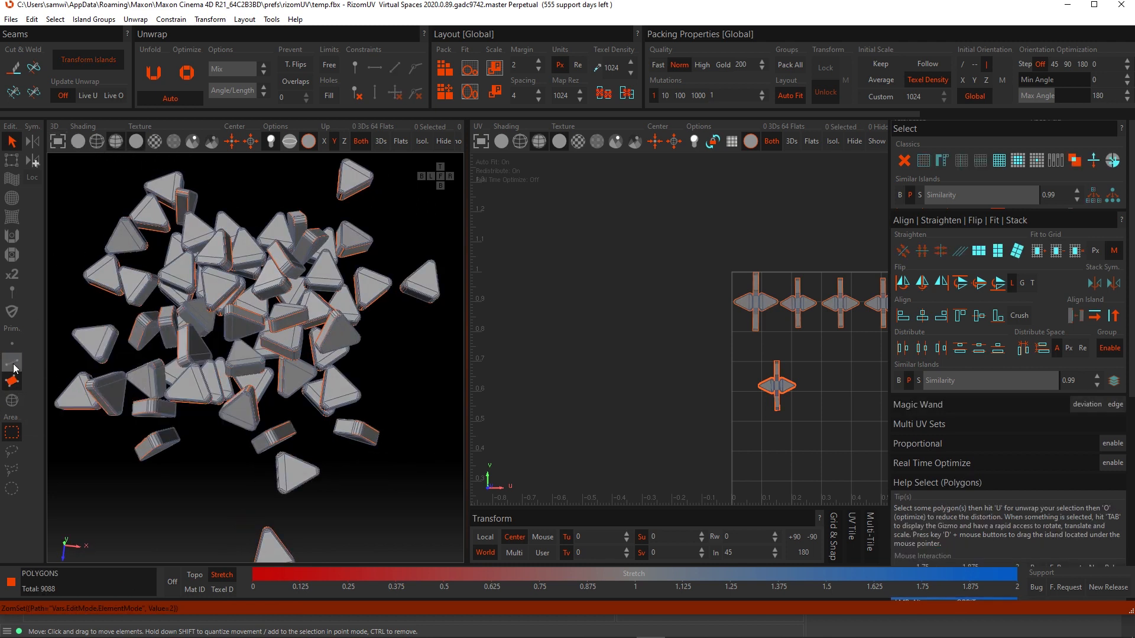
{"action": "left_click_drag", "start_coordinate": [252, 277], "coordinate": [304, 325]}
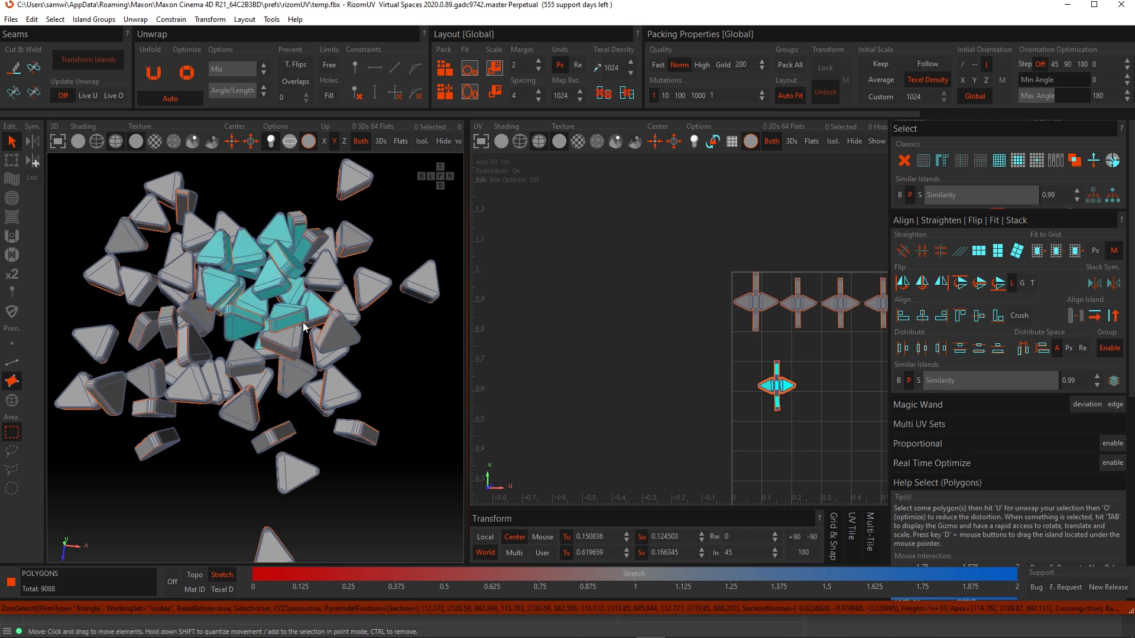
- Orbit and zoom around the object pile to examine the selected pieces from several angles
{"action": "left_click_drag", "start_coordinate": [236, 257], "coordinate": [292, 37], "text": "alt"}
{"action": "scroll", "coordinate": [268, 260], "scroll_direction": "up", "scroll_amount": 5}
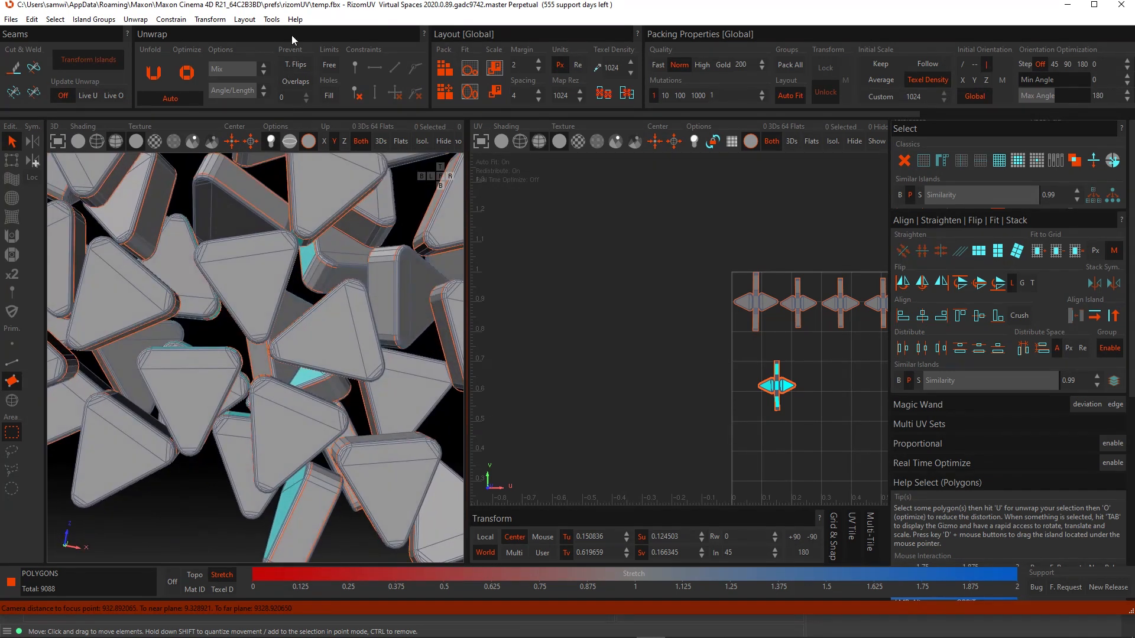
{"action": "scroll", "coordinate": [320, 261], "scroll_direction": "down", "scroll_amount": 6}
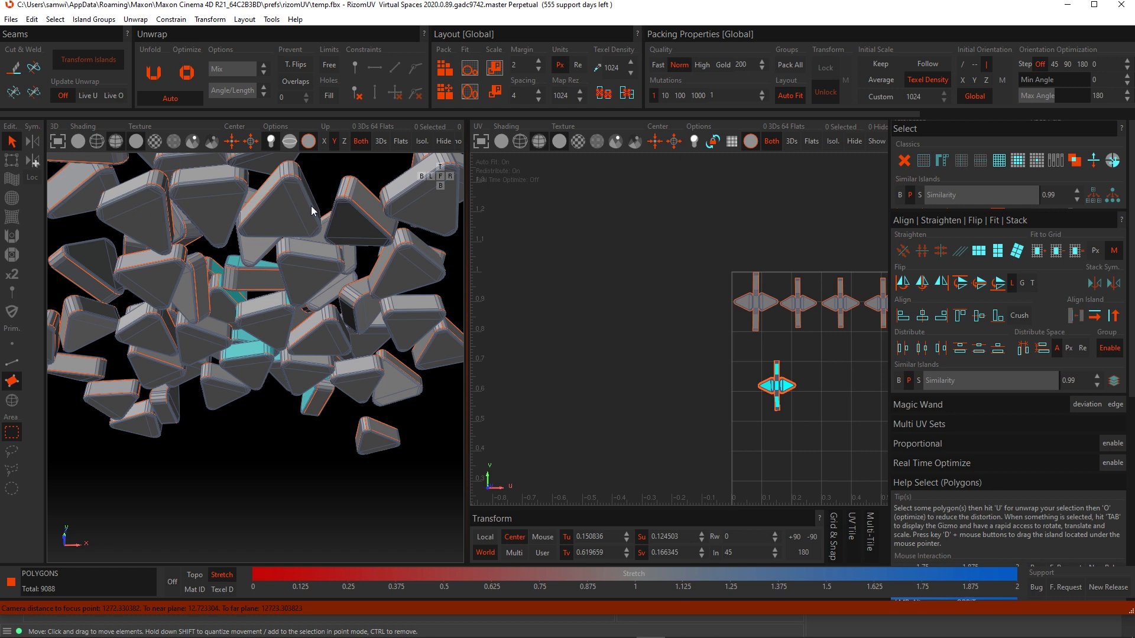
{"action": "left_click_drag", "start_coordinate": [242, 256], "coordinate": [250, 430], "text": "alt"}
{"action": "middle_click_drag", "start_coordinate": [270, 248], "coordinate": [254, 395], "text": "alt"}
{"action": "scroll", "coordinate": [255, 391], "scroll_direction": "down", "scroll_amount": 7}
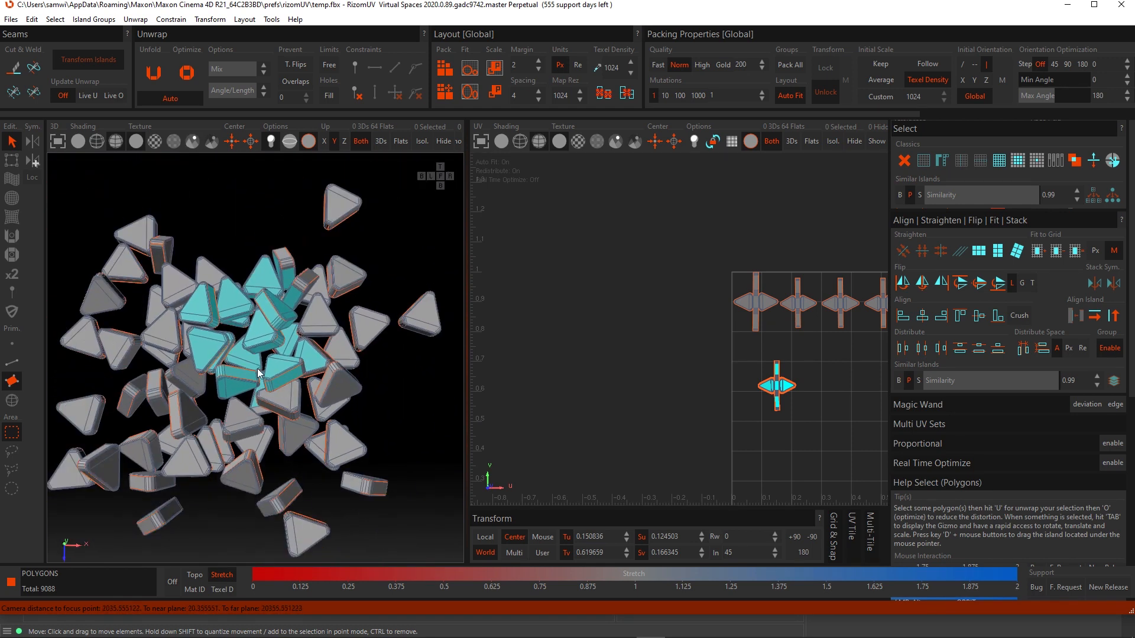
{"action": "middle_click_drag", "start_coordinate": [269, 254], "coordinate": [303, 288], "text": "alt"}
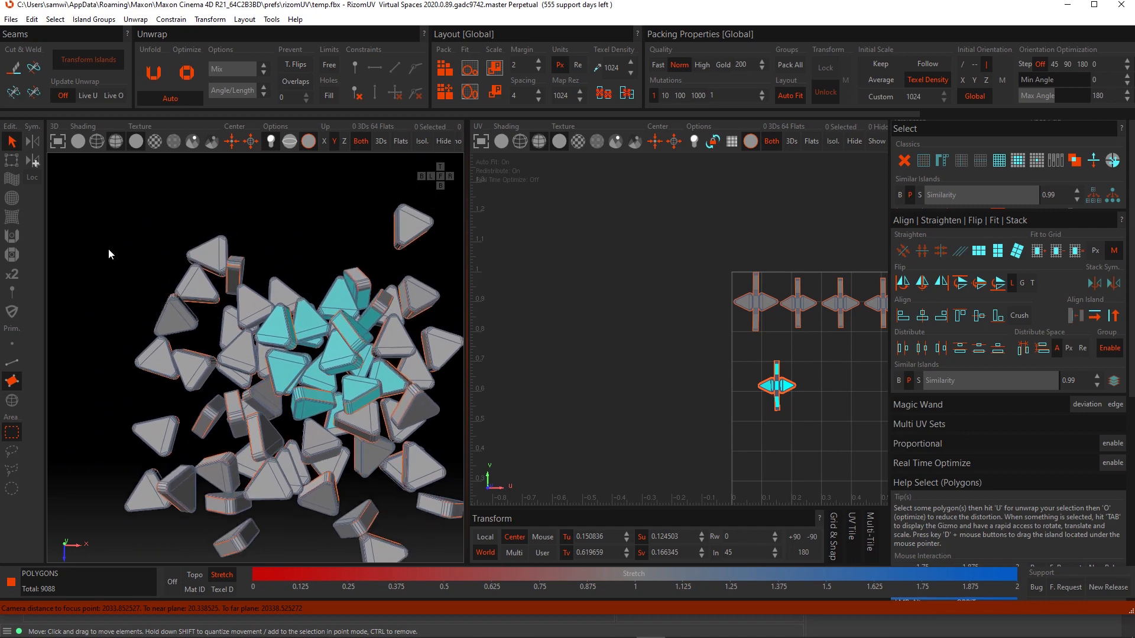
{"action": "left_click_drag", "start_coordinate": [148, 223], "coordinate": [150, 256], "text": "alt"}
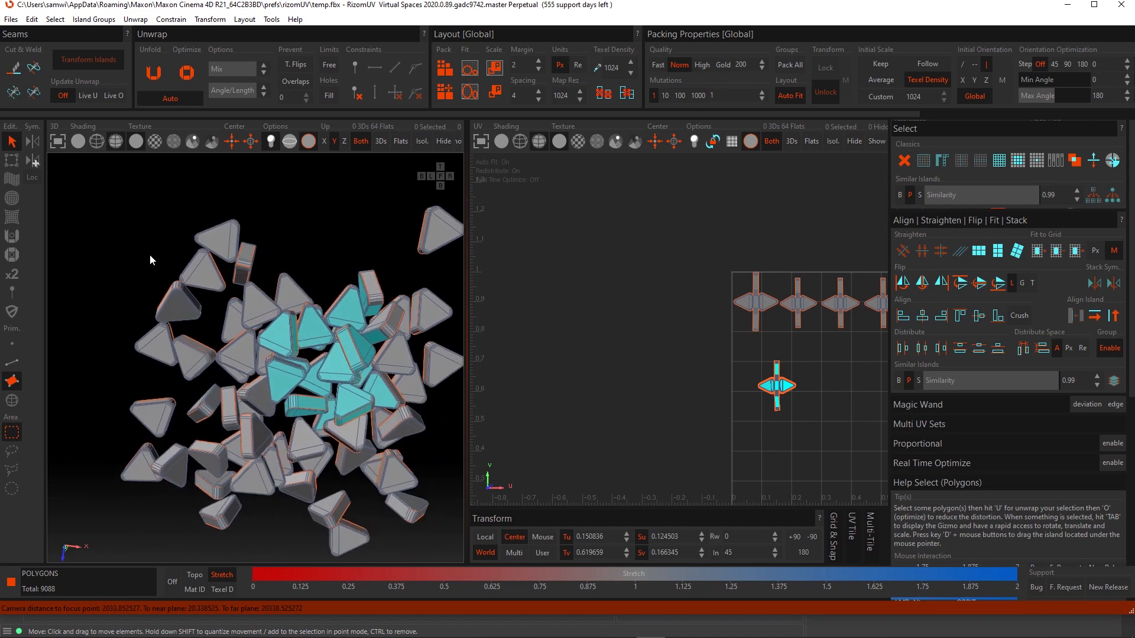
{"action": "middle_click_drag", "start_coordinate": [144, 198], "coordinate": [248, 285], "text": "alt"}
{"action": "scroll", "coordinate": [250, 331], "scroll_direction": "up", "scroll_amount": 8}
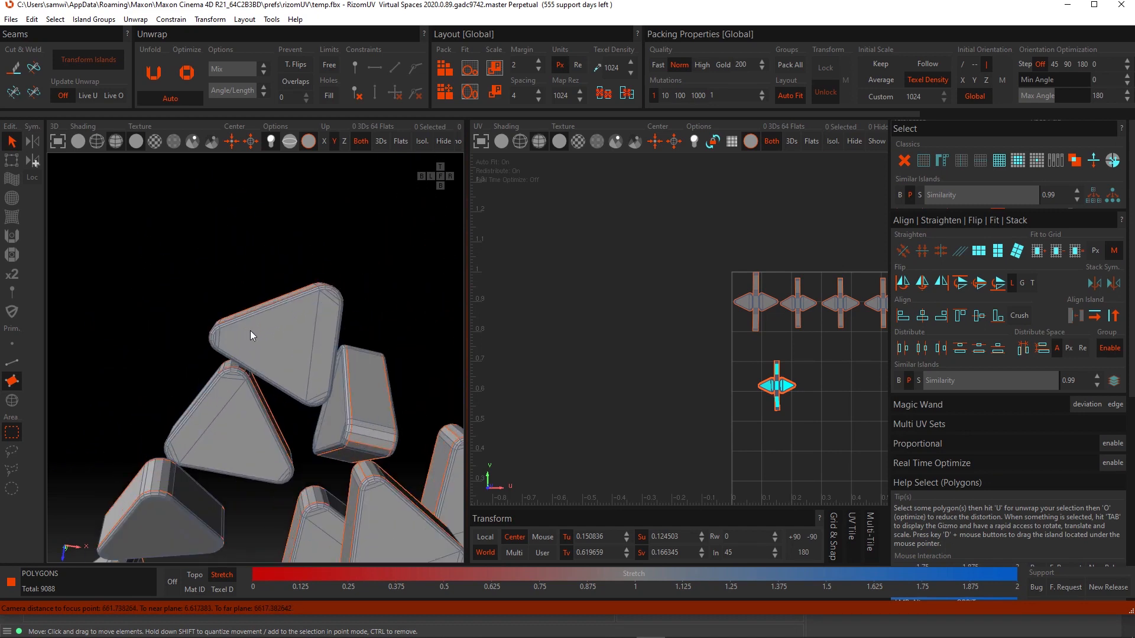
{"action": "left_click_drag", "start_coordinate": [251, 331], "coordinate": [281, 329], "text": "alt"}
- Switch to edge mode, box-select edges along a piece's rim, then clear the selection and frame the view
{"action": "left_click", "coordinate": [11, 362]}
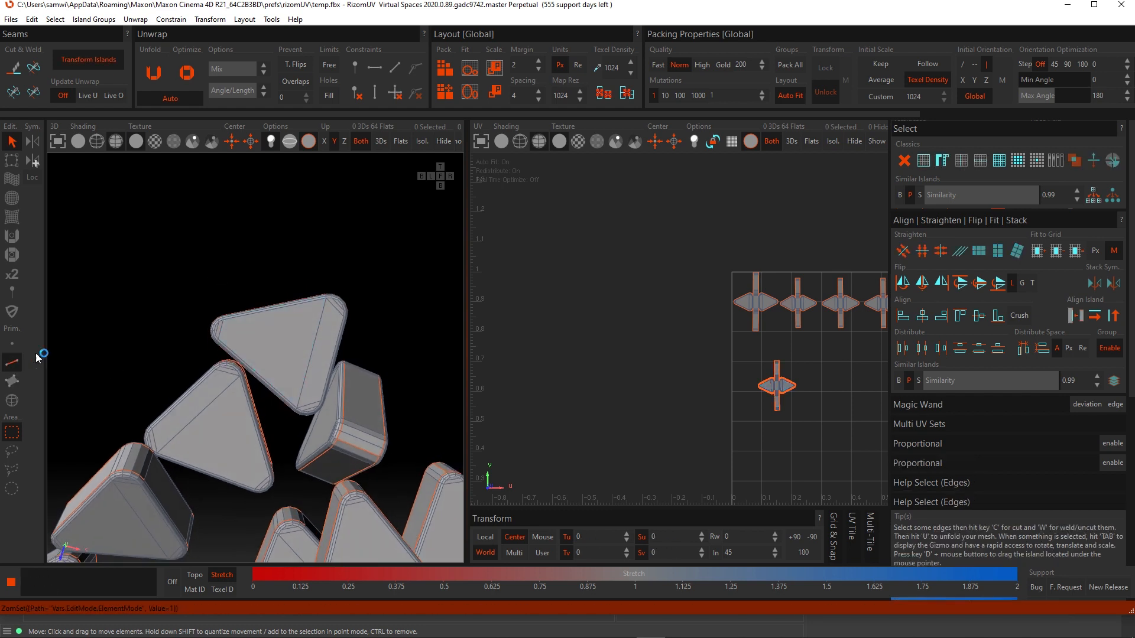
{"action": "left_click_drag", "start_coordinate": [278, 318], "coordinate": [497, 110]}
{"action": "scroll", "coordinate": [305, 320], "scroll_direction": "up", "scroll_amount": 5}
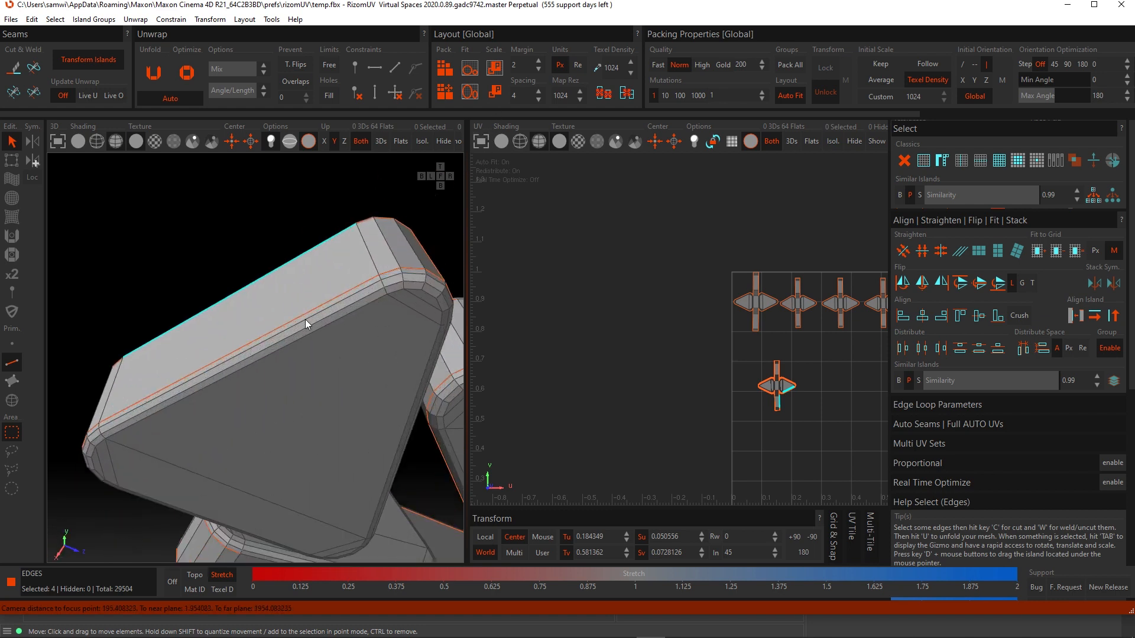
{"action": "left_click_drag", "start_coordinate": [305, 319], "coordinate": [336, 341], "text": "alt"}
{"action": "scroll", "coordinate": [189, 454], "scroll_direction": "down", "scroll_amount": 6}
{"action": "scroll", "coordinate": [223, 370], "scroll_direction": "down", "scroll_amount": 5}
{"action": "scroll", "coordinate": [423, 354], "scroll_direction": "up", "scroll_amount": 2}
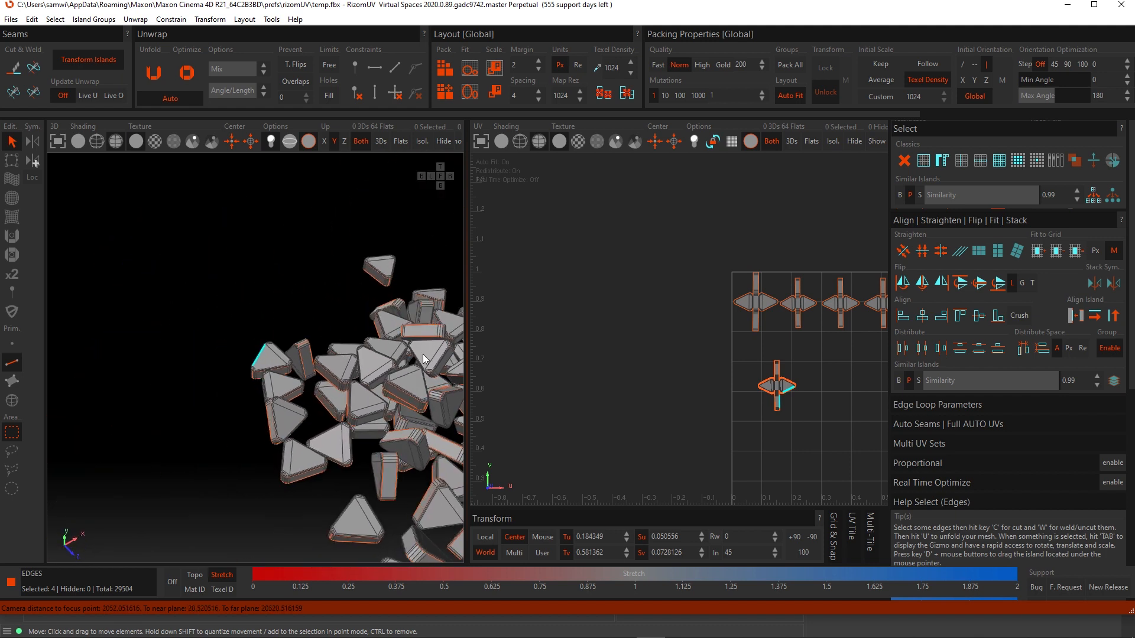
{"action": "left_click_drag", "start_coordinate": [423, 353], "coordinate": [185, 430], "text": "alt"}
{"action": "key", "text": "f"}
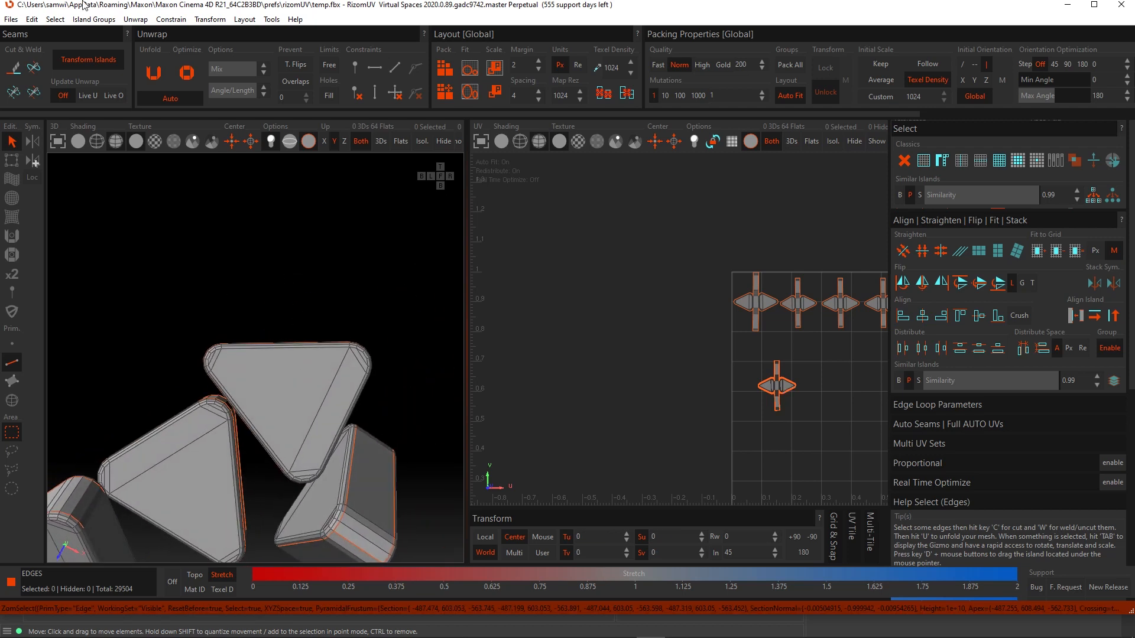
- Switch the 3D view to wireframe shading and box-select edges through the front piece, then clear the selection
{"action": "left_click", "coordinate": [96, 141]}
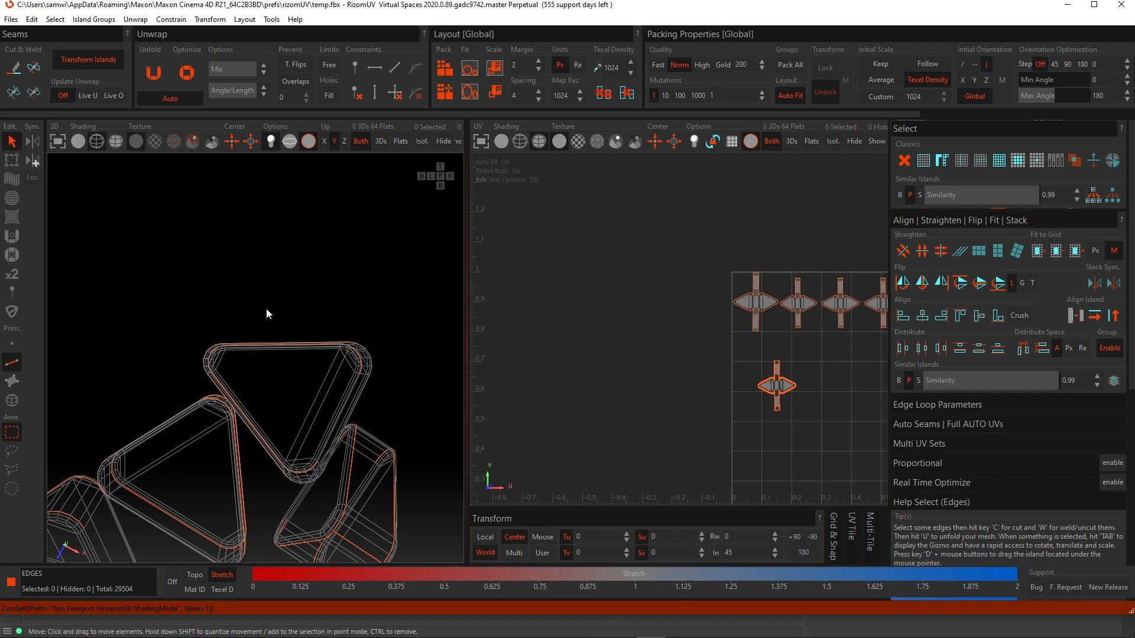
{"action": "left_click_drag", "start_coordinate": [266, 313], "coordinate": [307, 318]}
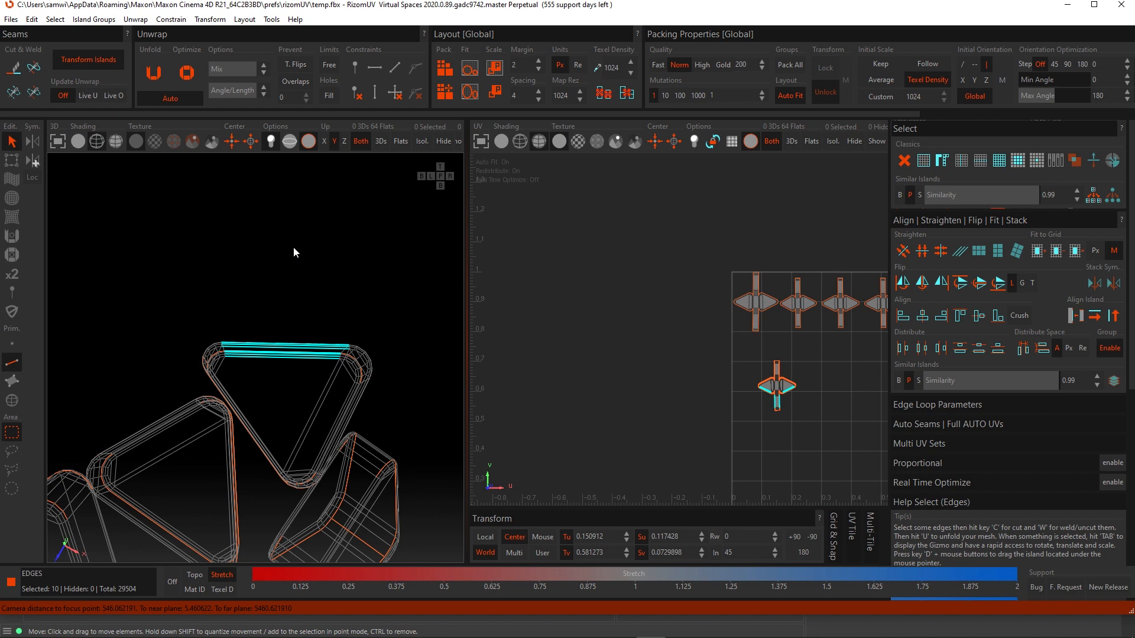
{"action": "left_click_drag", "start_coordinate": [293, 246], "coordinate": [386, 290]}
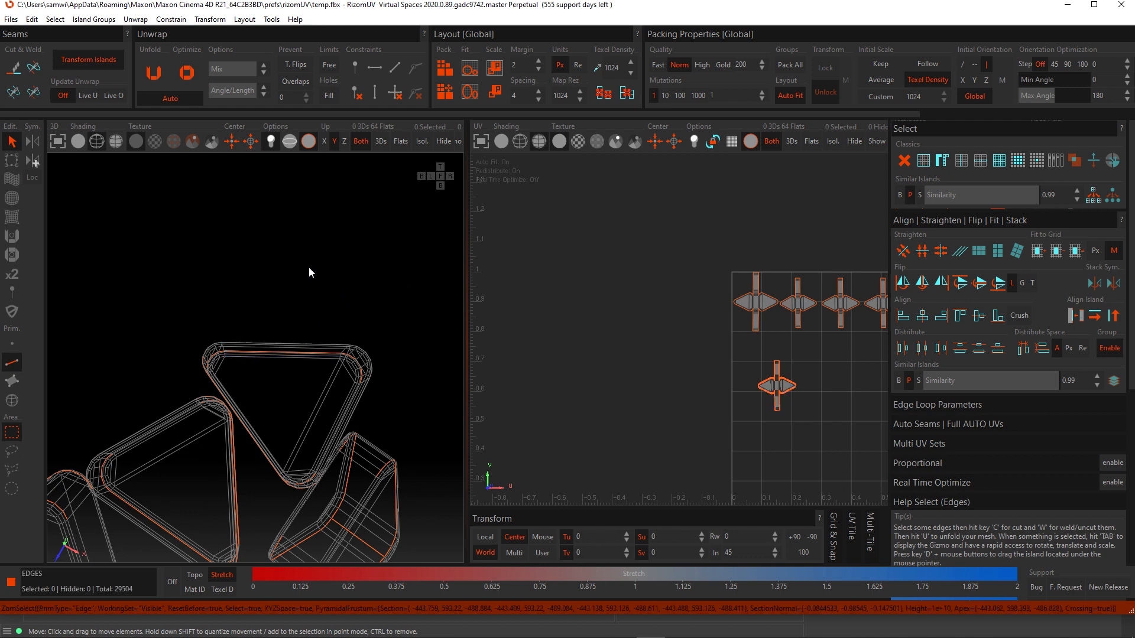
{"action": "left_click", "coordinate": [31, 20]}
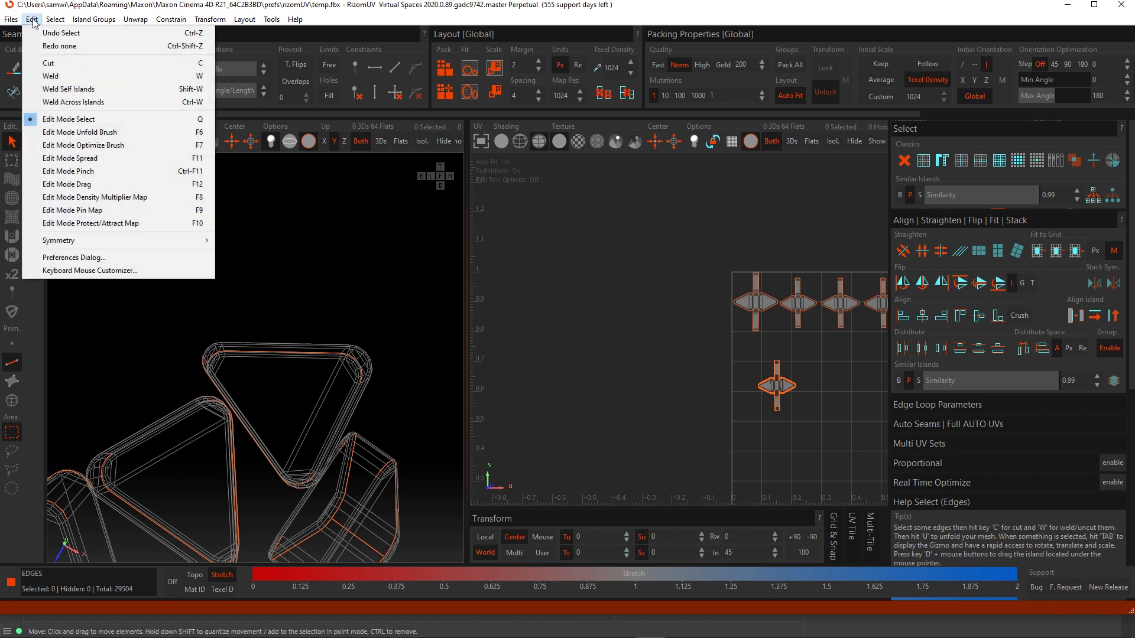
{"action": "left_click", "coordinate": [56, 20]}
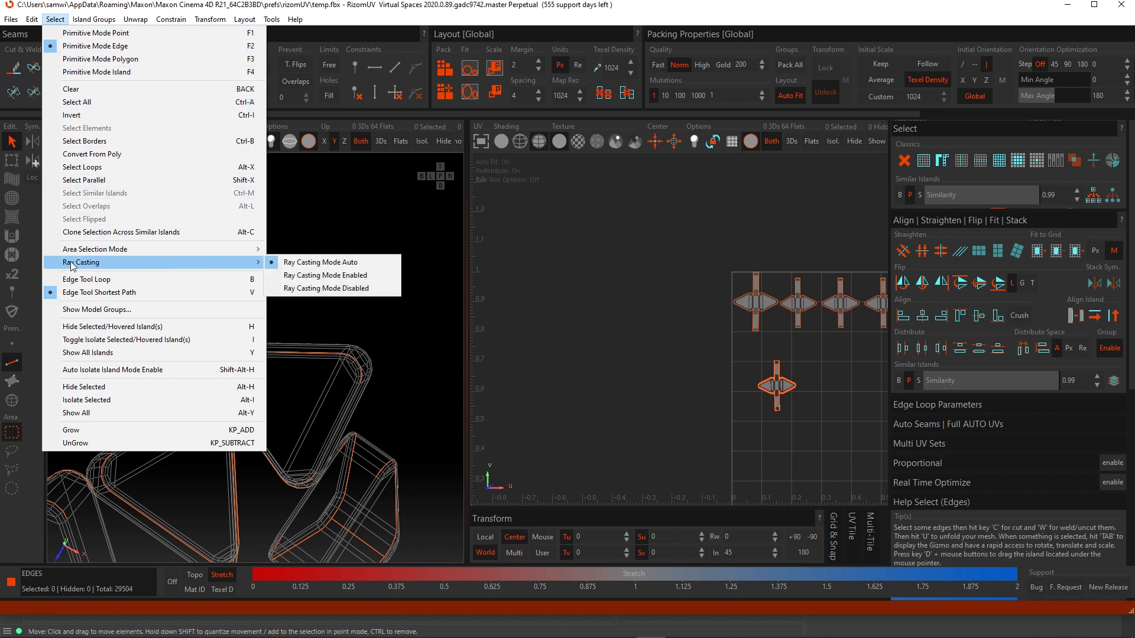
{"action": "mouse_move", "coordinate": [212, 267]}
{"action": "left_click", "coordinate": [280, 2]}
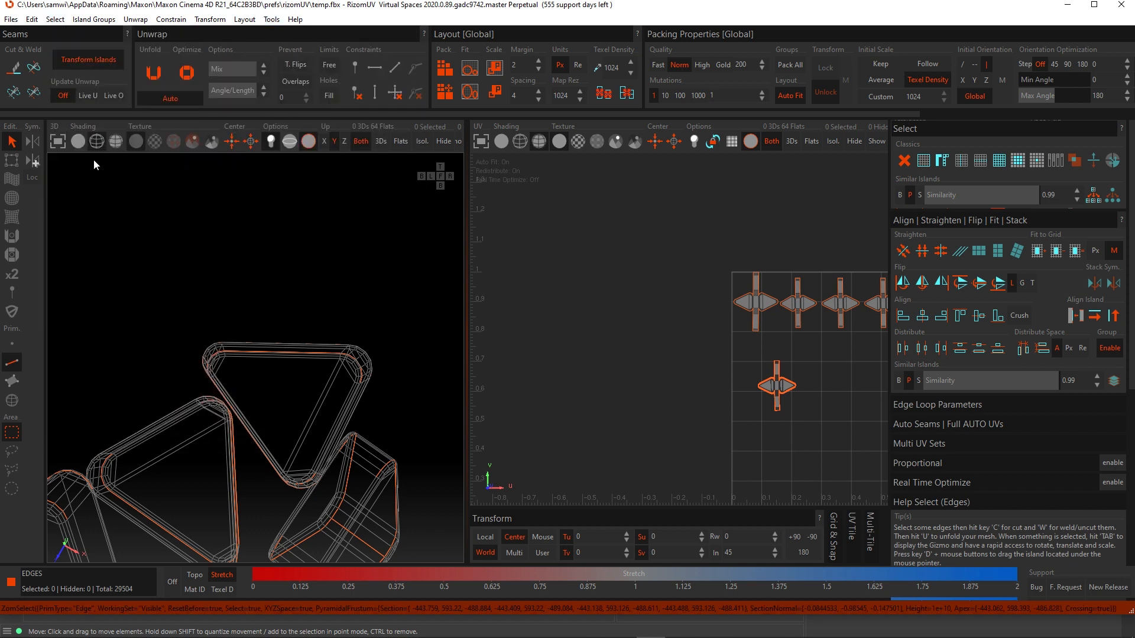
- Restore solid shading in the 3D view and test box-selecting edges across the front triangular piece
{"action": "left_click", "coordinate": [115, 142]}
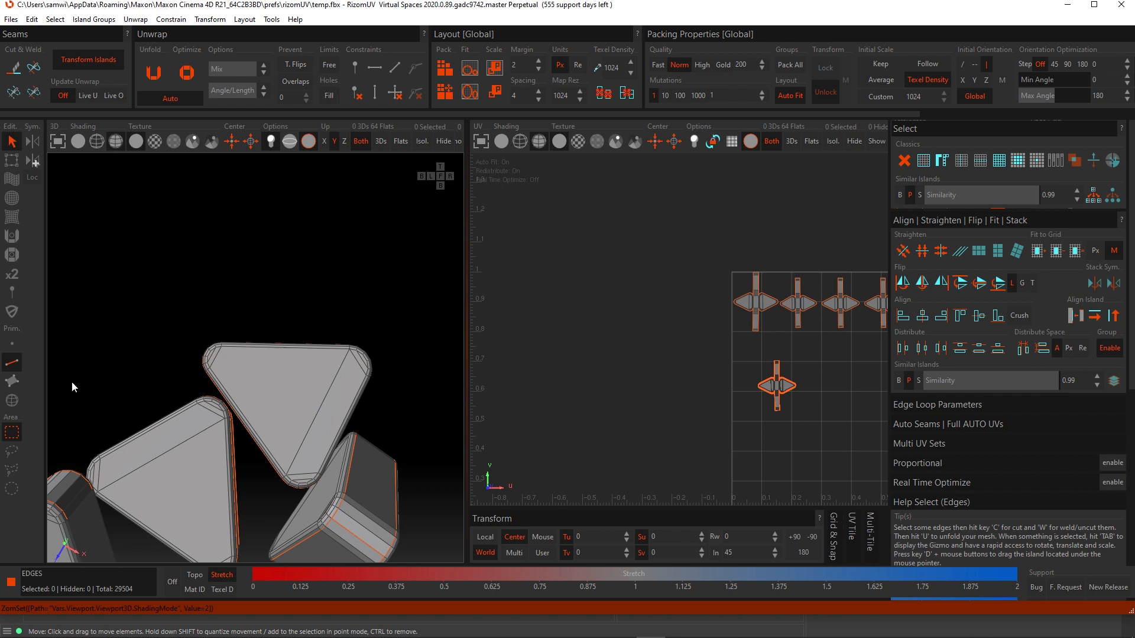
{"action": "left_click", "coordinate": [289, 368]}
{"action": "middle_click_drag", "start_coordinate": [286, 363], "coordinate": [272, 247]}
{"action": "left_click", "coordinate": [271, 253]}
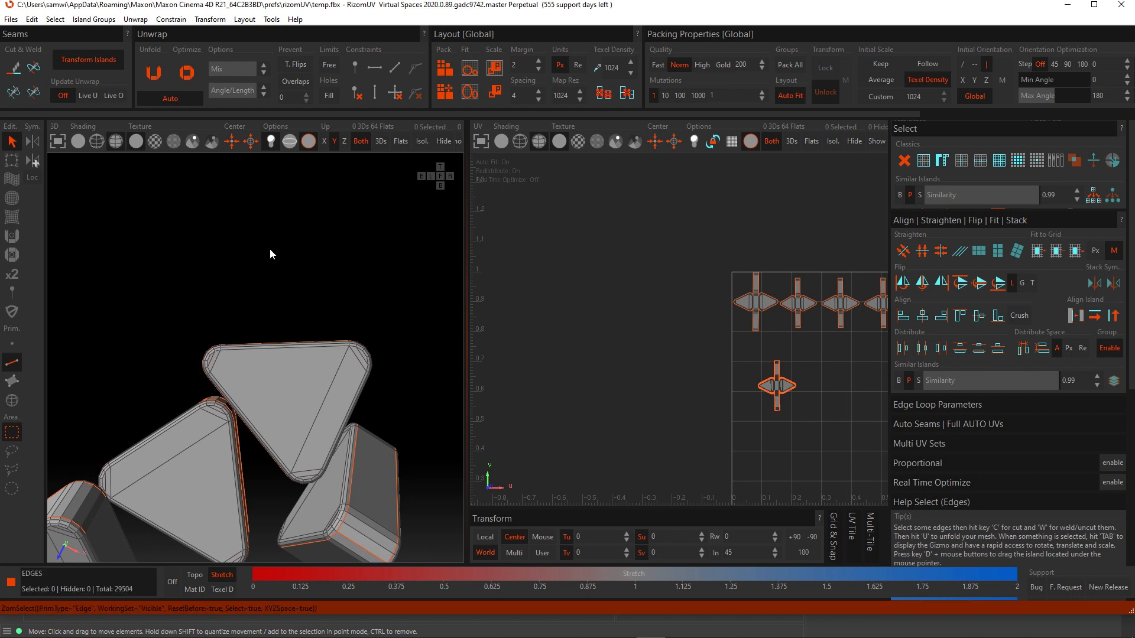
- Set Ray Casting selection mode to Disabled and box-select edges across the front piece again
{"action": "left_click", "coordinate": [55, 19]}
{"action": "mouse_move", "coordinate": [254, 262]}
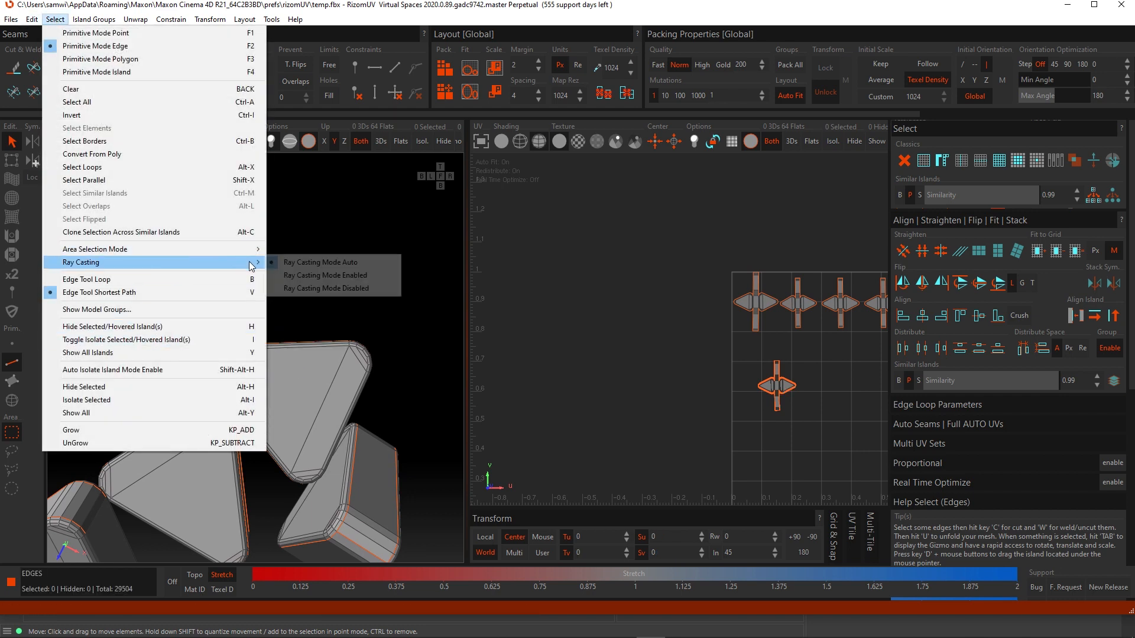
{"action": "left_click", "coordinate": [342, 290]}
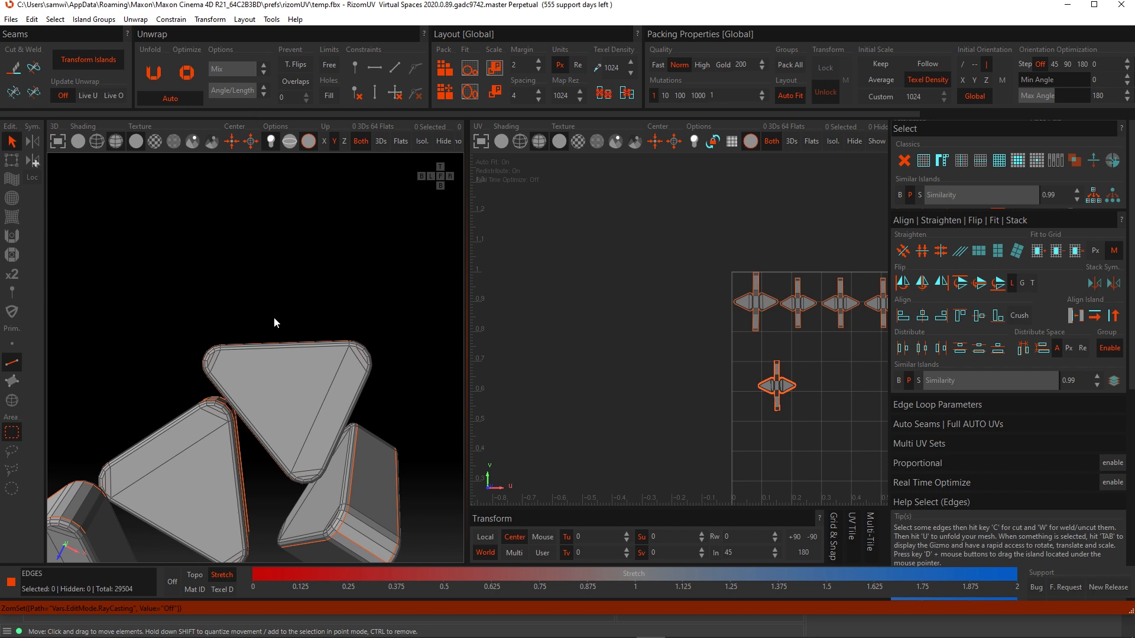
{"action": "left_click_drag", "start_coordinate": [274, 314], "coordinate": [286, 372]}
{"action": "left_click", "coordinate": [285, 367]}
- Switch to polygon mode and select the top face of the front triangular piece
{"action": "left_click", "coordinate": [12, 381]}
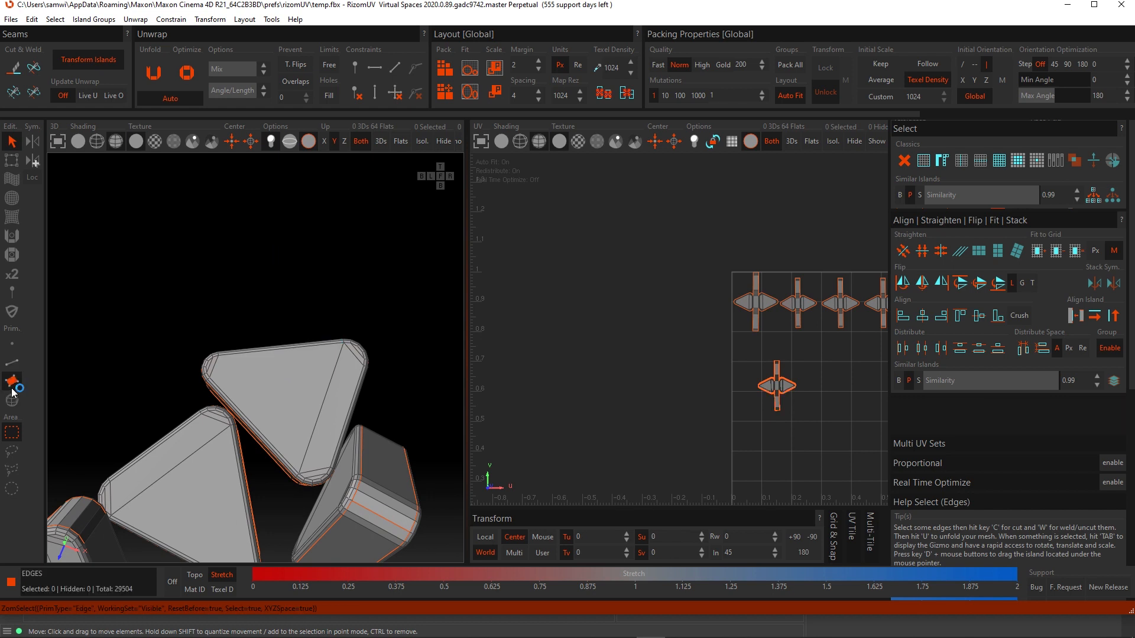
{"action": "left_click_drag", "start_coordinate": [289, 330], "coordinate": [281, 431]}
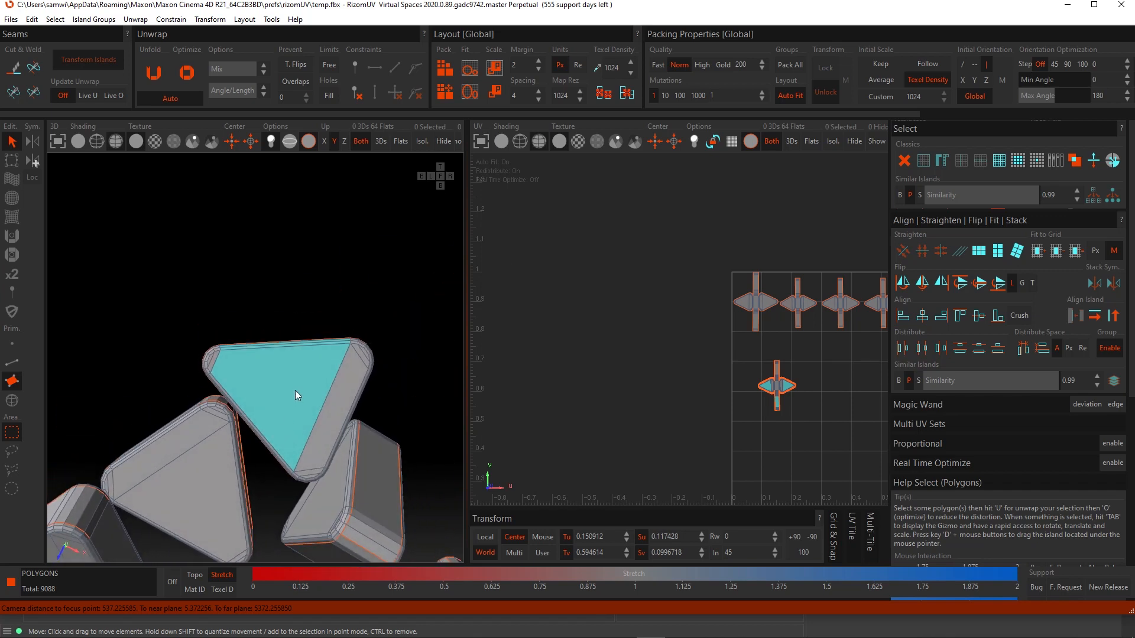
{"action": "middle_click_drag", "start_coordinate": [296, 391], "coordinate": [293, 371], "text": "alt"}
{"action": "left_click_drag", "start_coordinate": [293, 371], "coordinate": [50, 395], "text": "alt"}
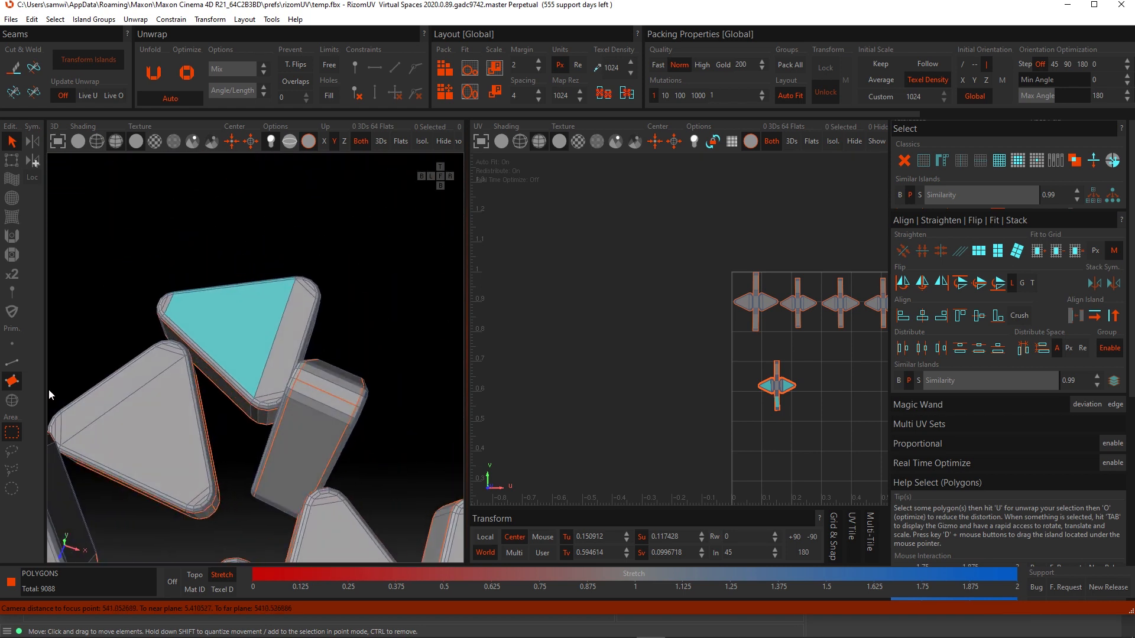
- Clear the polygon selection and orbit around the pile to inspect the pieces
{"action": "left_click", "coordinate": [356, 307]}
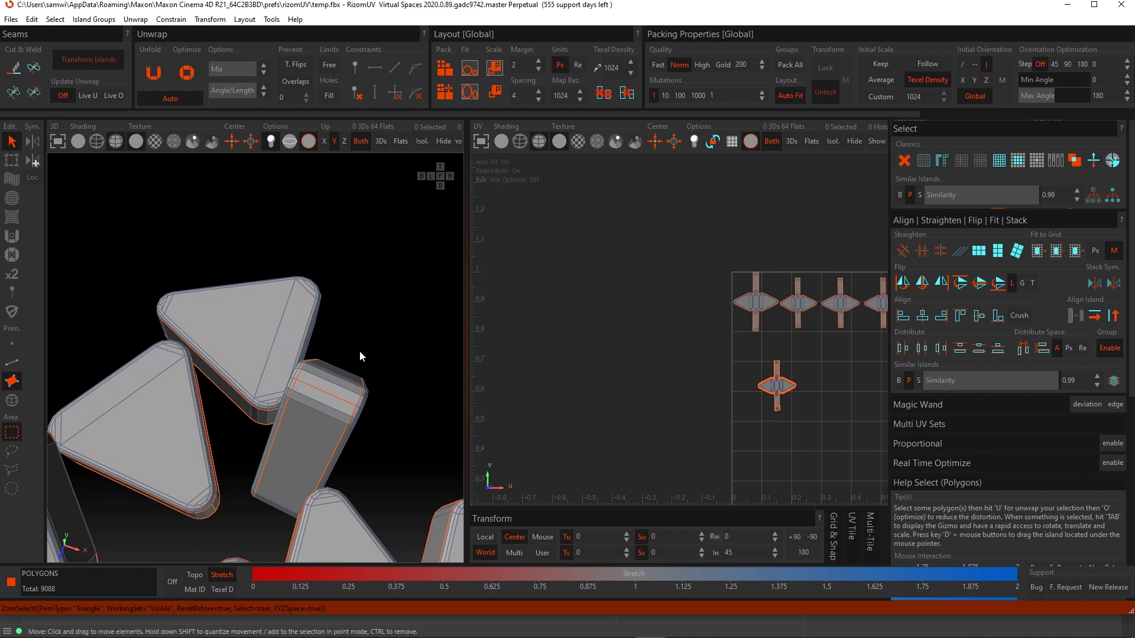
{"action": "scroll", "coordinate": [278, 277], "scroll_direction": "down", "scroll_amount": 3}
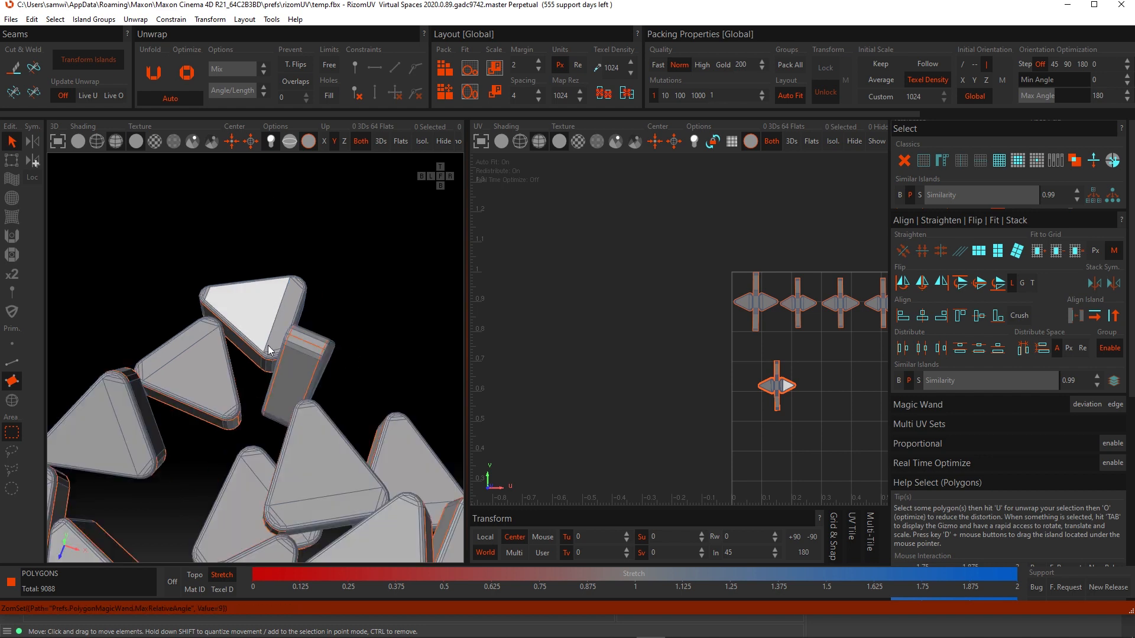
{"action": "left_click_drag", "start_coordinate": [269, 342], "coordinate": [337, 396], "text": "alt"}
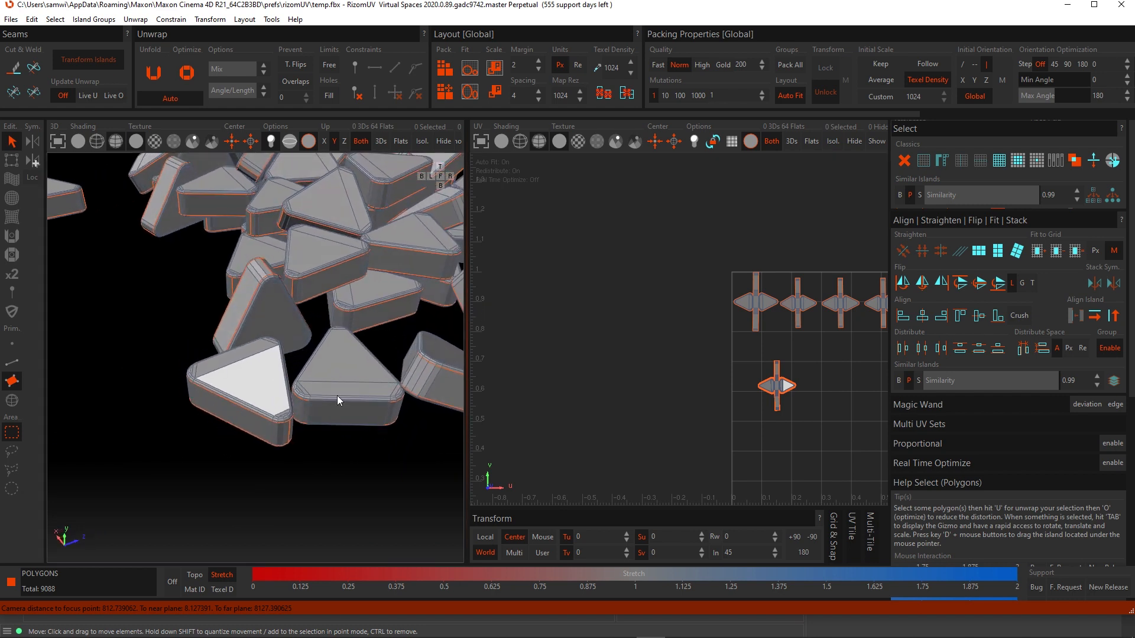
{"action": "left_click", "coordinate": [260, 471]}
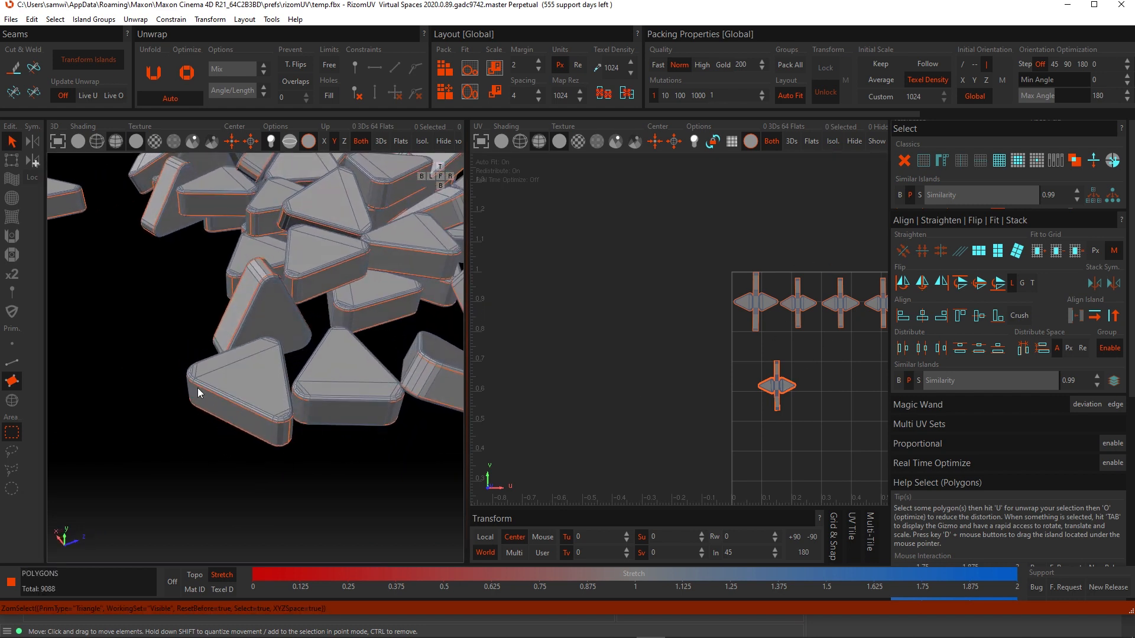
{"action": "scroll", "coordinate": [183, 277], "scroll_direction": "up", "scroll_amount": 5}
{"action": "mouse_move", "coordinate": [239, 364]}
{"action": "left_mouse_down", "text": "alt"}
{"action": "mouse_move", "coordinate": [272, 361]}
{"action": "mouse_move", "coordinate": [244, 371]}
{"action": "left_mouse_up", "text": "alt"}
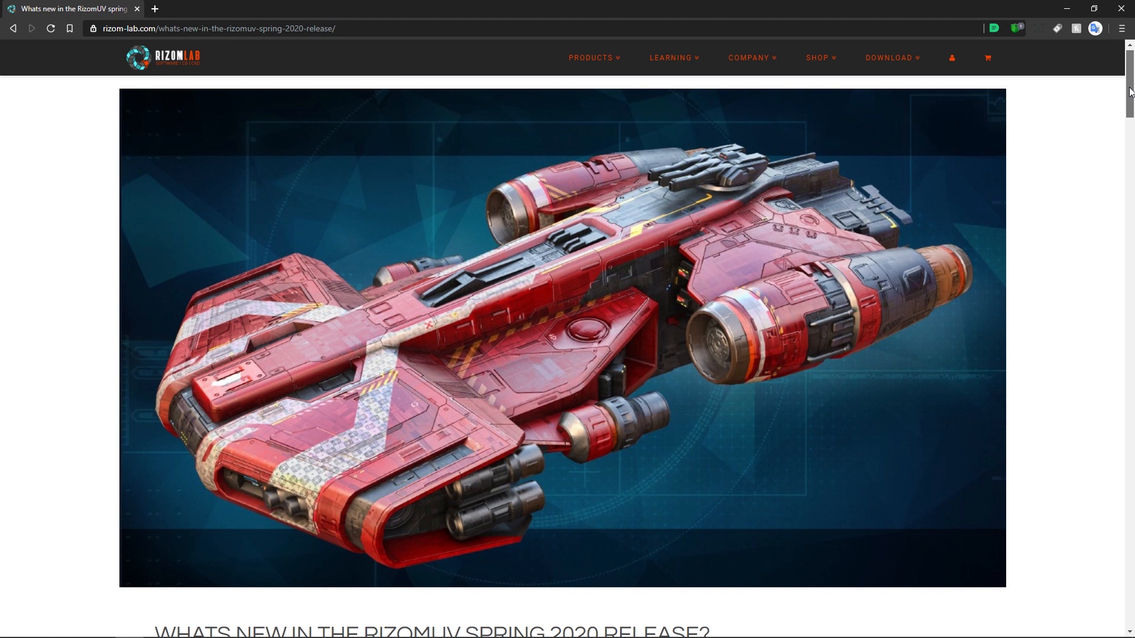
- Scroll the RizomUV spring 2020 release notes web page down to its changelog
{"action": "left_click_drag", "start_coordinate": [1130, 92], "coordinate": [1126, 155]}
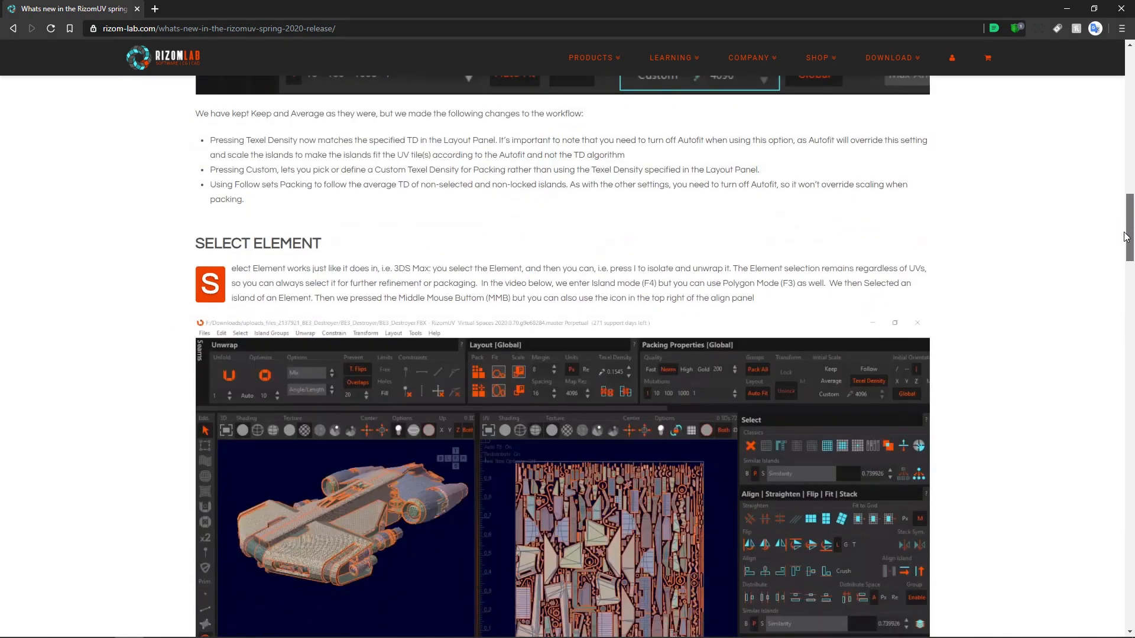
{"action": "left_click_drag", "start_coordinate": [1126, 237], "coordinate": [1120, 559]}
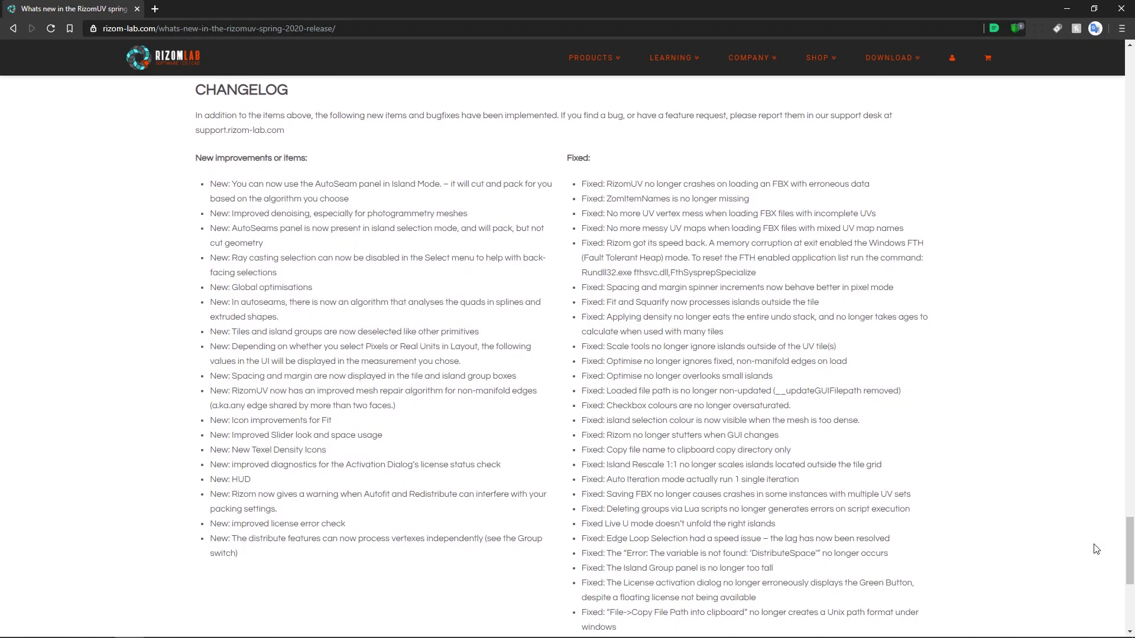